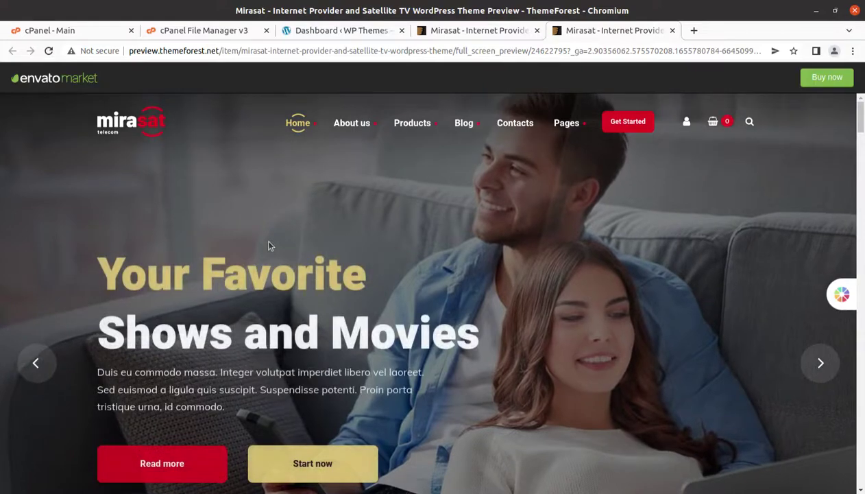
# Step: Look through the Mirasat demo home page, from the hero slider past the tariff plans and testimonials to the special offer
pyautogui.scroll(-1, 268, 245)
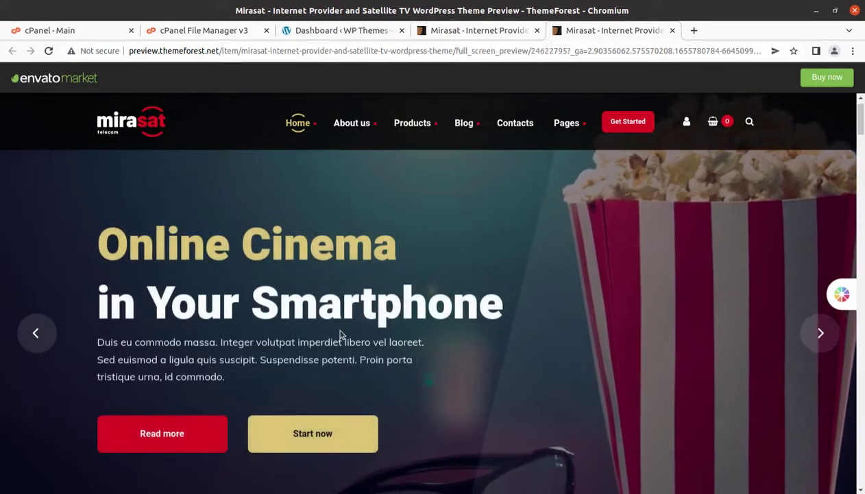
pyautogui.scroll(-2, 404, 345)
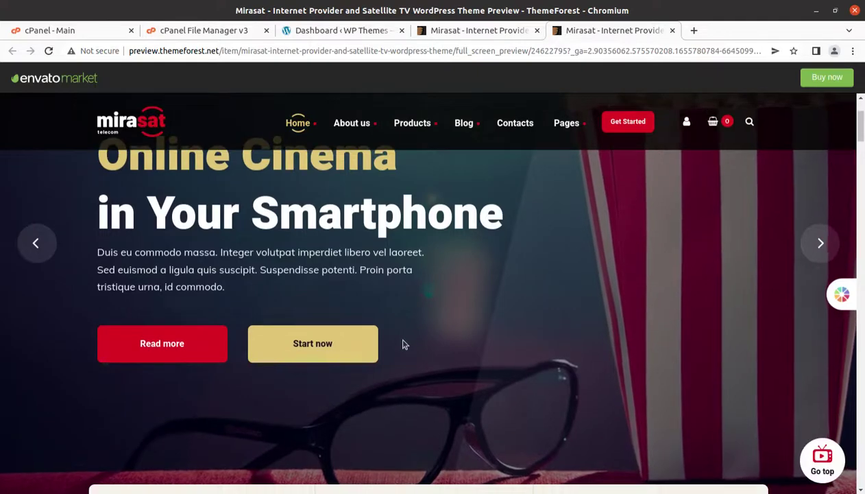
pyautogui.scroll(-4, 403, 345)
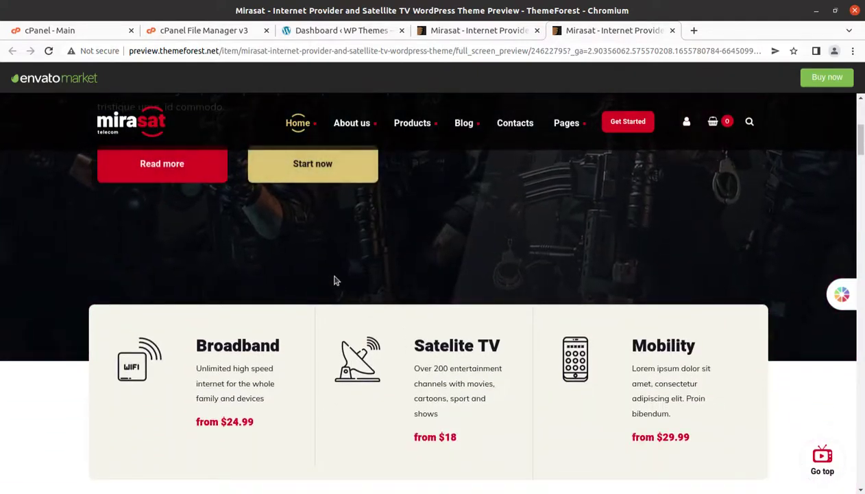
pyautogui.scroll(-2, 294, 322)
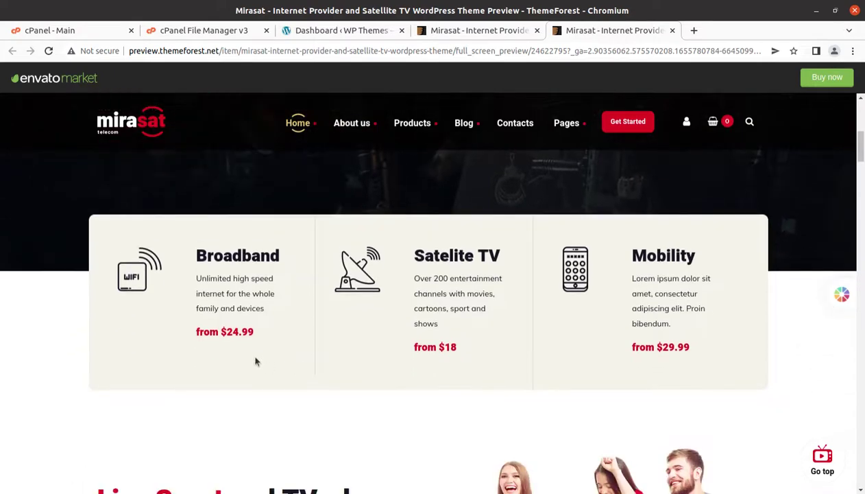
pyautogui.scroll(-9, 293, 365)
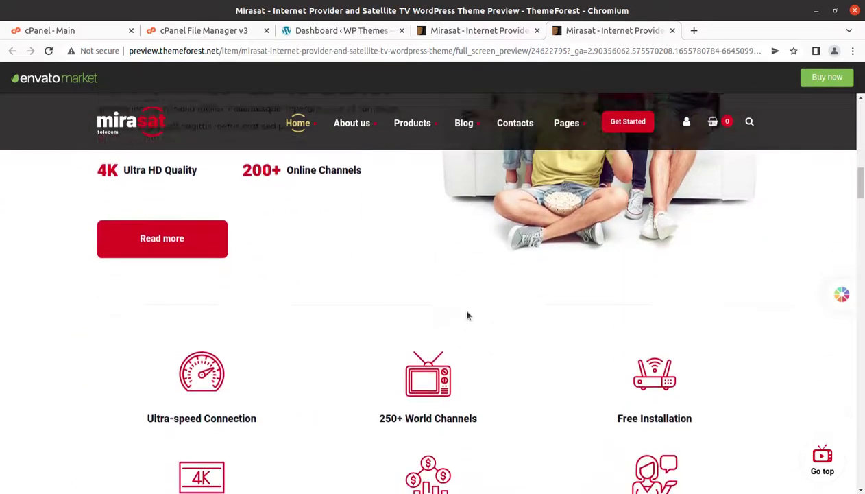
pyautogui.scroll(-4, 467, 315)
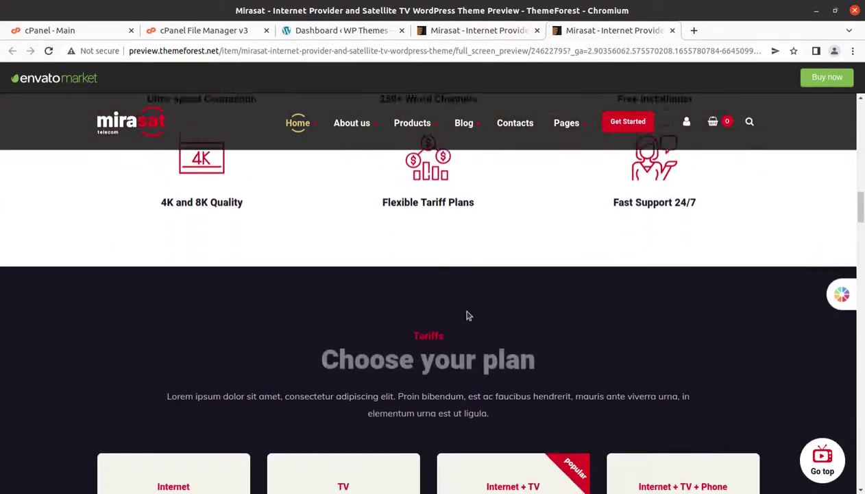
pyautogui.scroll(-3, 466, 314)
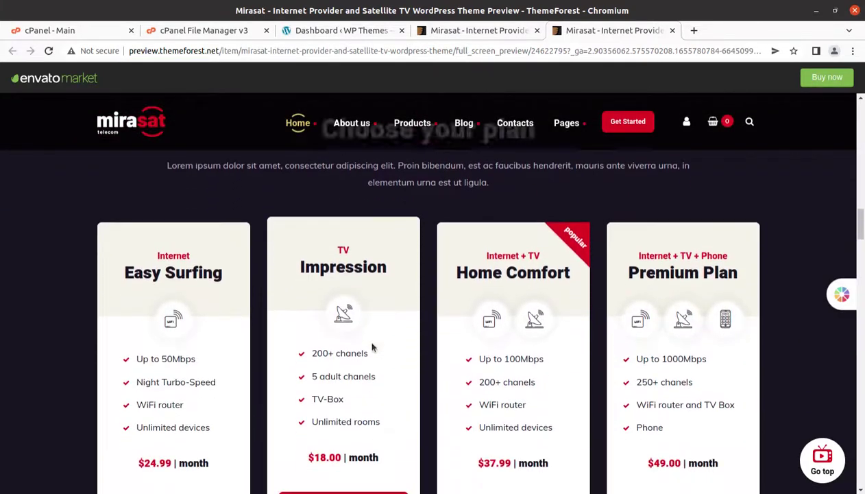
pyautogui.scroll(-6, 353, 336)
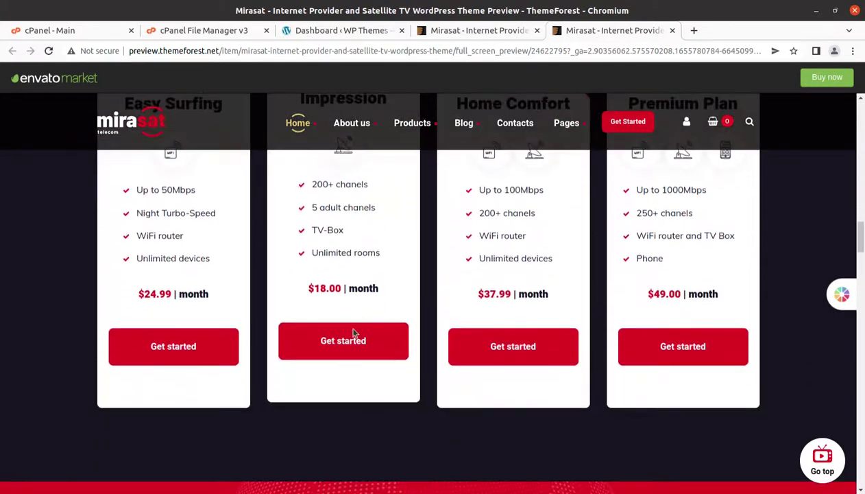
pyautogui.scroll(-2, 343, 343)
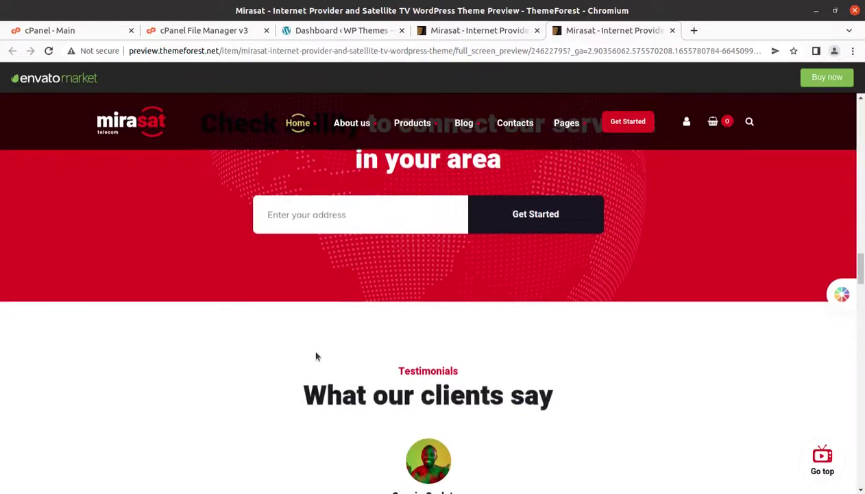
pyautogui.scroll(-5, 317, 355)
pyautogui.scroll(-4, 316, 356)
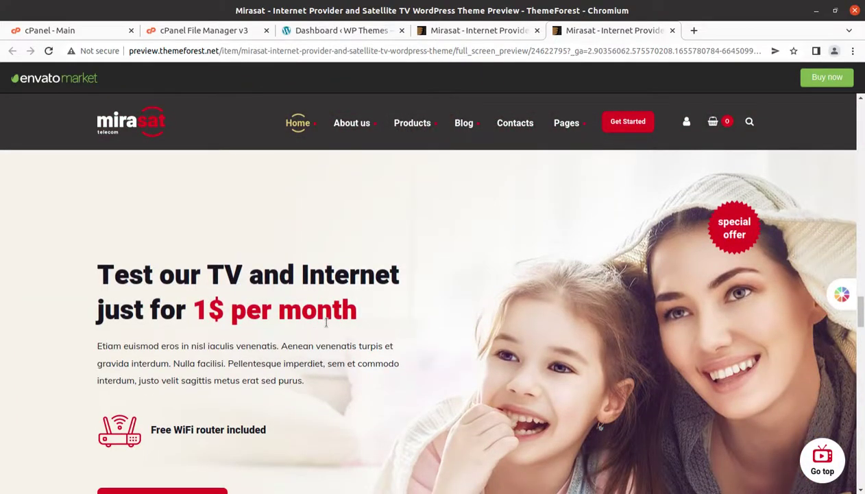
pyautogui.scroll(-2, 319, 323)
# Step: Open the demo's Movie Page and look over its film details, cast and gallery
pyautogui.moveTo(344, 123)
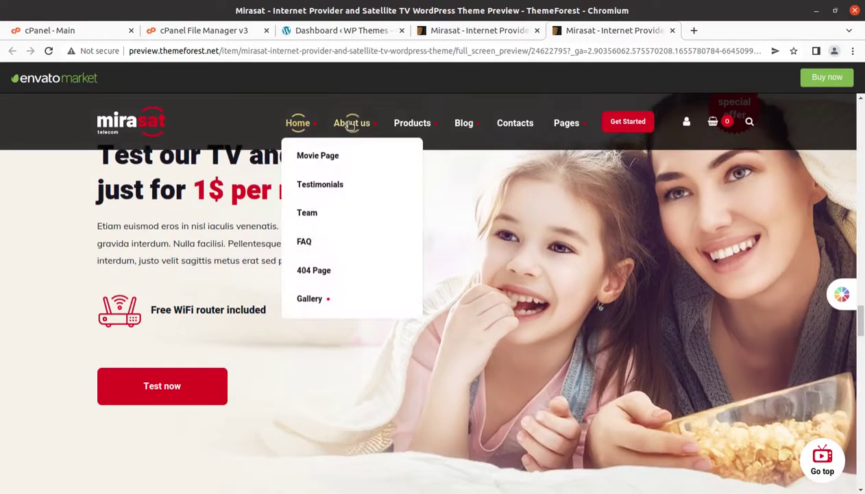
pyautogui.click(333, 159)
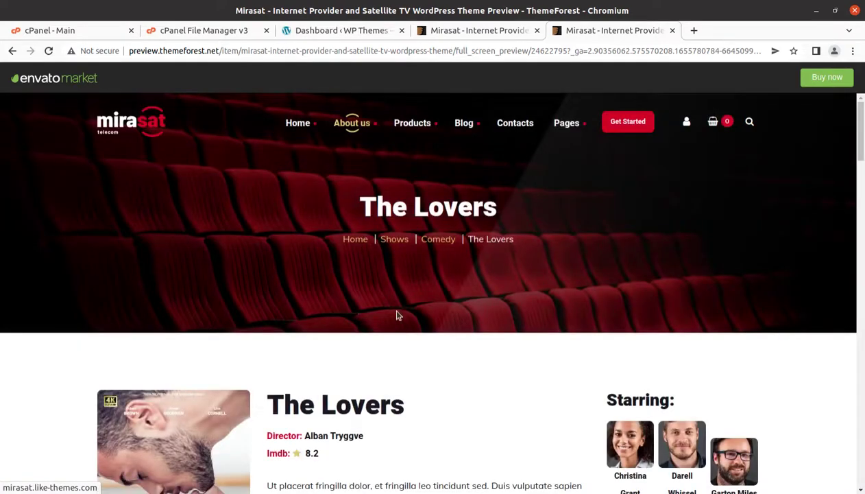
pyautogui.scroll(-2, 395, 314)
pyautogui.scroll(-3, 367, 324)
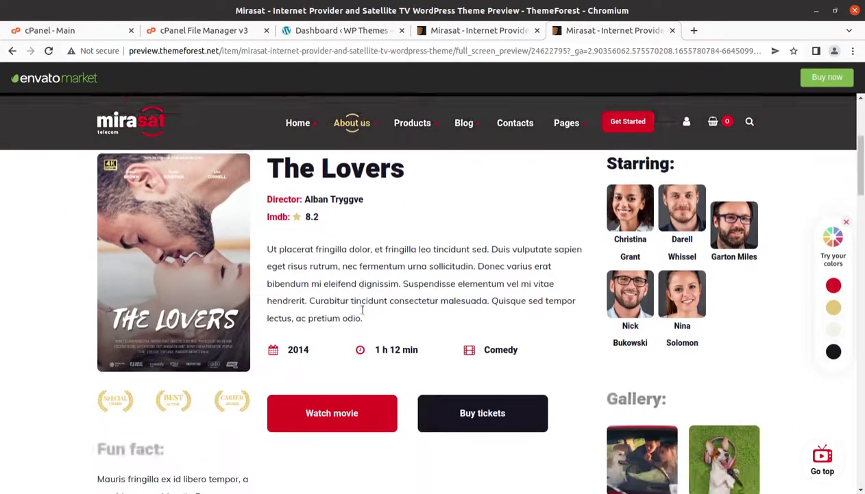
# Step: Open the demo's Testimonials page and examine its reviews and feedback section, plus the Products and Pages navigation entries
pyautogui.moveTo(352, 123)
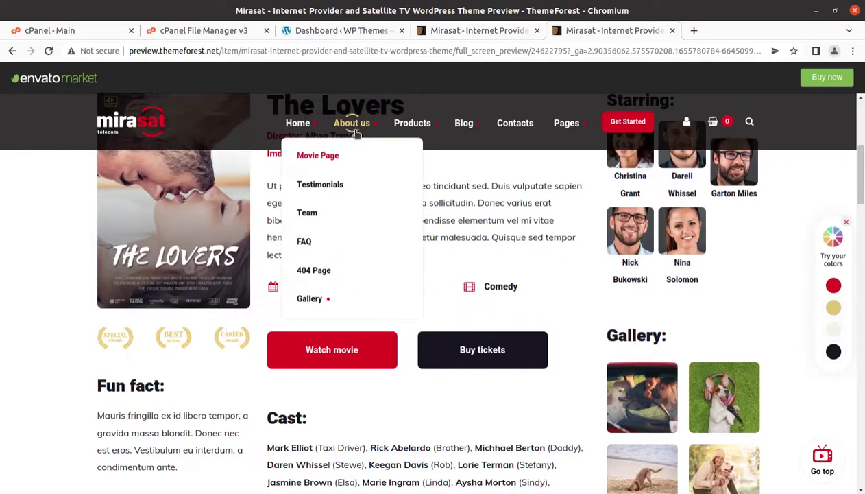
pyautogui.click(336, 189)
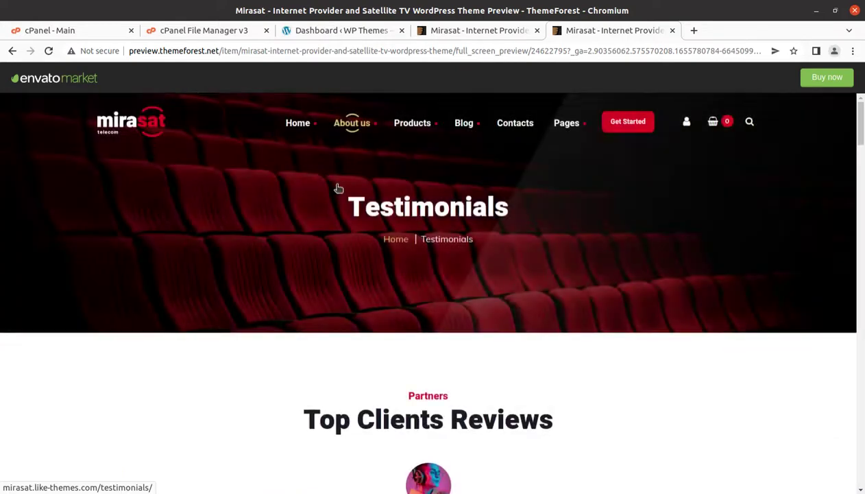
pyautogui.scroll(-8, 520, 305)
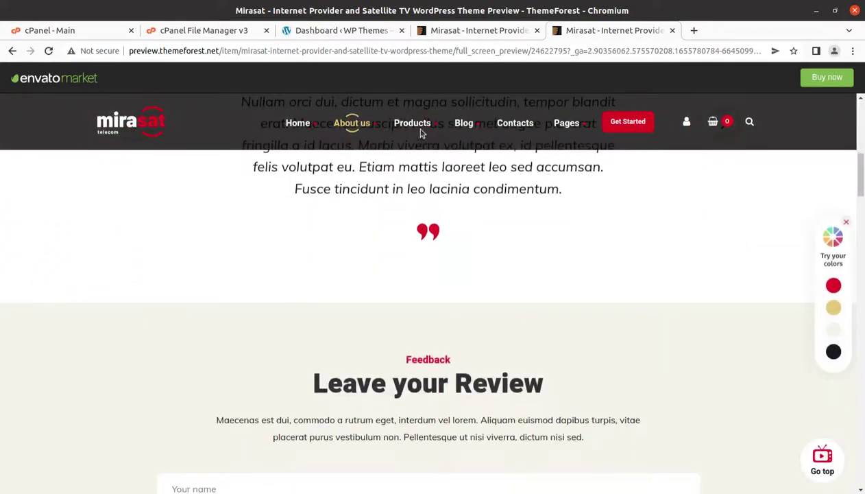
pyautogui.moveTo(419, 127)
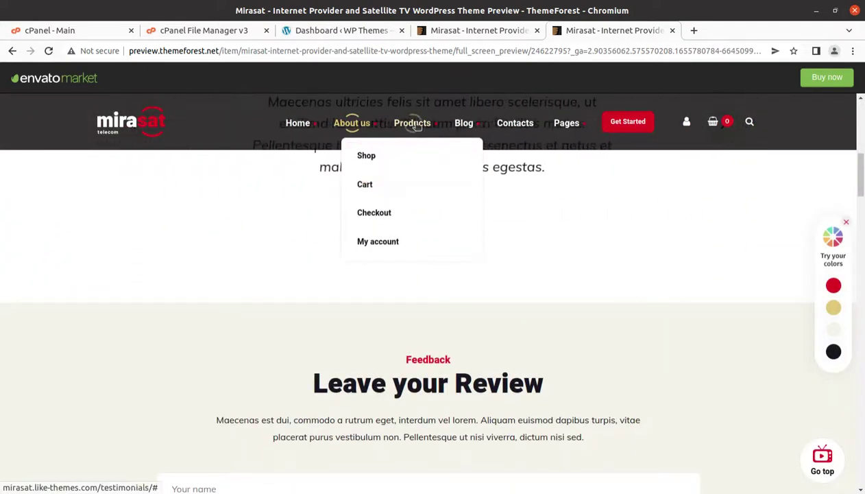
pyautogui.scroll(8, 416, 127)
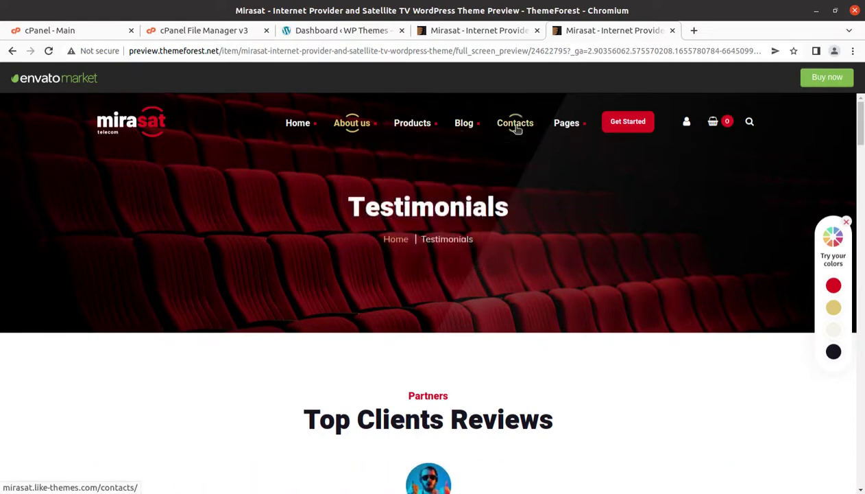
pyautogui.moveTo(575, 132)
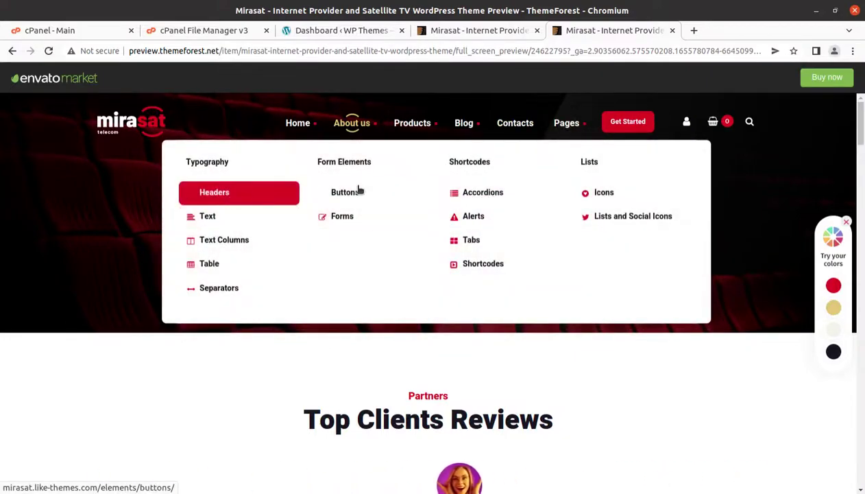
# Step: Open the Broadband Company, Homepage TV Show and Homepage Internet demos in separate background tabs
pyautogui.moveTo(296, 122)
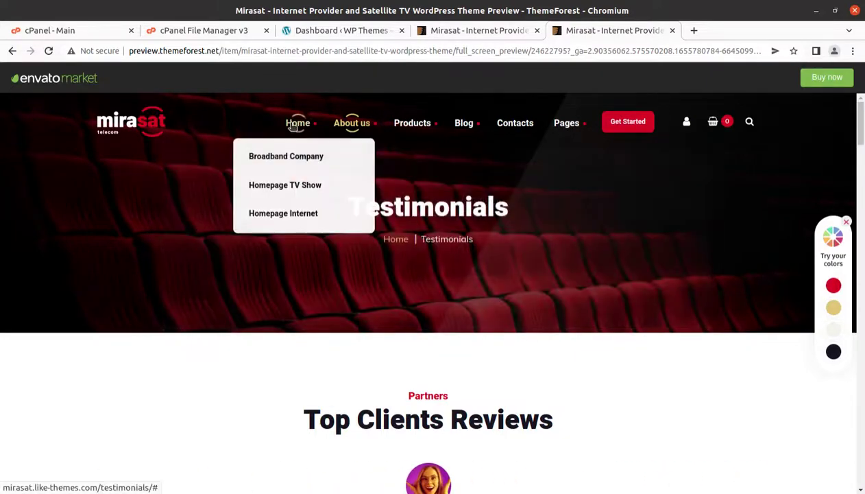
pyautogui.middleClick(287, 165)
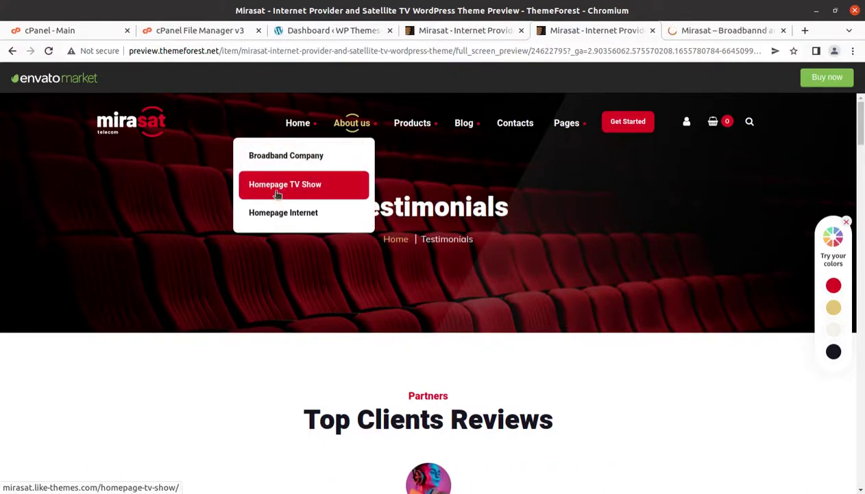
pyautogui.middleClick(277, 195)
pyautogui.middleClick(280, 218)
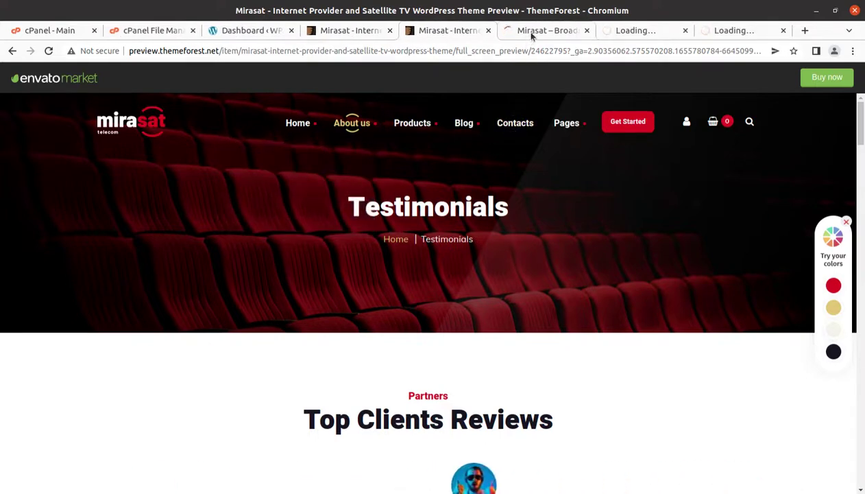
# Step: View the Broadband Company homepage, and look through the Homepage TV Show demo down to its featured video
pyautogui.click(531, 33)
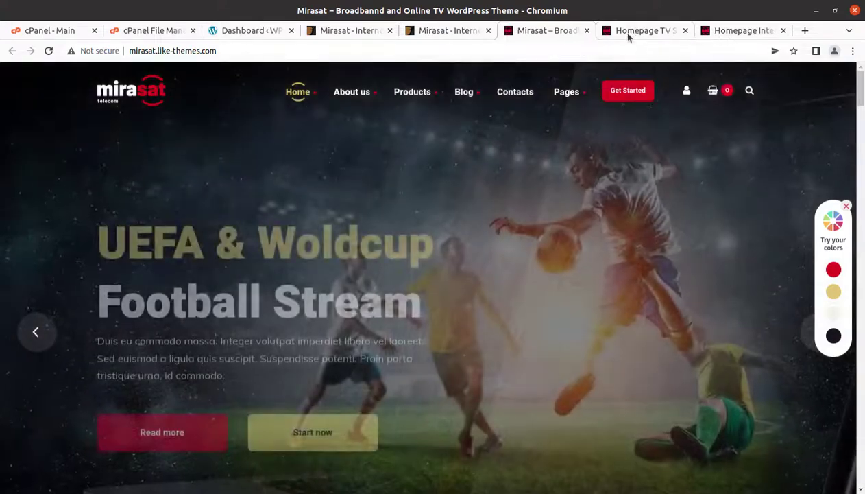
pyautogui.click(620, 32)
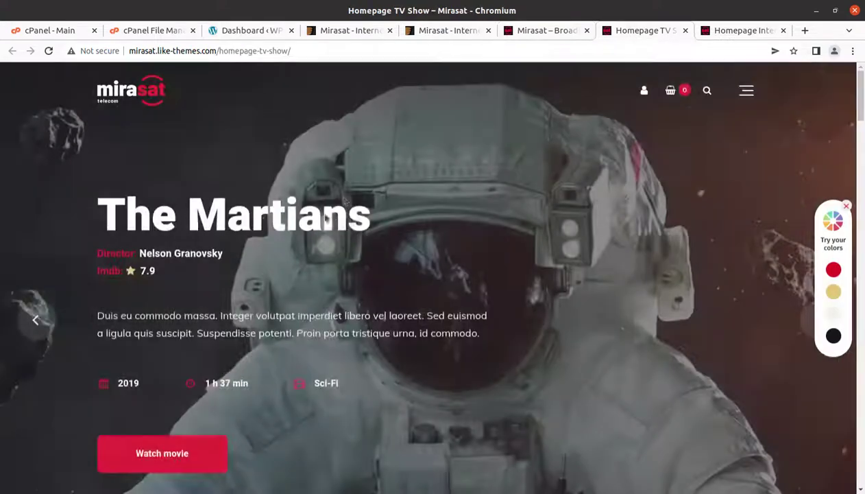
pyautogui.scroll(-7, 339, 213)
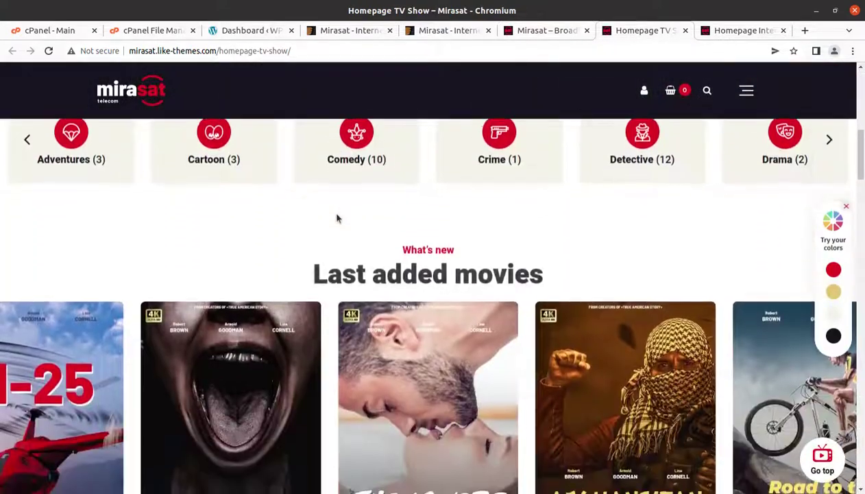
pyautogui.scroll(-1, 336, 218)
pyautogui.scroll(-9, 215, 233)
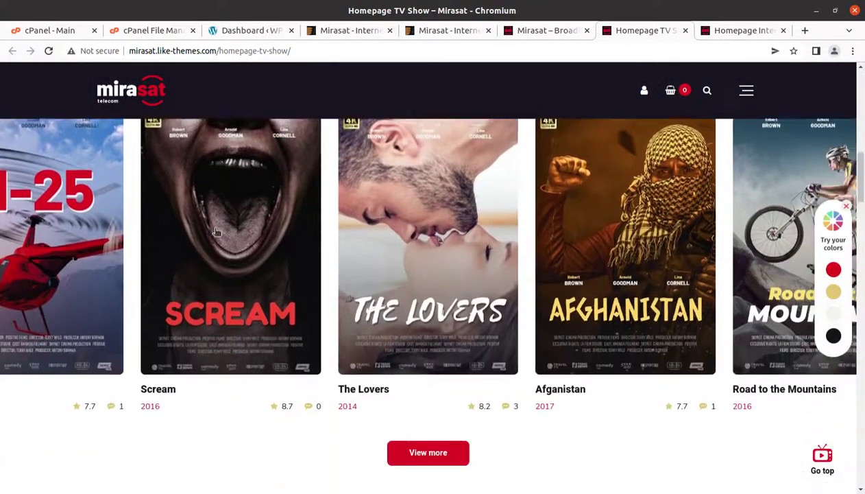
pyautogui.scroll(-1, 214, 234)
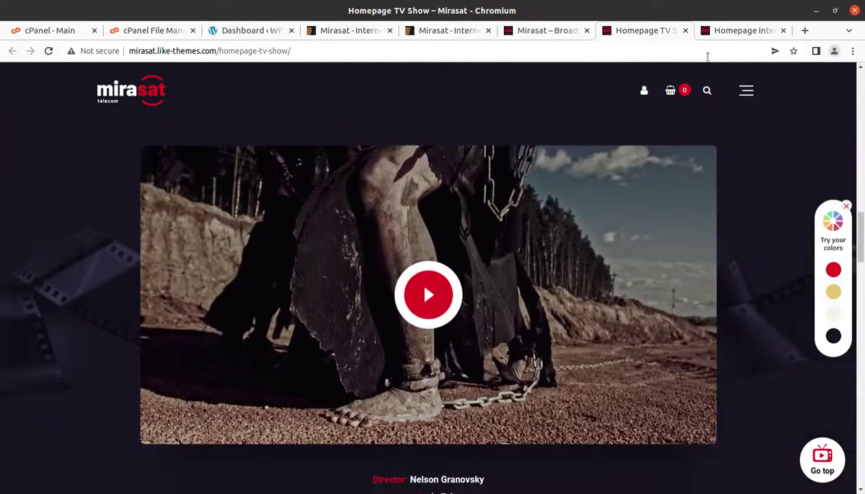
# Step: Look through the Homepage Internet demo from its hero slider down to the tariff plans
pyautogui.click(727, 32)
pyautogui.scroll(-10, 383, 207)
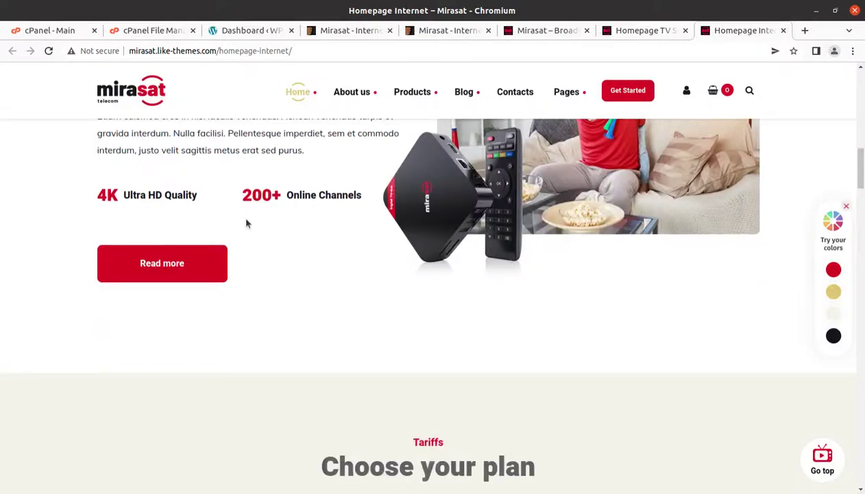
pyautogui.scroll(7, 243, 220)
pyautogui.scroll(4, 248, 221)
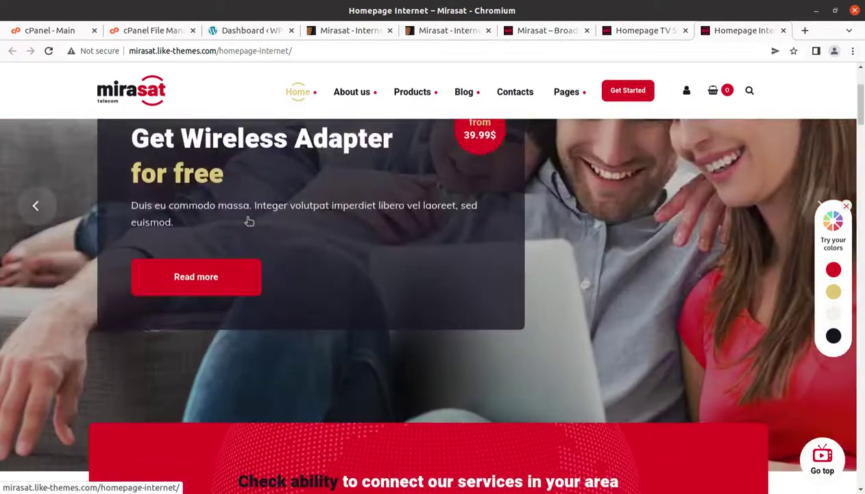
pyautogui.scroll(-4, 248, 225)
pyautogui.scroll(-6, 249, 226)
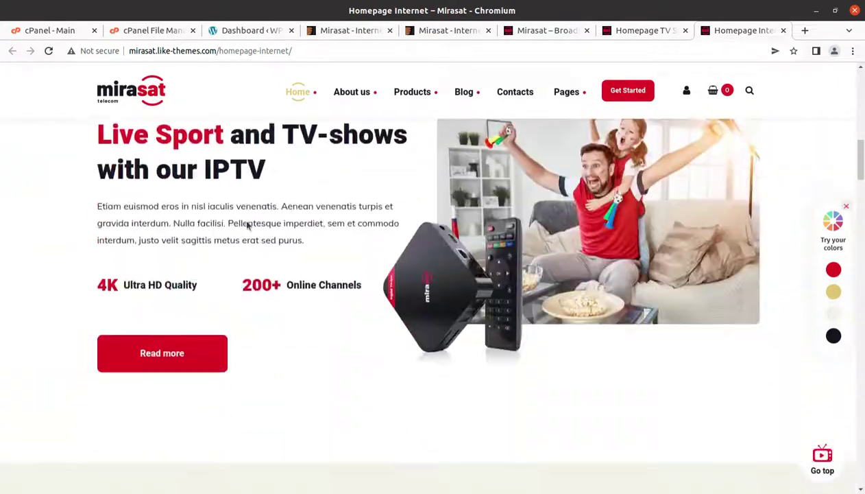
pyautogui.scroll(-4, 248, 226)
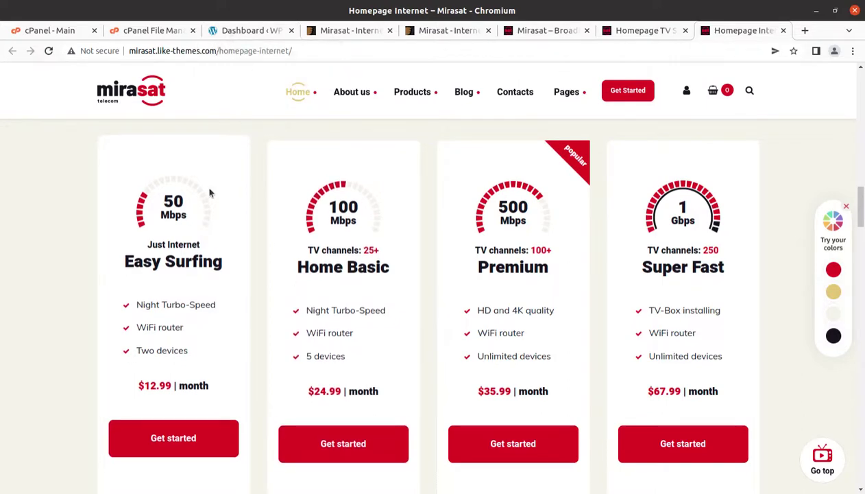
# Step: Switch to the WordPress admin dashboard of the WP Themes site and look over its widgets
pyautogui.click(229, 32)
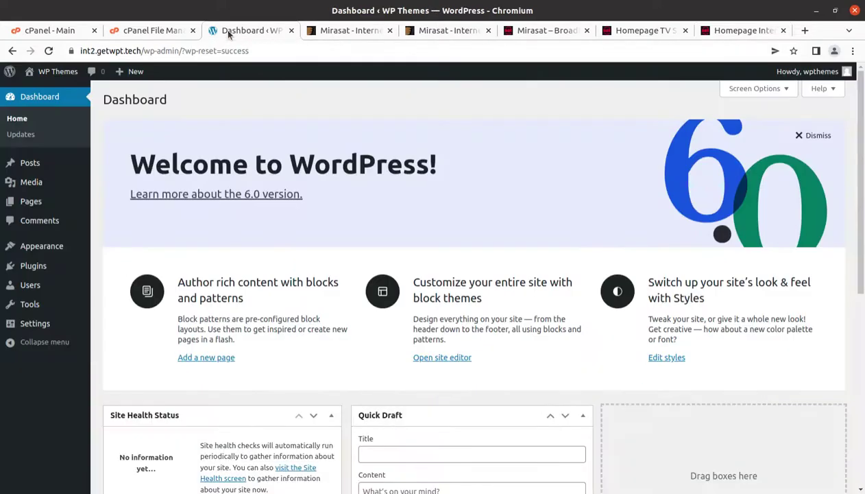
pyautogui.scroll(-8, 128, 291)
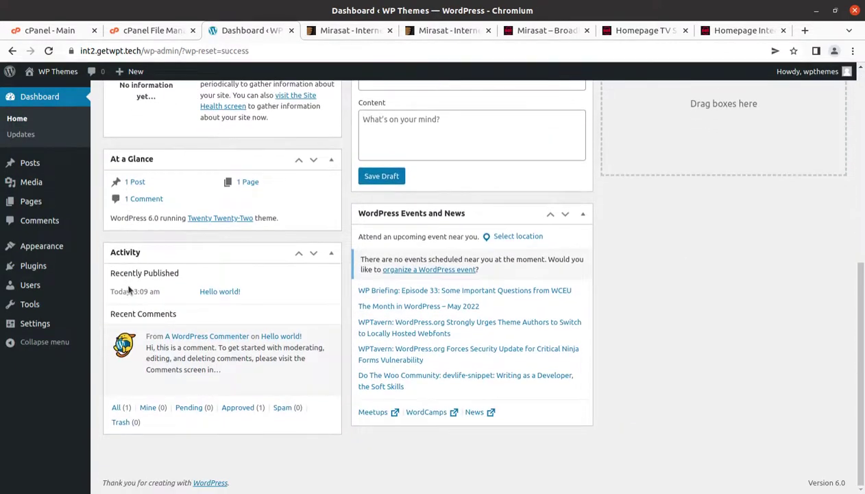
pyautogui.scroll(8, 129, 289)
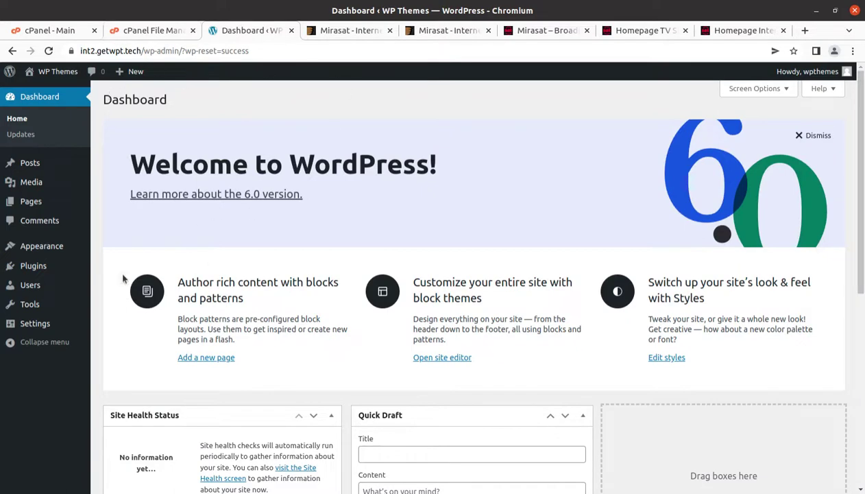
pyautogui.scroll(-5, 141, 254)
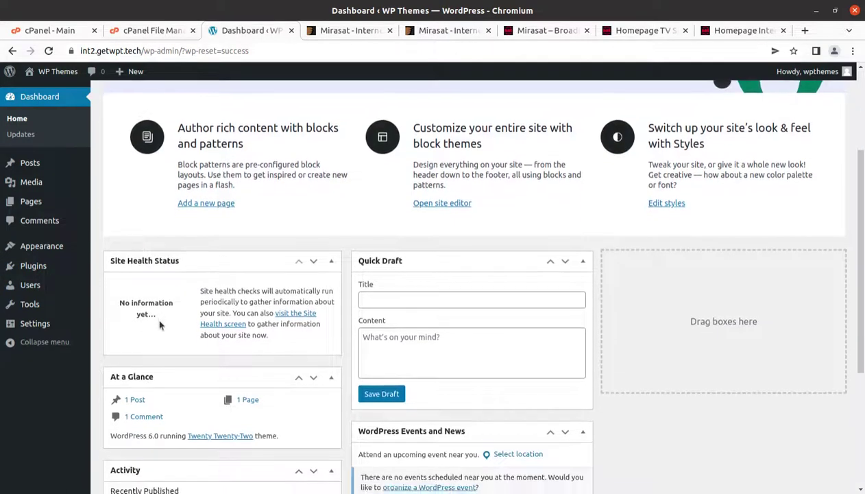
# Step: Highlight the WordPress version line on the dashboard, and look through the mirasat_v1.1.0 folder's plugin and theme archives
pyautogui.moveTo(283, 326); pyautogui.dragTo(140, 310)
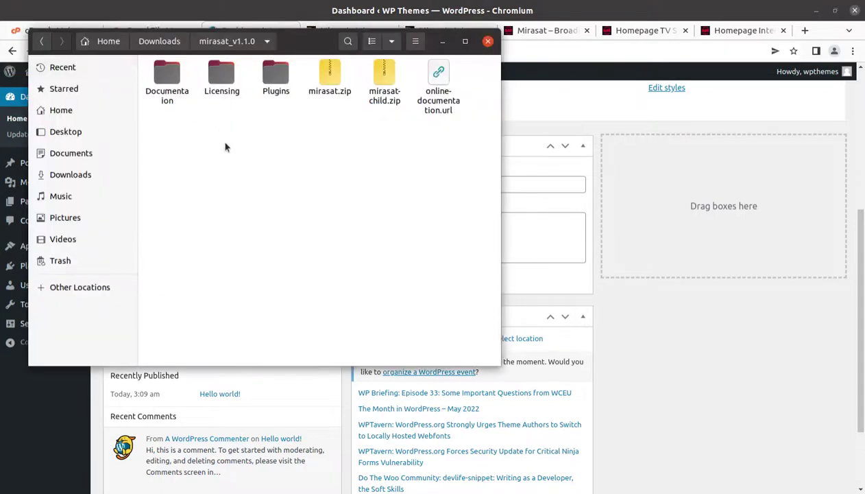
pyautogui.click(220, 74)
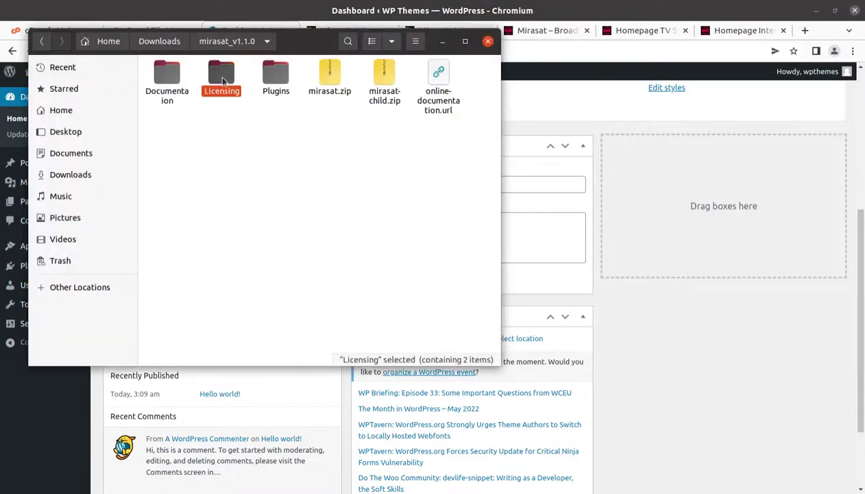
pyautogui.doubleClick(271, 77)
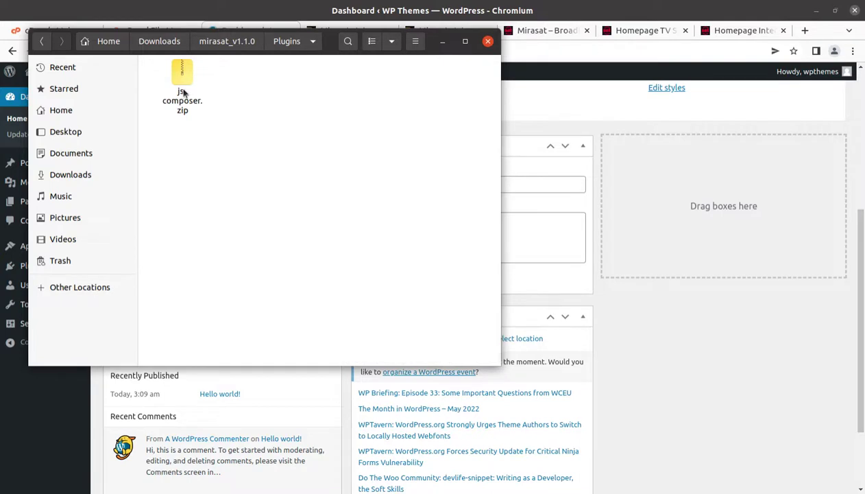
pyautogui.click(184, 91)
pyautogui.click(227, 41)
pyautogui.click(332, 77)
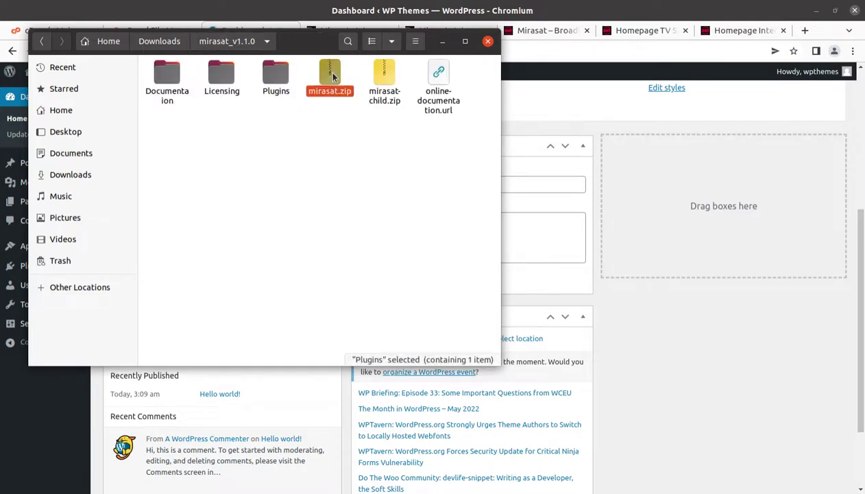
pyautogui.click(382, 85)
pyautogui.click(442, 41)
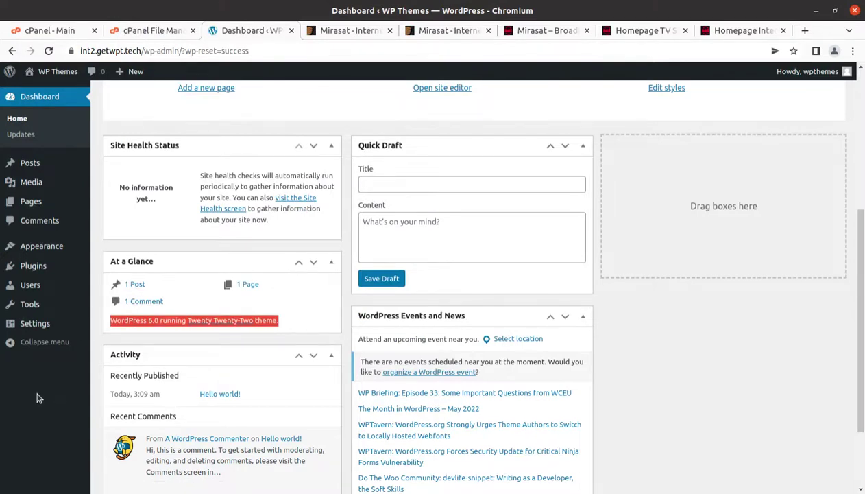
# Step: Open the site's installed themes and view the details of the active Twenty Twenty-Two theme
pyautogui.moveTo(27, 252)
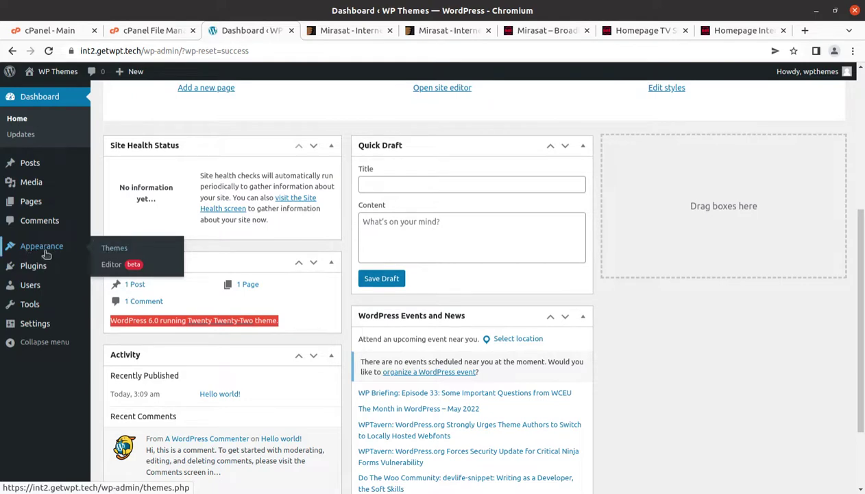
pyautogui.click(114, 254)
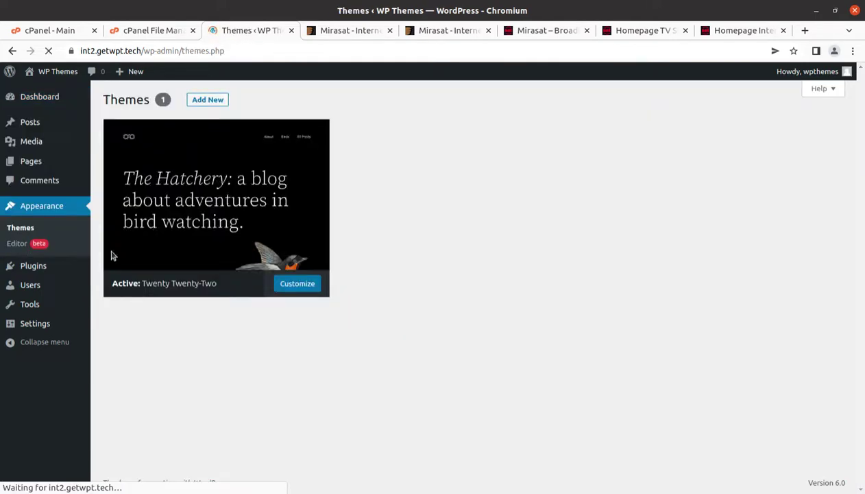
pyautogui.click(114, 253)
pyautogui.scroll(1, 295, 155)
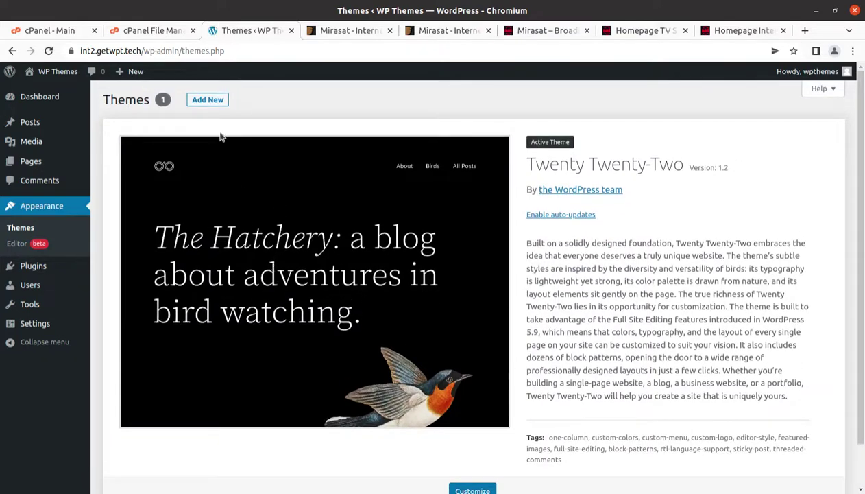
# Step: Upload mirasat.zip from the mirasat_v1.1.0 folder in Downloads as a new theme and install it
pyautogui.click(203, 103)
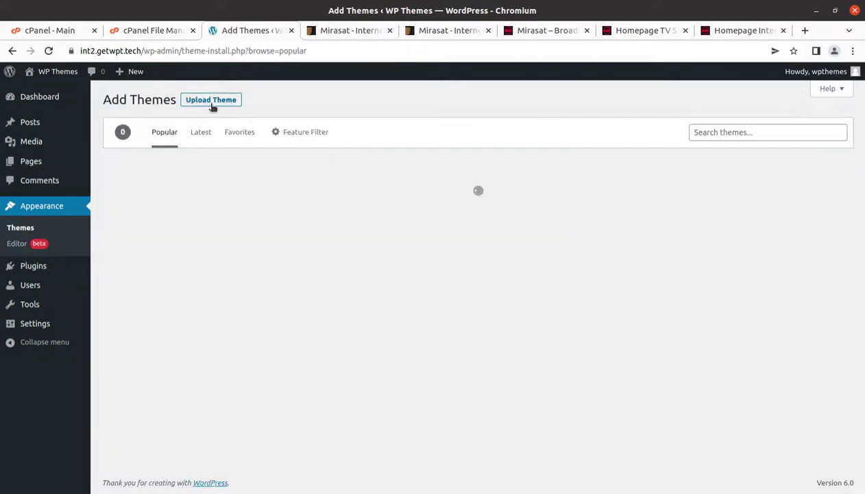
pyautogui.click(211, 104)
pyautogui.click(396, 200)
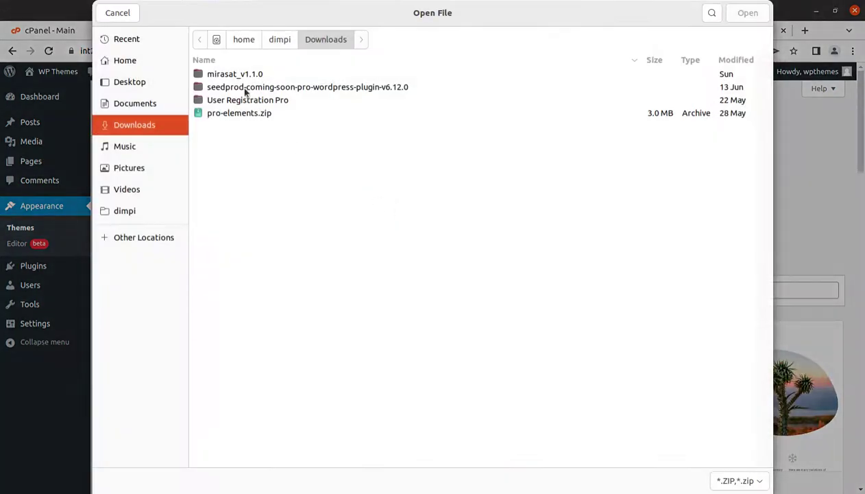
pyautogui.doubleClick(237, 76)
pyautogui.click(228, 114)
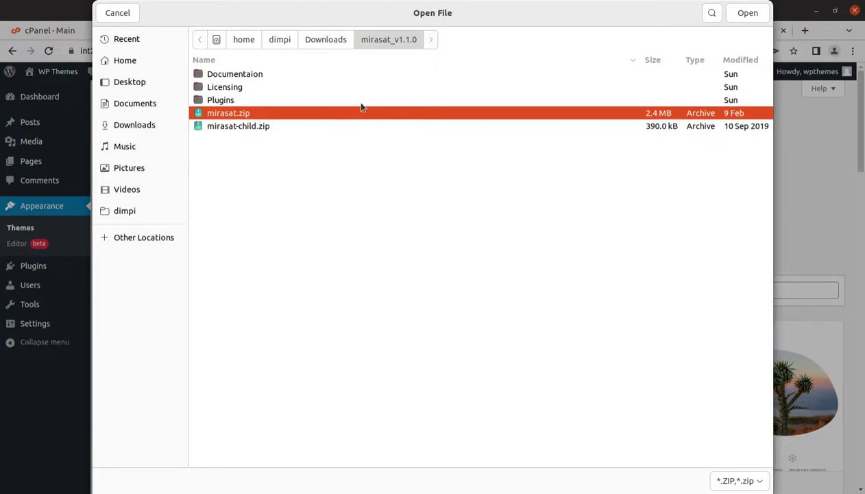
pyautogui.click(746, 15)
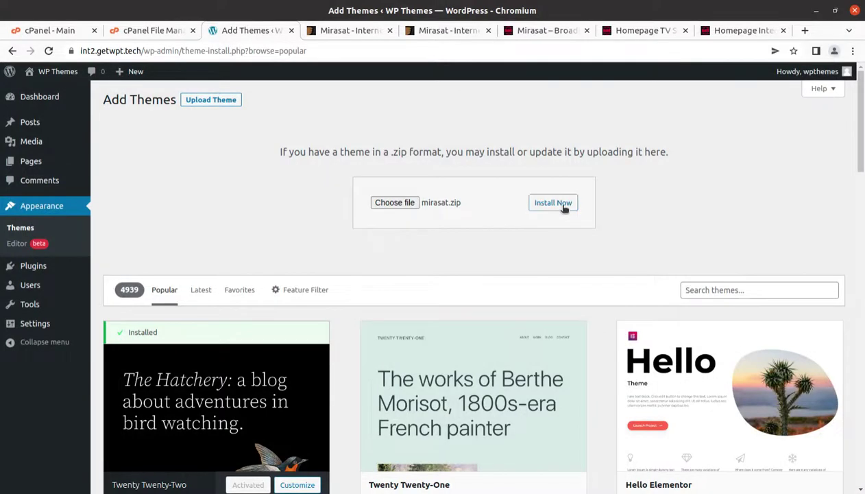
# Step: Inspect the wp-content/themes folder in the cPanel File Manager, and return to the WordPress theme installation page
pyautogui.click(166, 32)
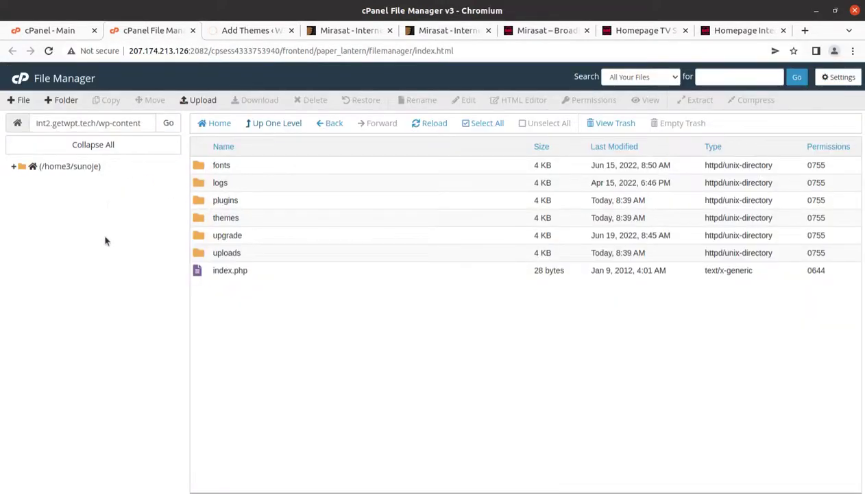
pyautogui.doubleClick(278, 221)
pyautogui.moveTo(101, 123); pyautogui.dragTo(182, 129)
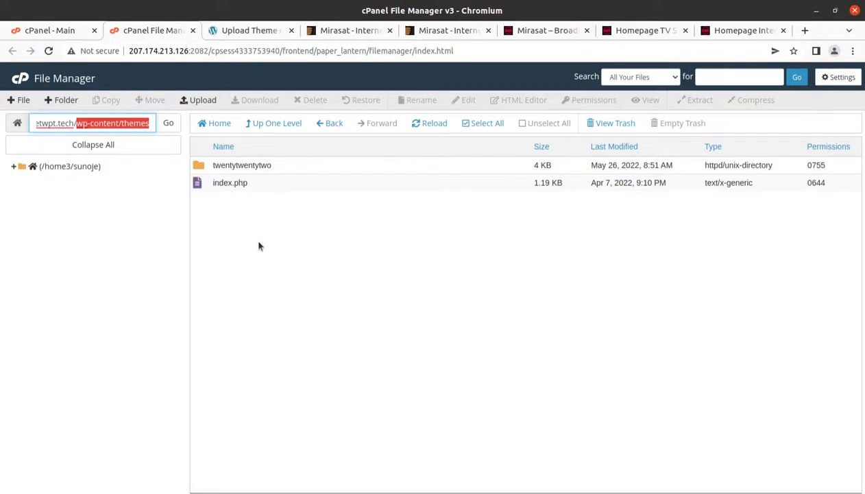
pyautogui.click(241, 31)
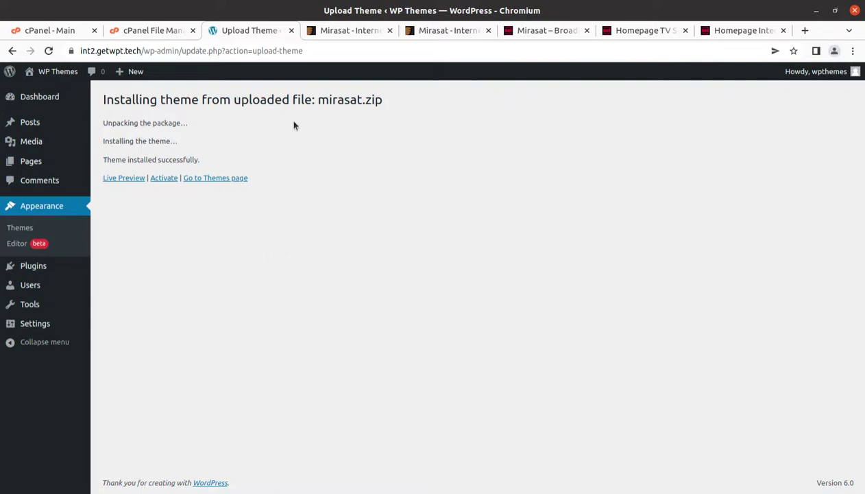
# Step: Go to the installed themes and view the Mirasat theme's details, highlighting its author line
pyautogui.click(213, 178)
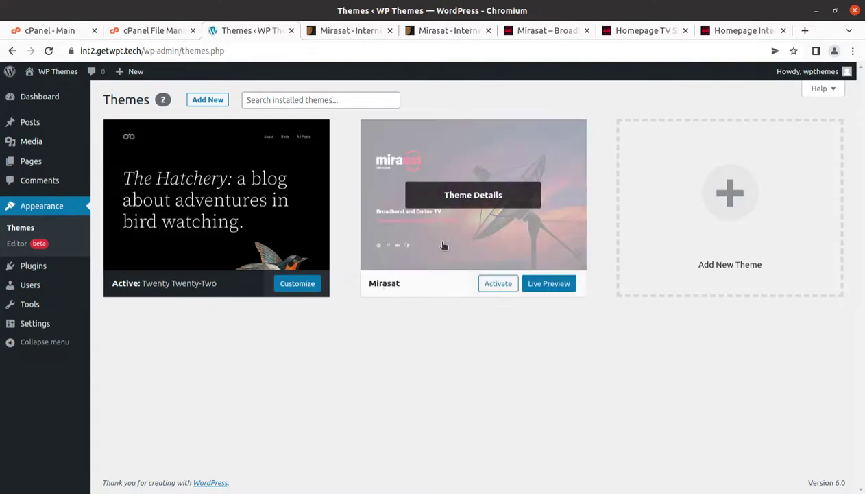
pyautogui.click(451, 202)
pyautogui.moveTo(523, 160); pyautogui.dragTo(525, 185)
# Step: Switch to Mirasat's ThemeForest page and check the theme's title, author, publication date and last update
pyautogui.click(340, 31)
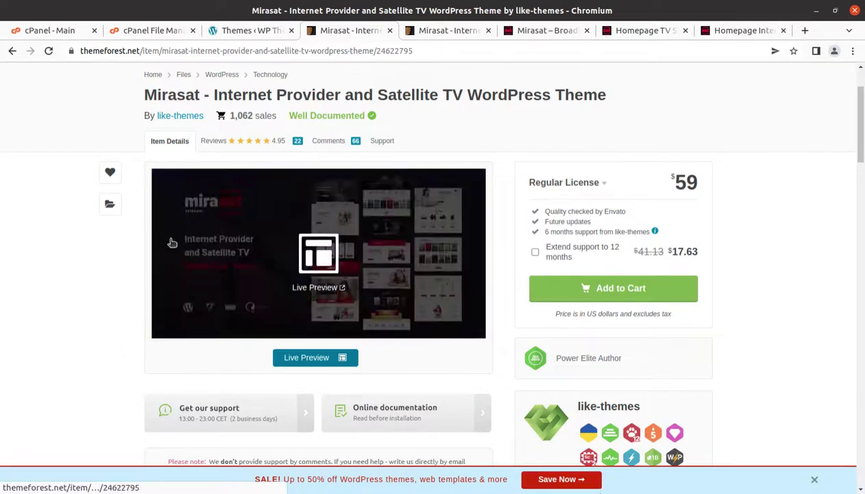
pyautogui.scroll(2, 319, 254)
pyautogui.moveTo(144, 155); pyautogui.dragTo(610, 166)
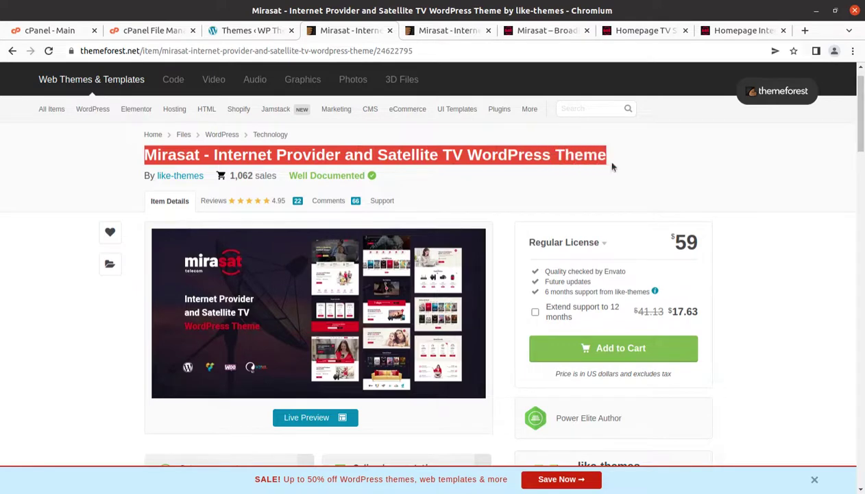
pyautogui.scroll(-3, 603, 250)
pyautogui.scroll(-3, 647, 375)
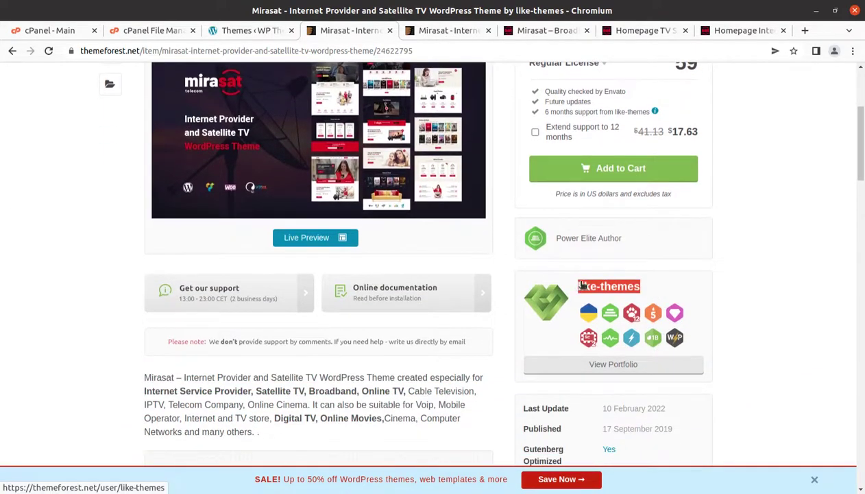
pyautogui.moveTo(647, 241); pyautogui.dragTo(560, 235)
pyautogui.scroll(-3, 601, 273)
pyautogui.moveTo(673, 308); pyautogui.dragTo(600, 310)
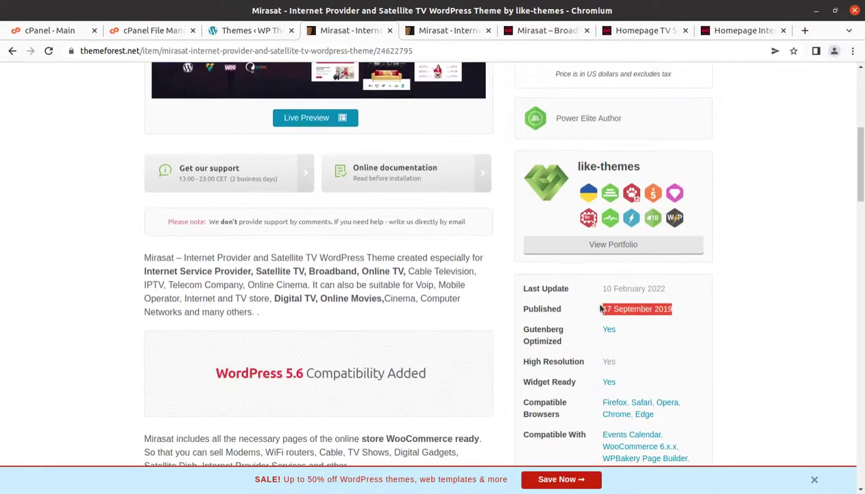
pyautogui.moveTo(680, 289); pyautogui.dragTo(602, 289)
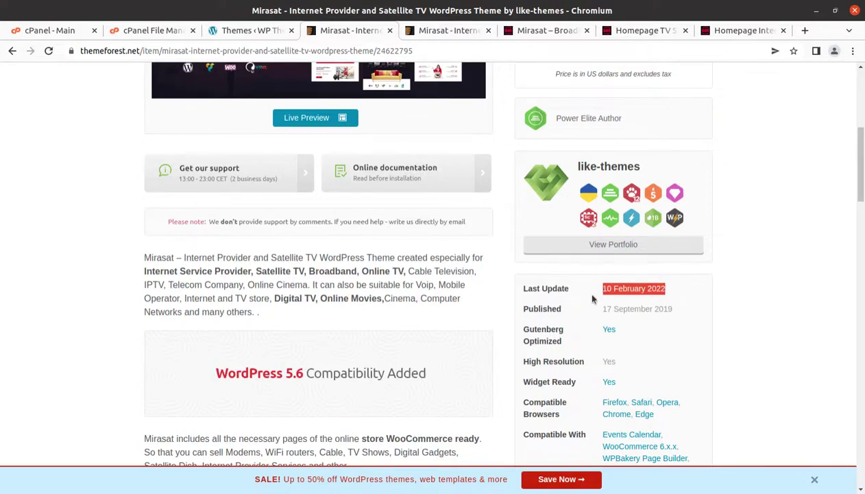
# Step: Read the Mirasat theme's description on ThemeForest, covering its intended uses, WooCommerce support, included pages and bundled page builder
pyautogui.scroll(1, 622, 255)
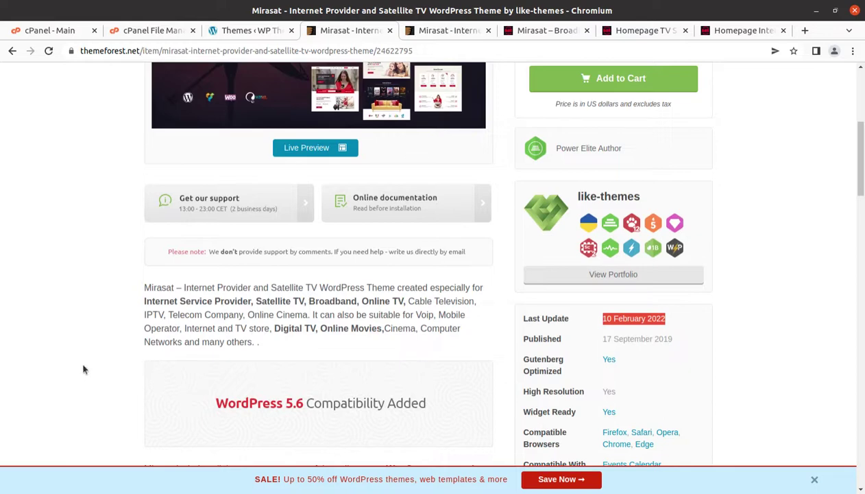
pyautogui.scroll(-2, 432, 430)
pyautogui.scroll(-1, 432, 430)
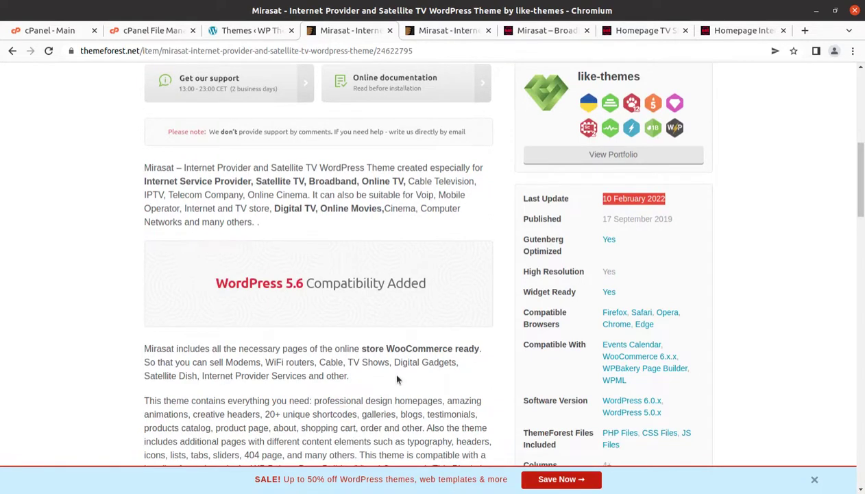
pyautogui.scroll(-1, 398, 379)
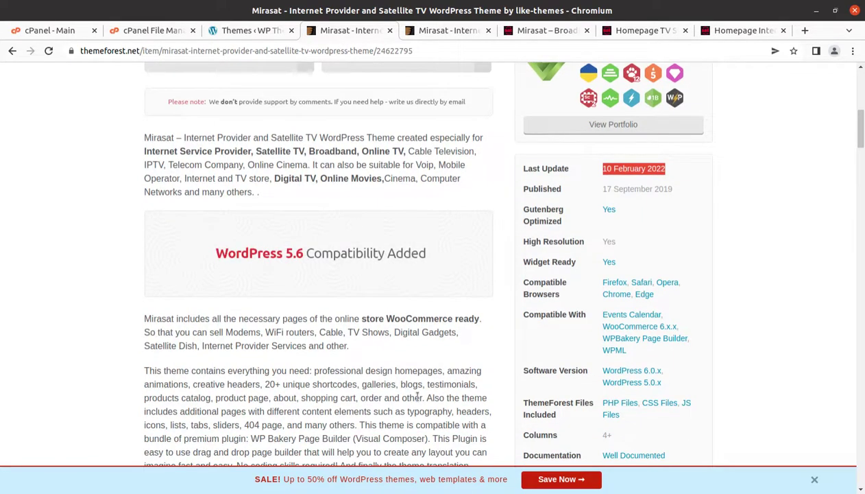
pyautogui.scroll(-2, 326, 368)
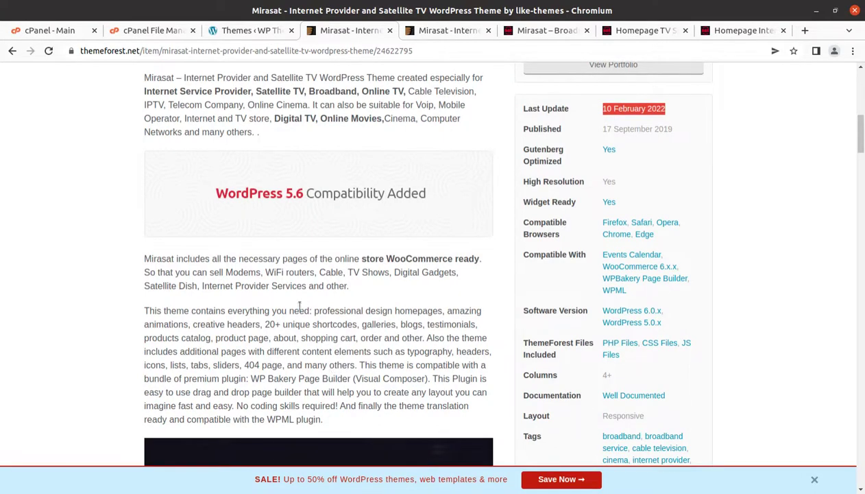
pyautogui.scroll(-2, 332, 351)
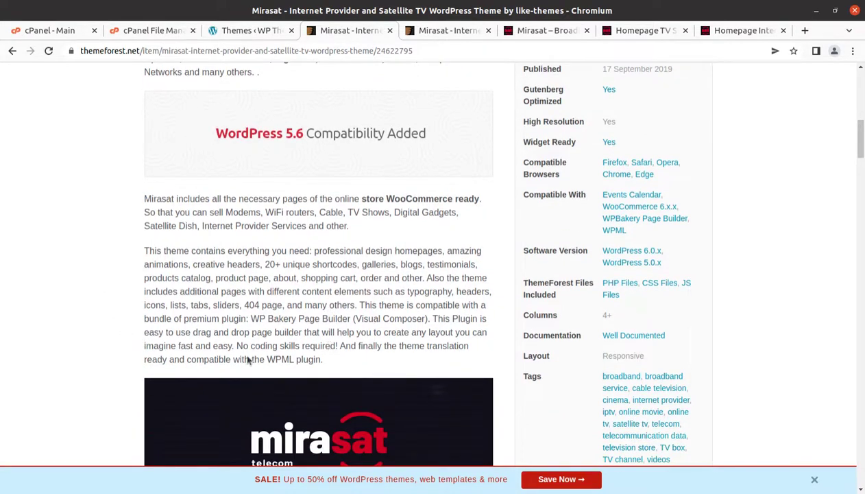
pyautogui.scroll(-2, 227, 353)
pyautogui.scroll(1, 146, 352)
pyautogui.scroll(2, 146, 352)
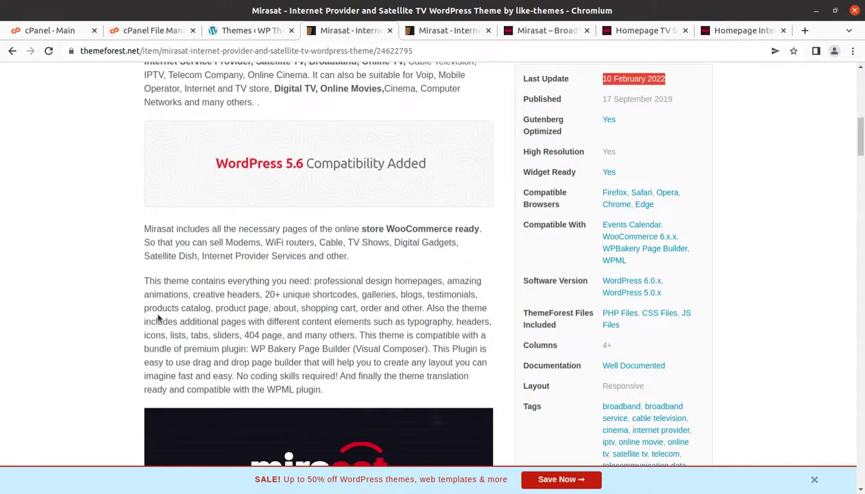
# Step: Look over the homepage layout previews in the ThemeForest description, and return to the item's header and preview image
pyautogui.scroll(-6, 352, 355)
pyautogui.scroll(-8, 229, 421)
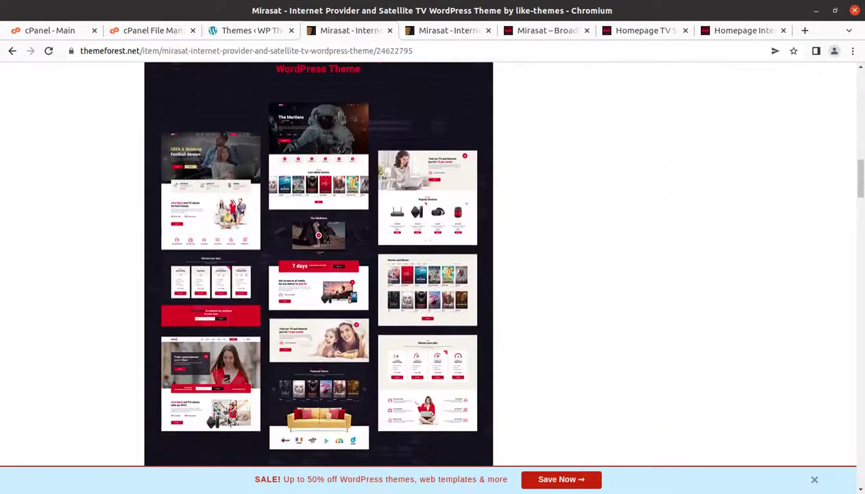
pyautogui.scroll(10, 226, 416)
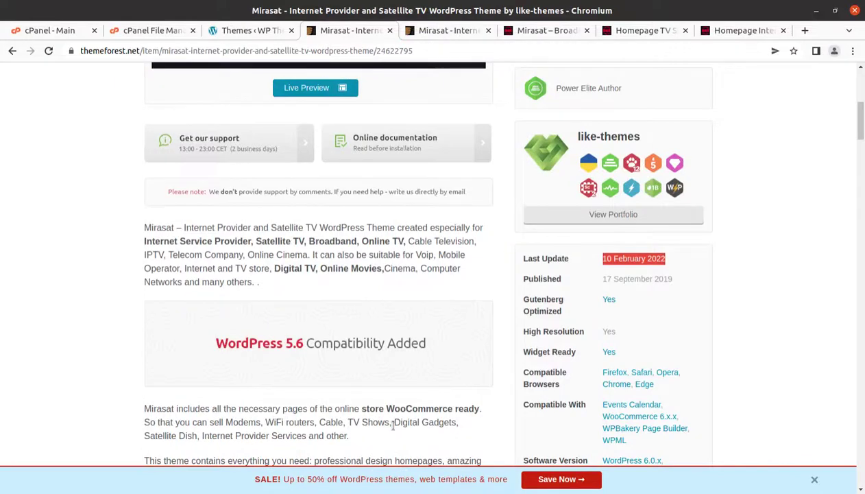
pyautogui.scroll(10, 393, 425)
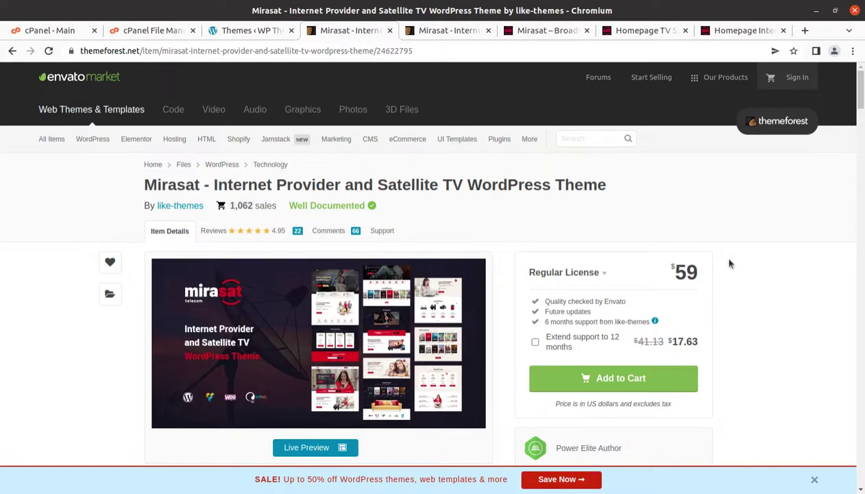
pyautogui.scroll(-1, 729, 263)
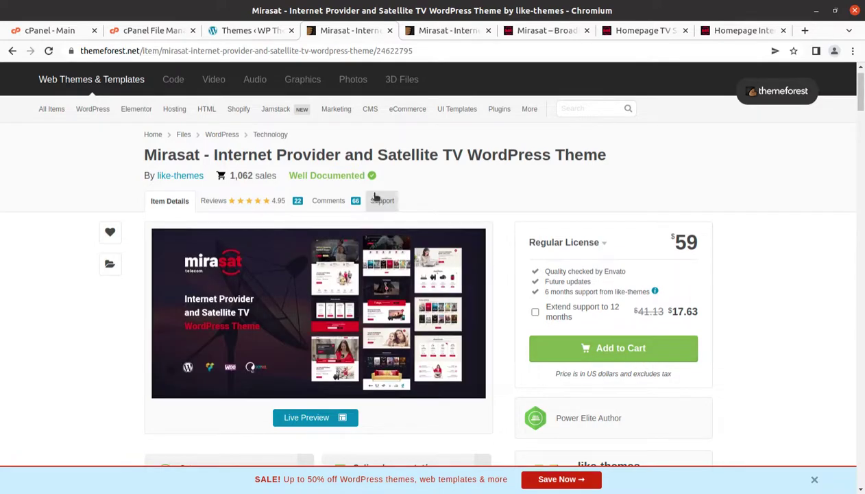
pyautogui.moveTo(235, 316)
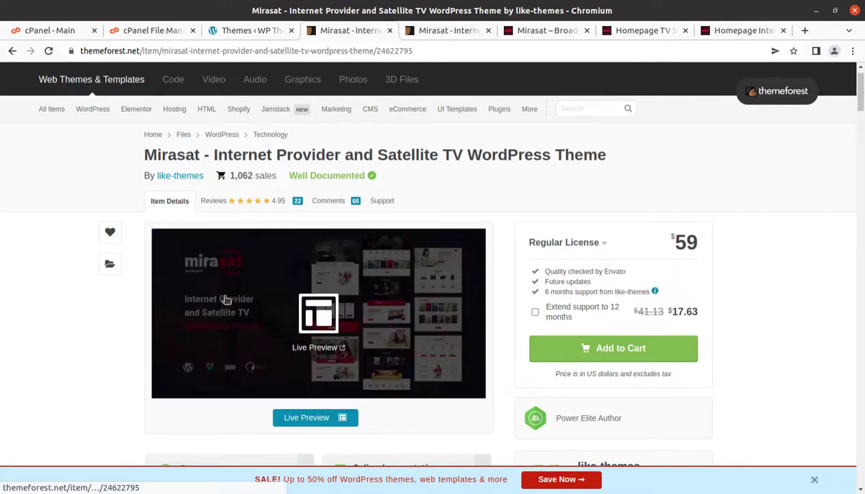
# Step: Activate the Mirasat theme on the WP Themes site and open its list of required and recommended plugins
pyautogui.click(232, 39)
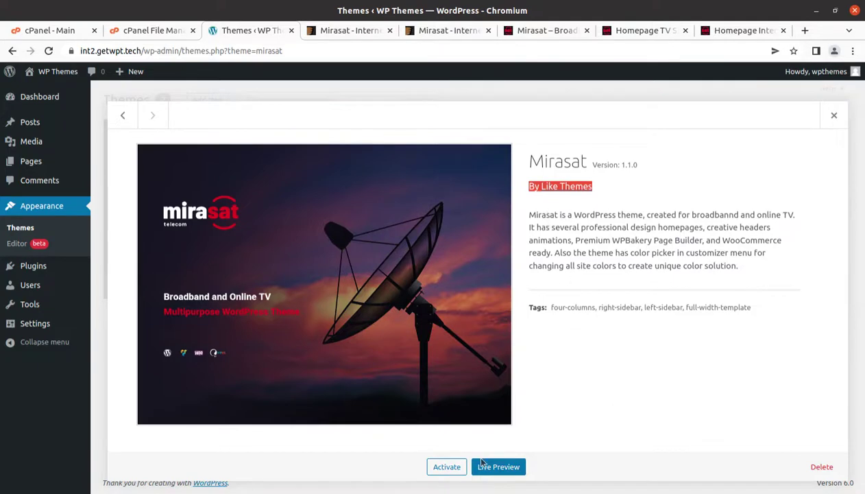
pyautogui.click(448, 468)
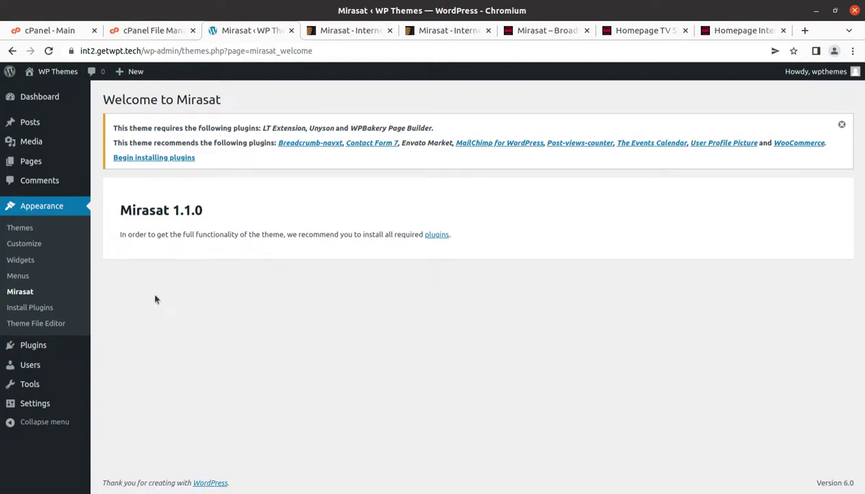
pyautogui.click(137, 158)
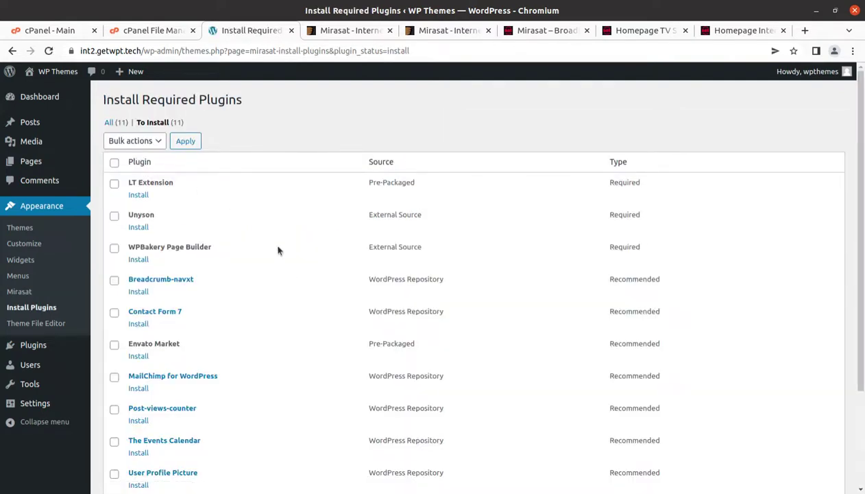
# Step: Review the list of Mirasat's required and recommended plugins, including Unyson, WPBakery Page Builder and WooCommerce
pyautogui.scroll(-3, 277, 251)
pyautogui.scroll(-1, 278, 251)
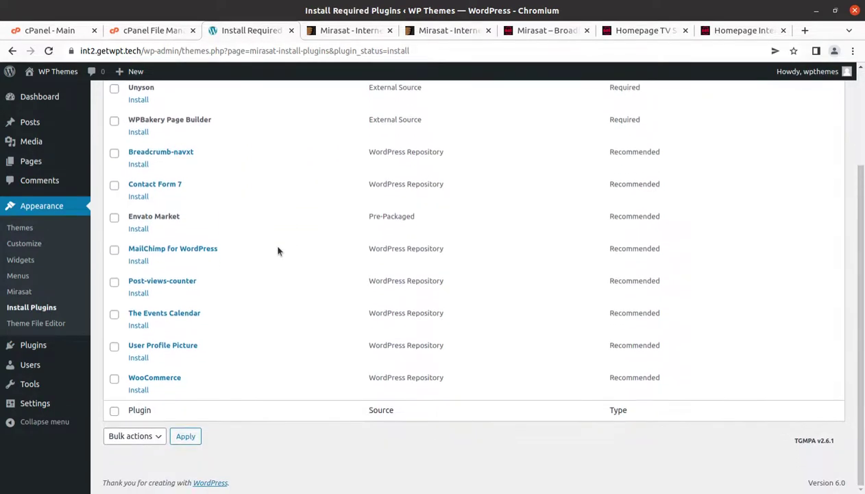
pyautogui.scroll(4, 278, 251)
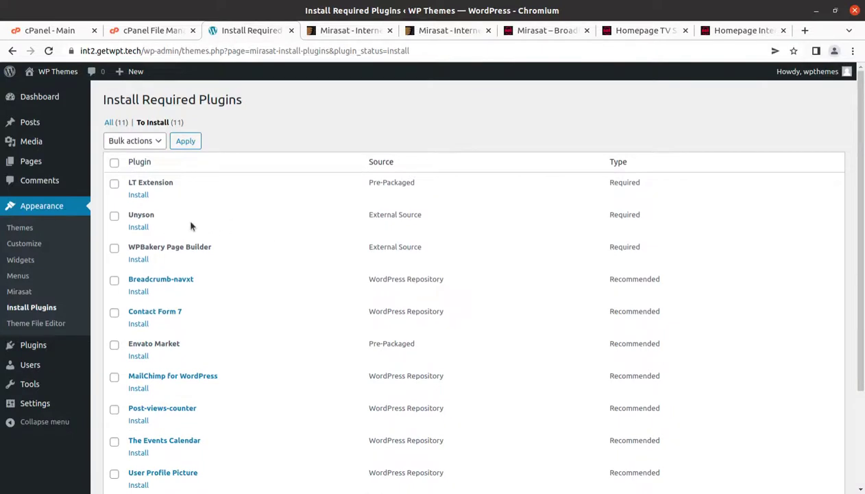
pyautogui.doubleClick(144, 214)
pyautogui.tripleClick(173, 245)
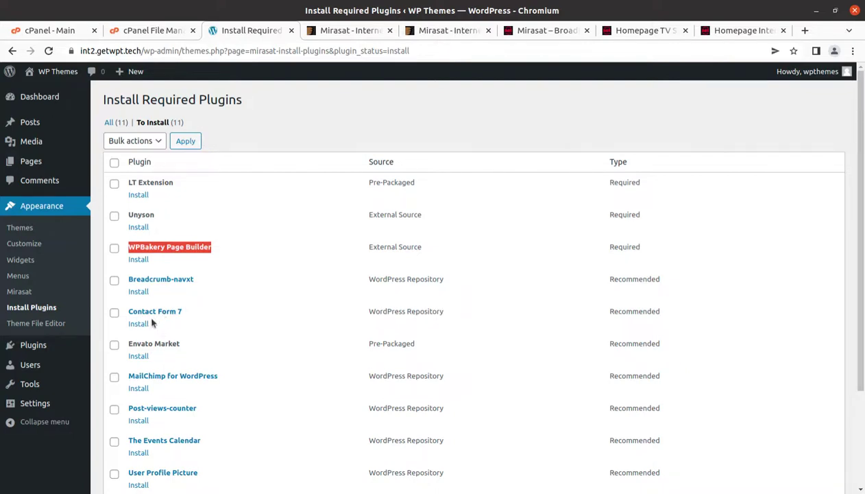
pyautogui.scroll(-3, 175, 334)
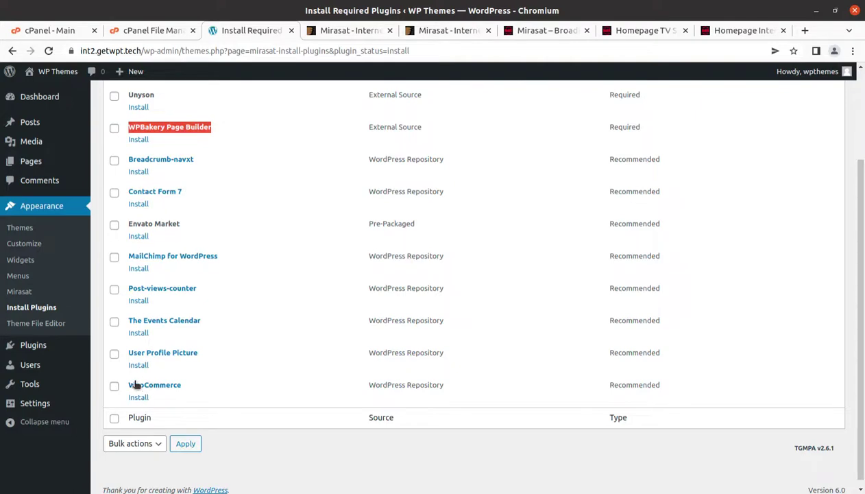
pyautogui.scroll(3, 138, 357)
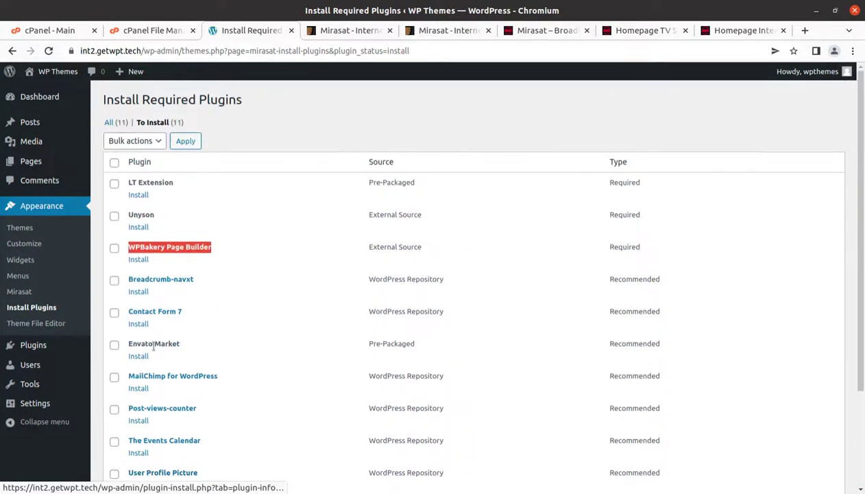
pyautogui.scroll(-2, 170, 395)
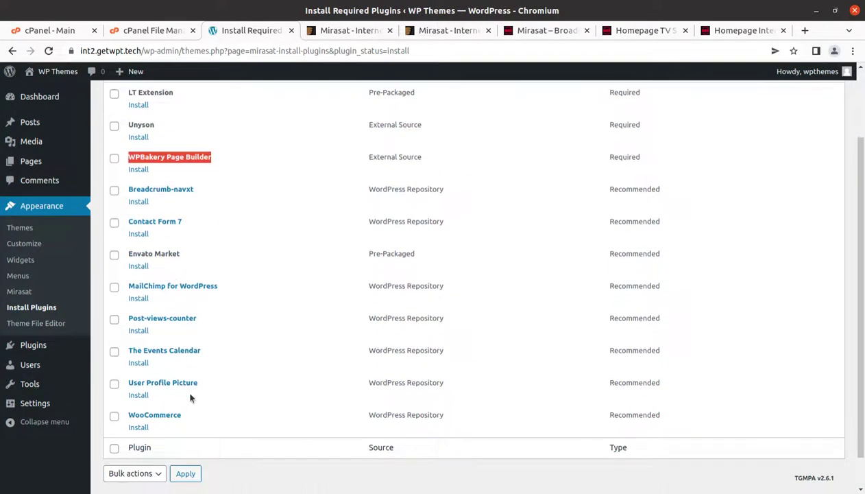
pyautogui.scroll(3, 192, 381)
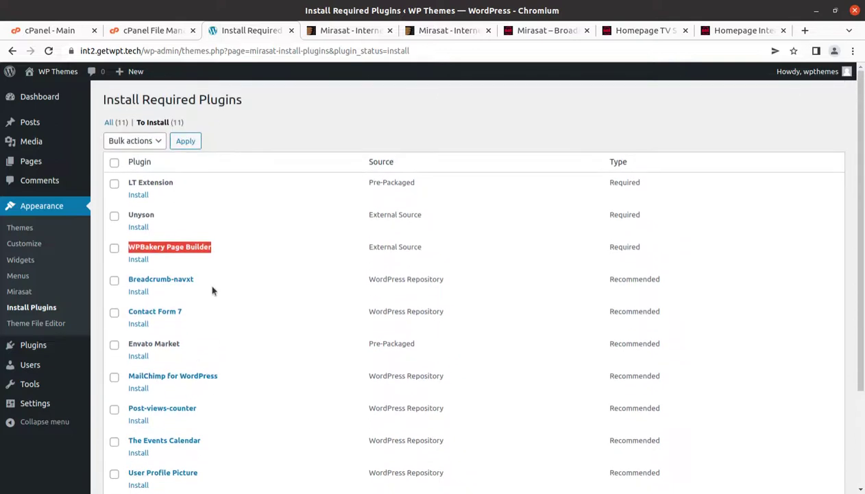
# Step: Install all the listed required and recommended plugins in bulk and check the installation results through the last plugin
pyautogui.click(114, 162)
pyautogui.click(135, 141)
pyautogui.click(130, 163)
pyautogui.click(186, 142)
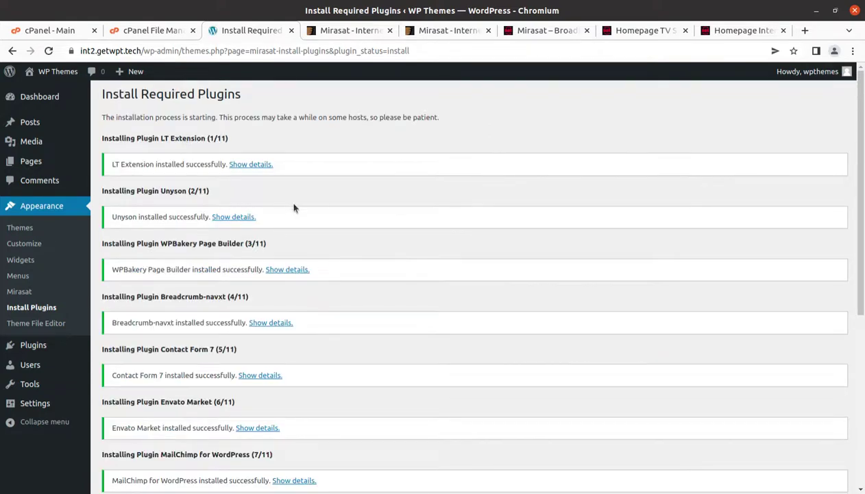
pyautogui.scroll(-3, 288, 202)
pyautogui.scroll(-7, 269, 204)
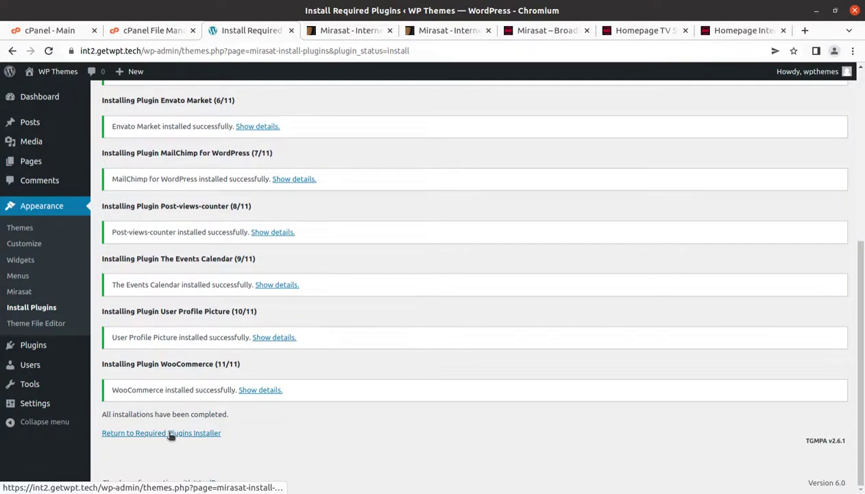
# Step: Return to the required plugins installer and activate all the installed plugins in bulk, dismissing the YouTube notification
pyautogui.click(171, 434)
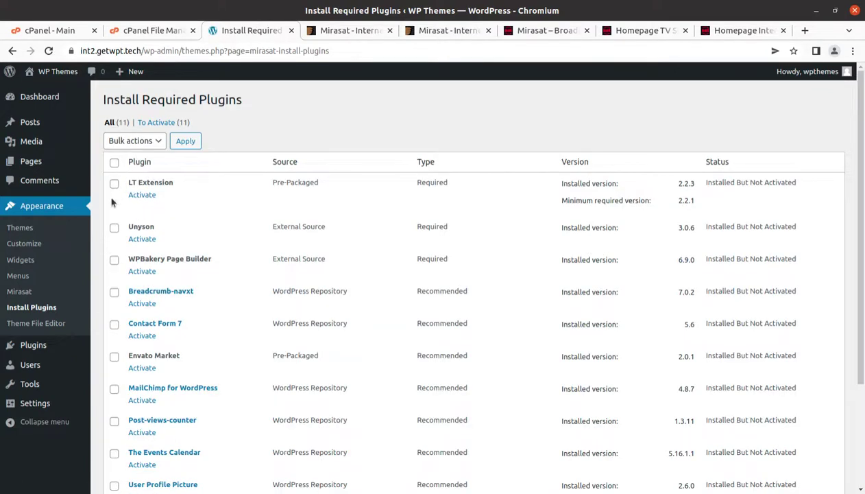
pyautogui.click(114, 163)
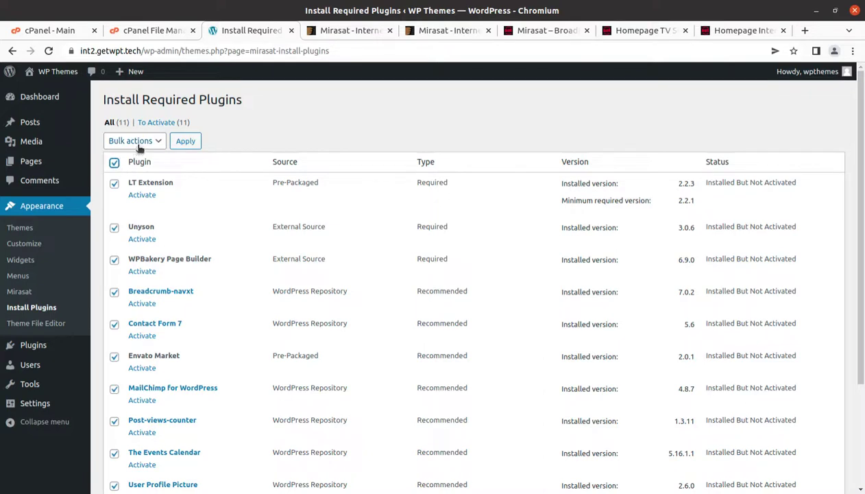
pyautogui.click(135, 143)
pyautogui.click(131, 184)
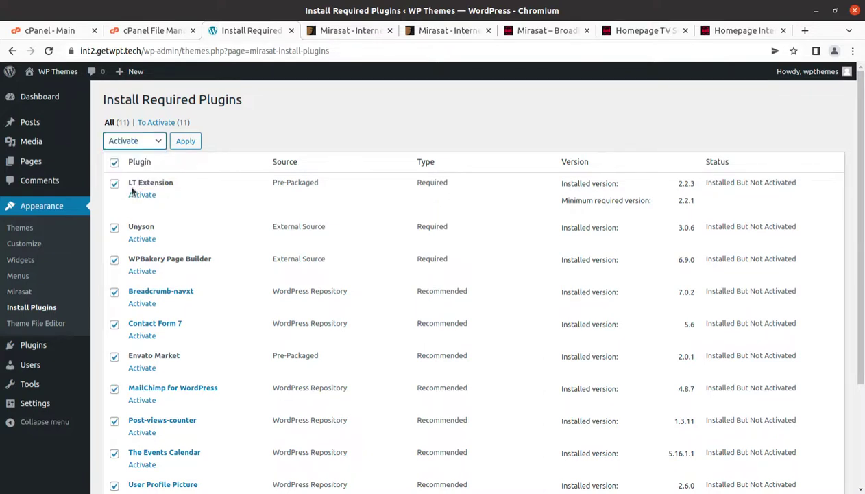
pyautogui.click(184, 142)
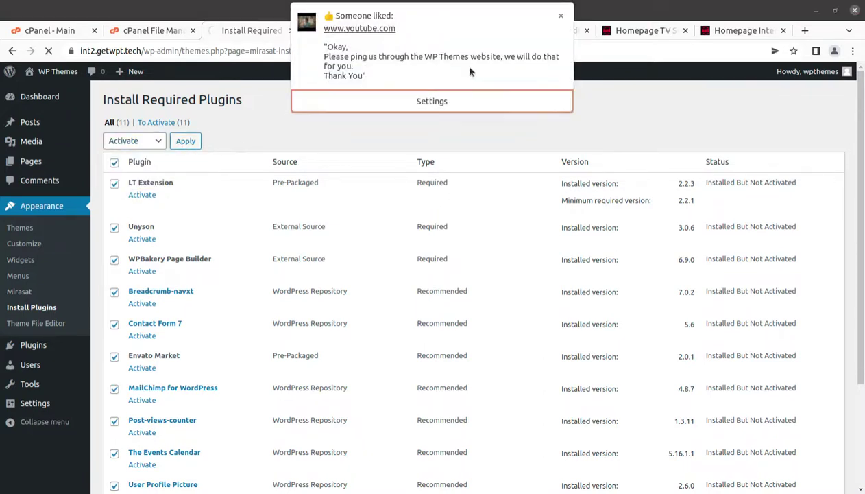
pyautogui.click(561, 18)
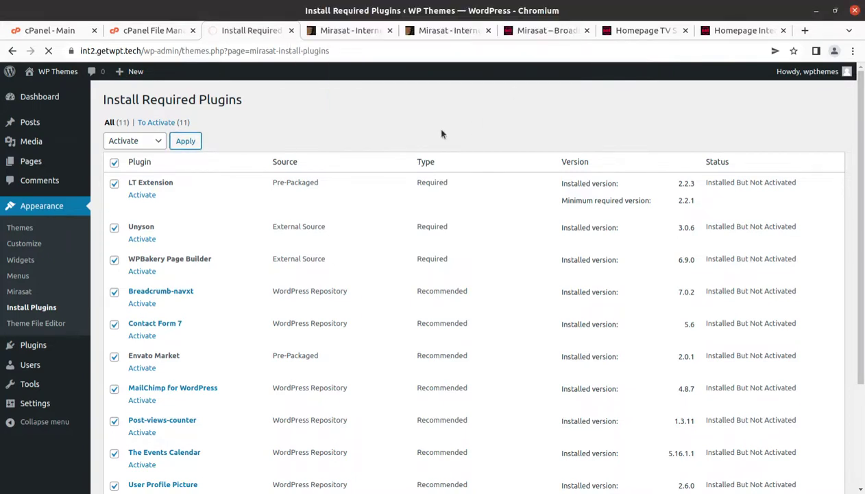
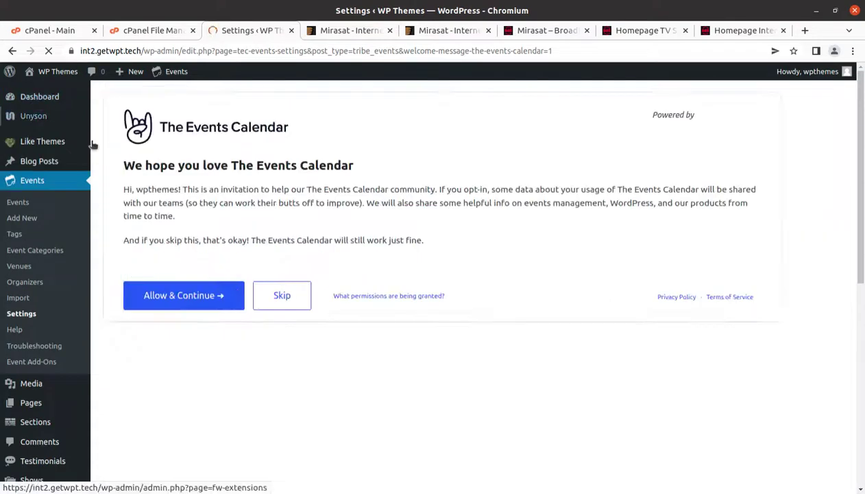
# Step: Skip The Events Calendar's data-sharing opt-in, return to the Dashboard and look over the admin menu entries
pyautogui.click(283, 296)
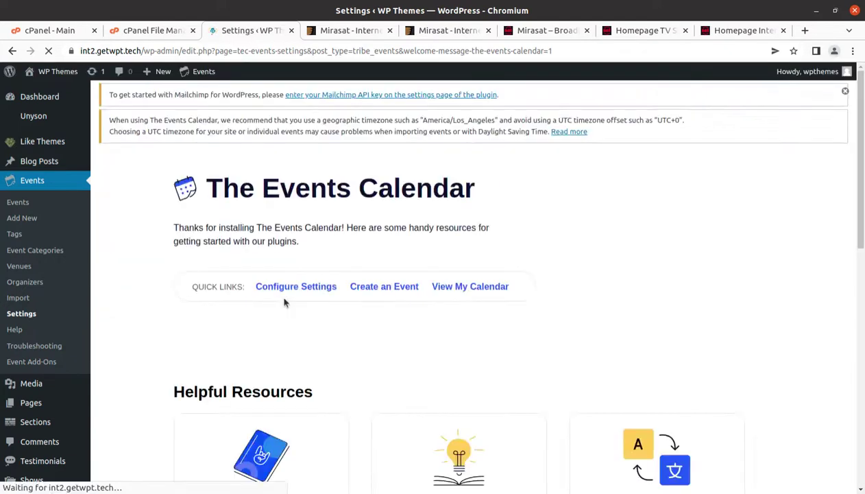
pyautogui.click(36, 102)
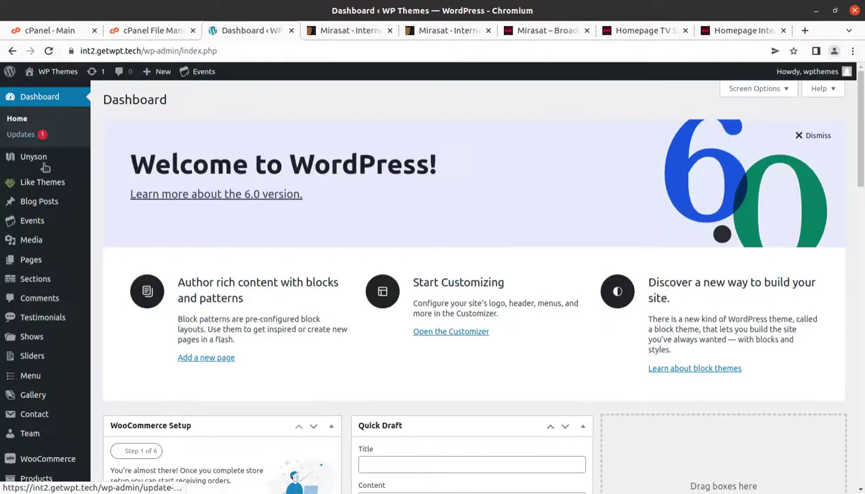
pyautogui.moveTo(34, 207)
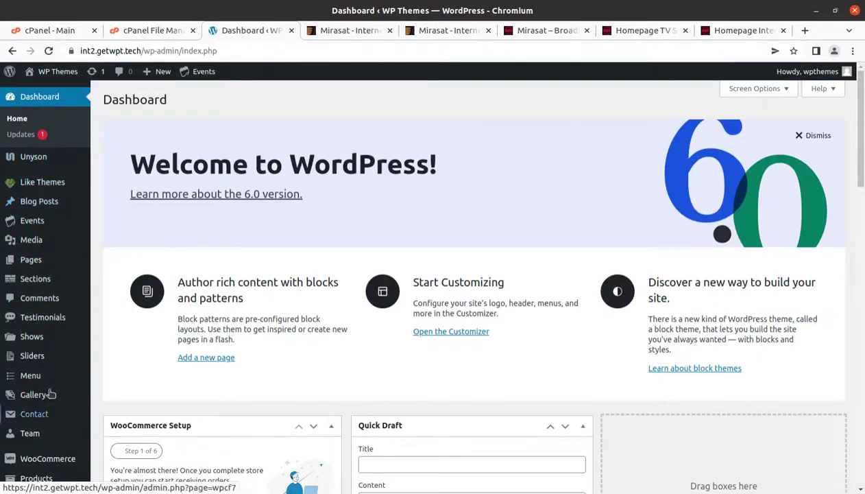
pyautogui.scroll(-1, 43, 403)
pyautogui.scroll(-3, 42, 403)
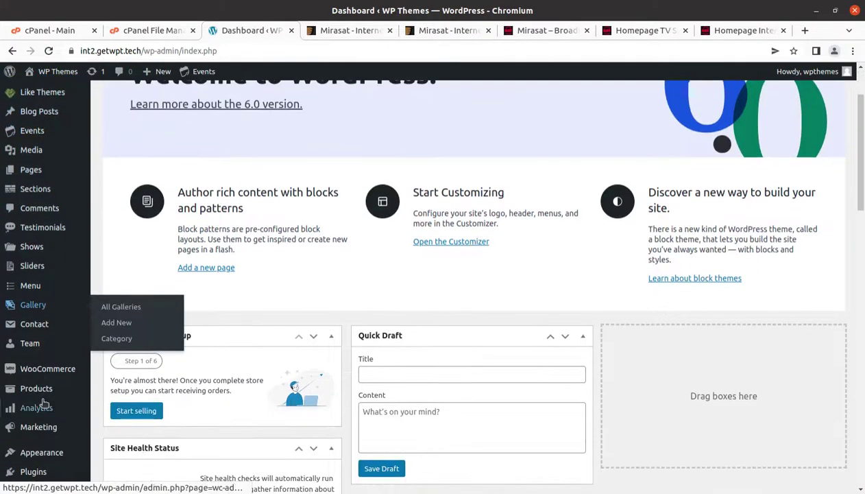
pyautogui.scroll(4, 41, 394)
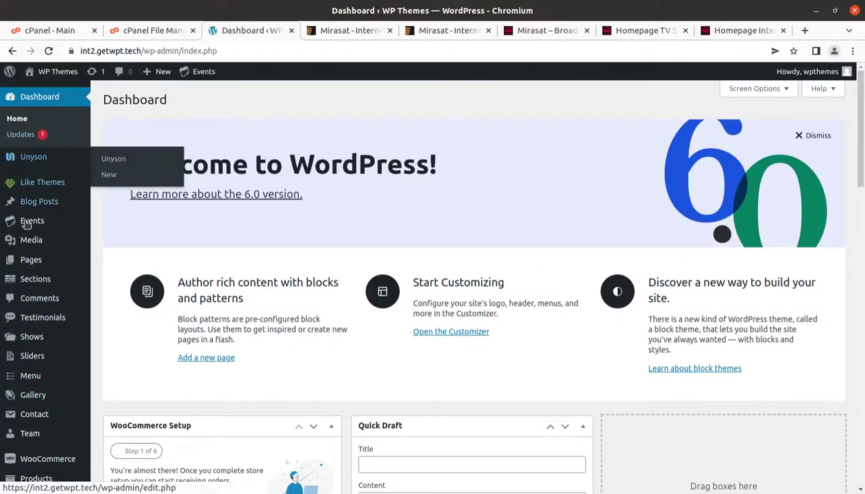
# Step: Open the WP Themes site's front page in a new tab, and revisit Mirasat's TV Show and Internet demo homepages
pyautogui.moveTo(61, 74)
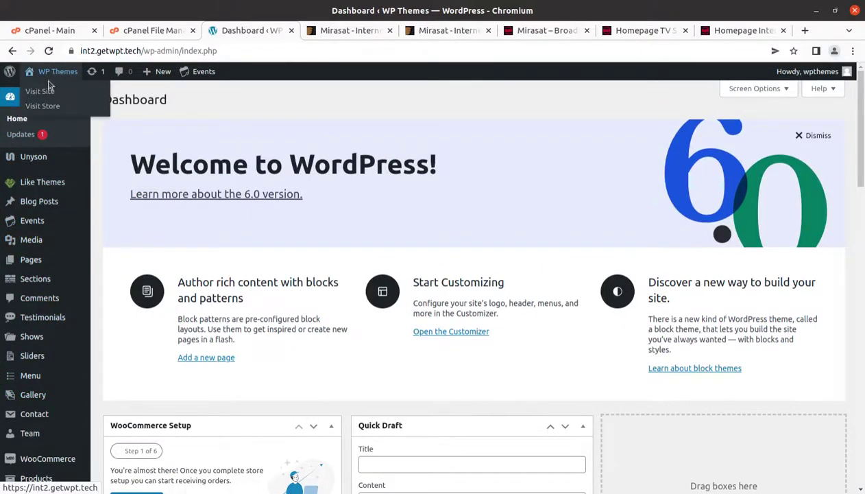
pyautogui.middleClick(46, 88)
pyautogui.click(321, 35)
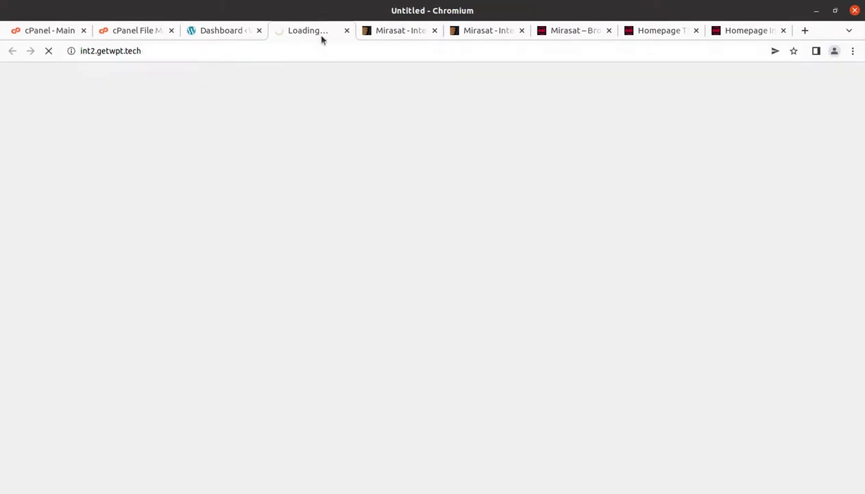
pyautogui.click(566, 34)
pyautogui.click(657, 35)
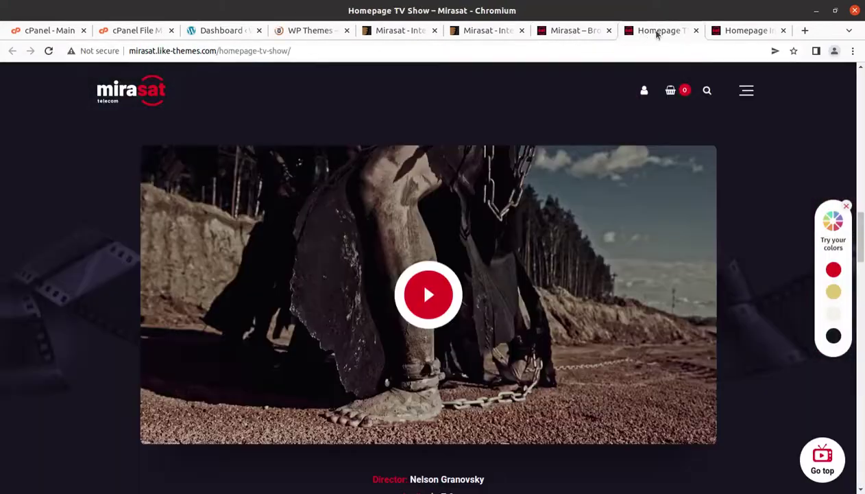
pyautogui.click(737, 31)
pyautogui.scroll(10, 432, 274)
pyautogui.scroll(10, 507, 247)
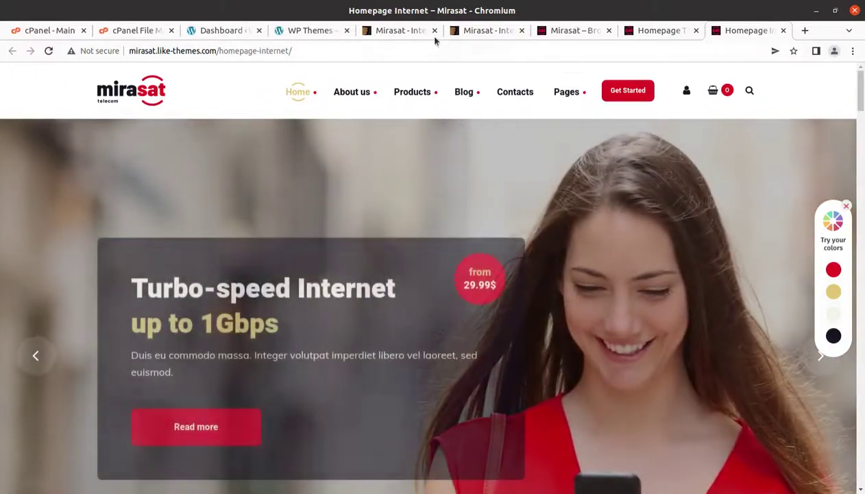
# Step: Examine the WP Themes front page from its header and blog post through the sidebar widgets
pyautogui.click(293, 34)
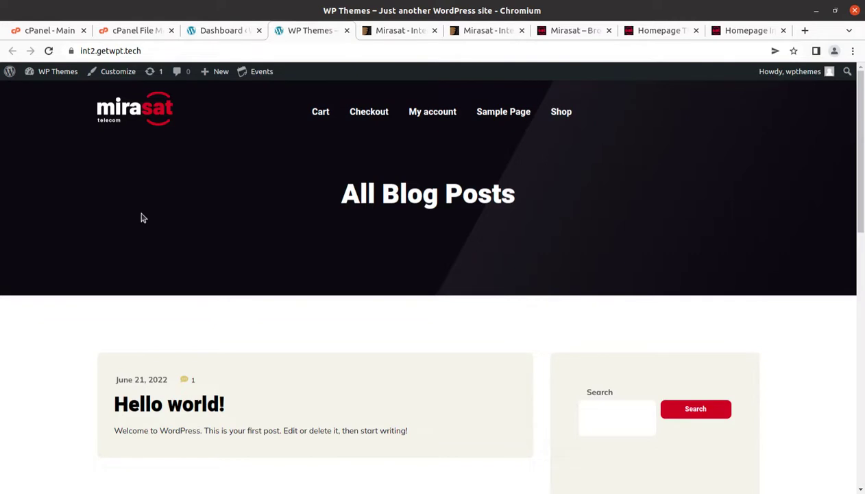
pyautogui.scroll(-6, 264, 306)
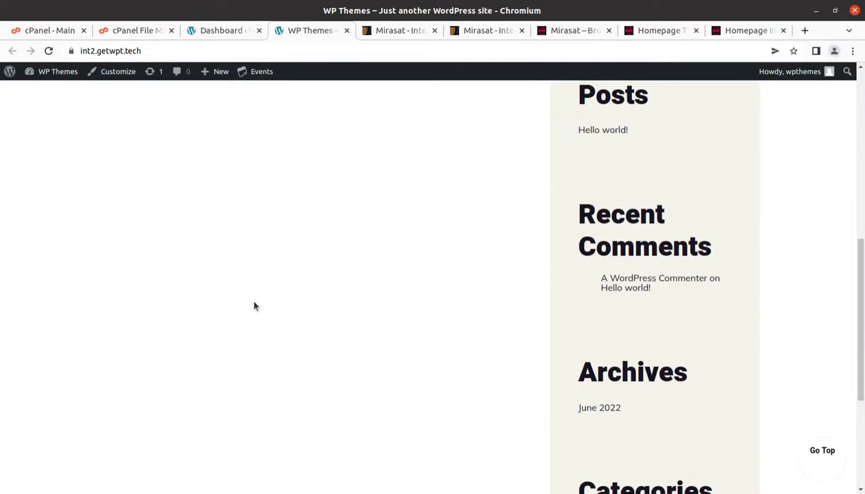
pyautogui.scroll(6, 253, 306)
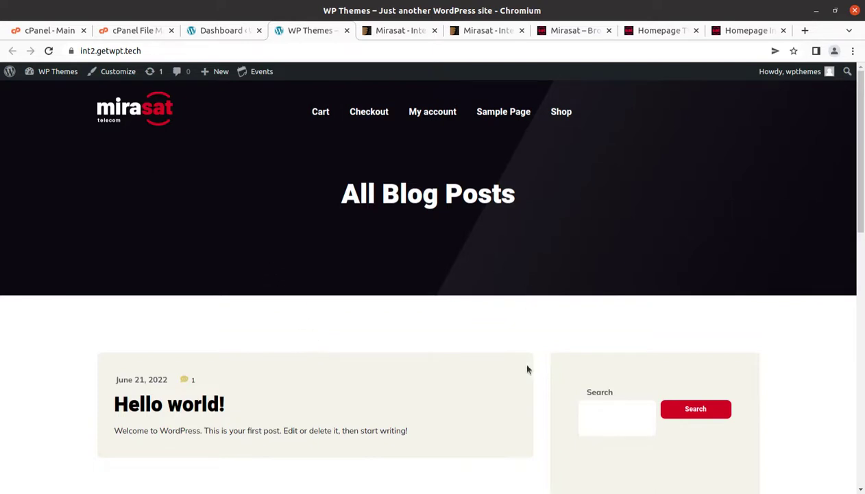
# Step: Look over Mirasat's main, TV Show and Internet demo homepages, opening and closing the TV Show demo's navigation menu
pyautogui.click(575, 32)
pyautogui.moveTo(566, 91)
pyautogui.click(656, 30)
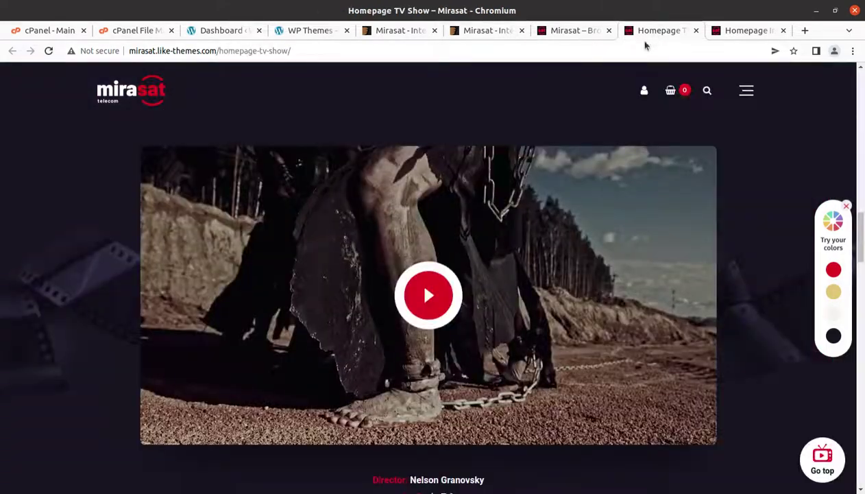
pyautogui.scroll(5, 417, 279)
pyautogui.scroll(10, 428, 231)
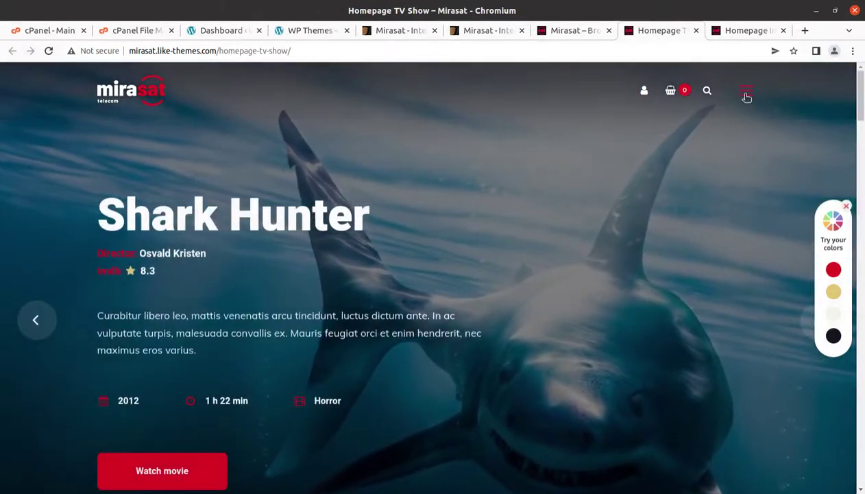
pyautogui.click(747, 91)
pyautogui.click(820, 85)
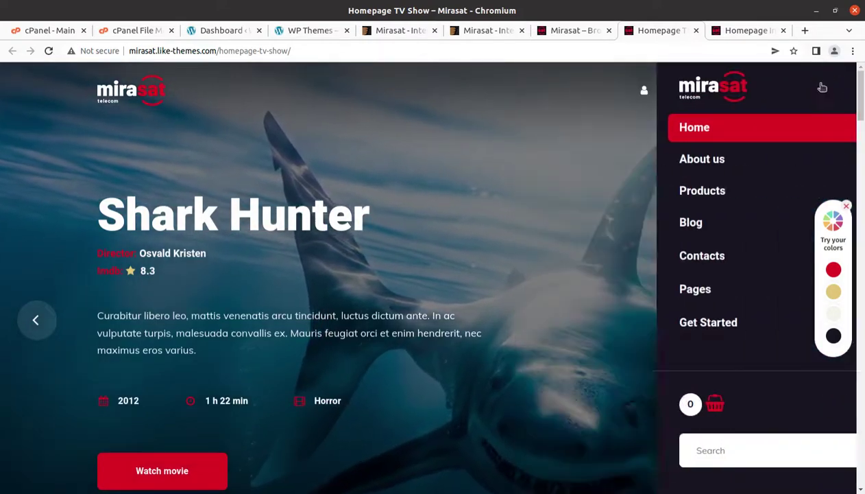
pyautogui.click(740, 30)
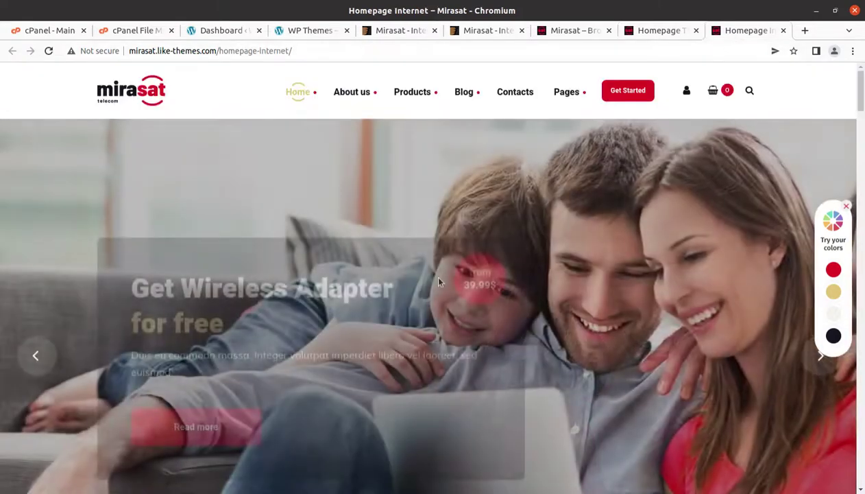
pyautogui.scroll(-3, 347, 163)
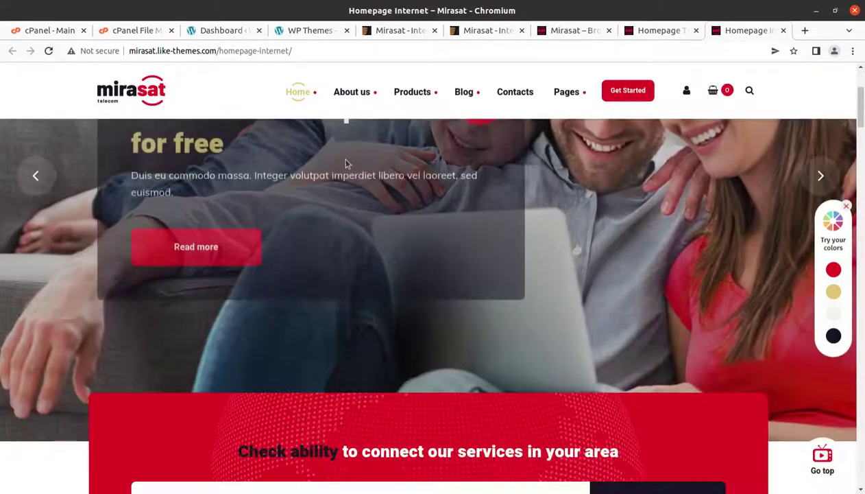
# Step: Return to the WP Themes admin Dashboard and view the active Unyson extensions
pyautogui.click(288, 31)
pyautogui.click(223, 32)
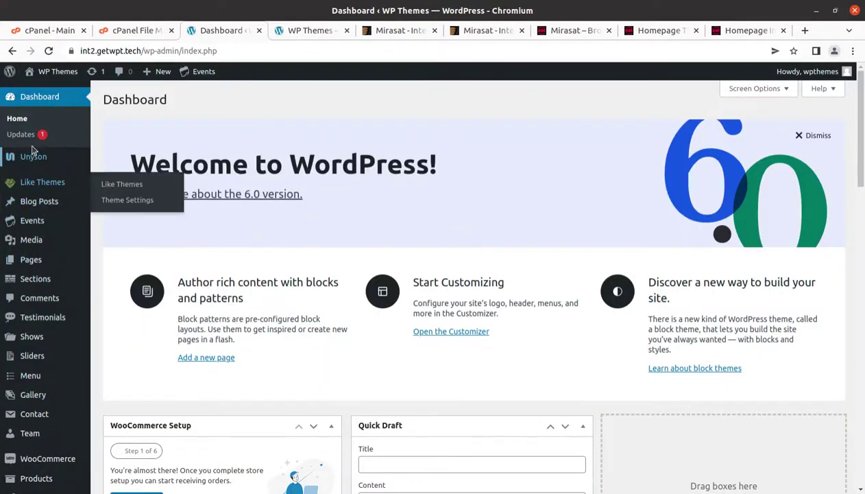
pyautogui.moveTo(35, 158)
pyautogui.click(112, 159)
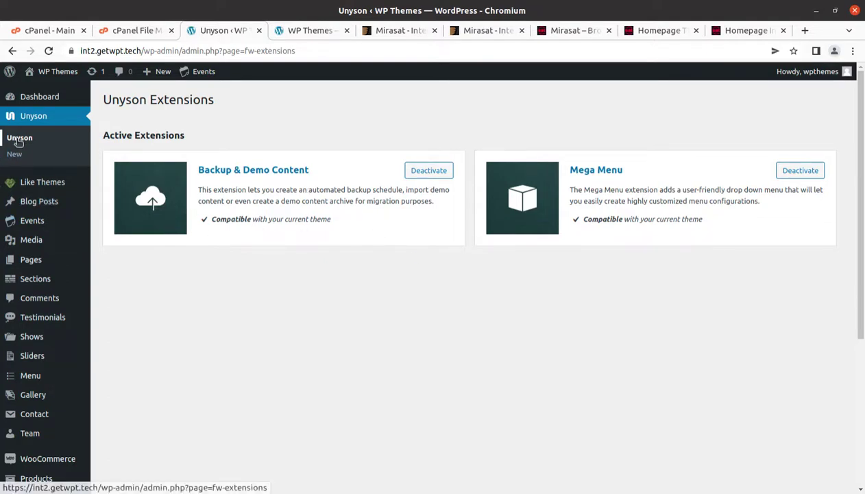
# Step: Install the Mirasat Demo Content with the Demo Content Install tool, accepting deletion of the site's current content
pyautogui.scroll(-2, 68, 328)
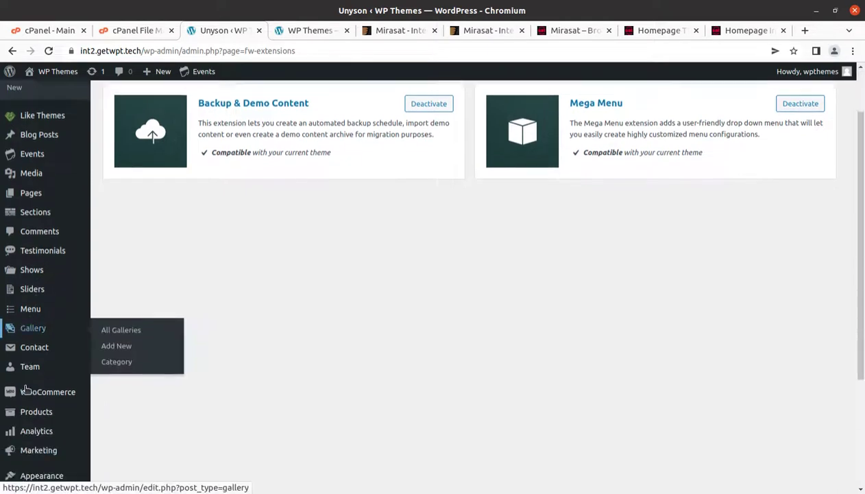
pyautogui.scroll(-1, 42, 411)
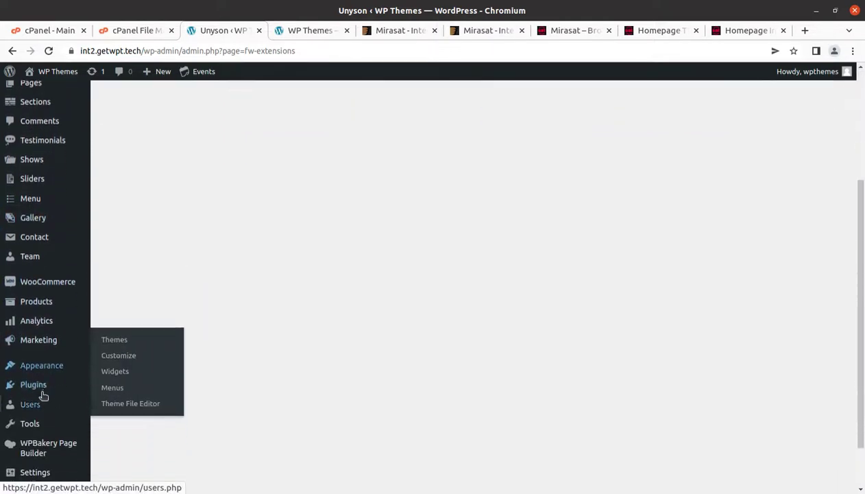
pyautogui.moveTo(32, 421)
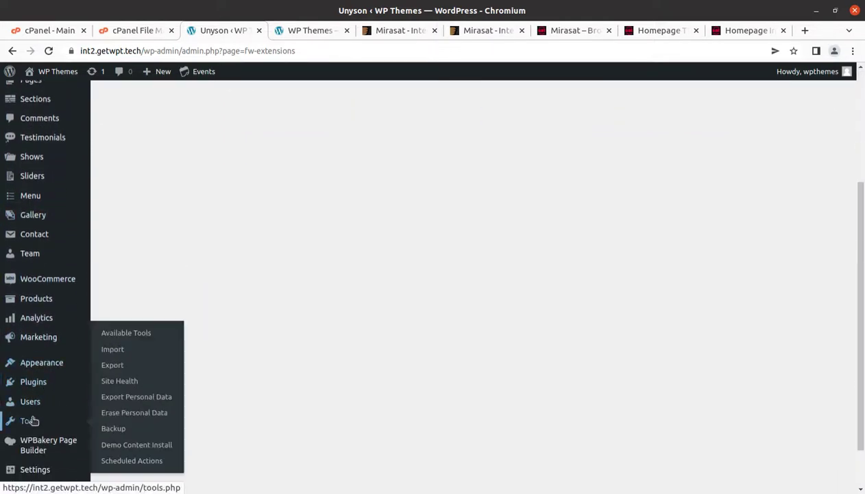
pyautogui.click(141, 449)
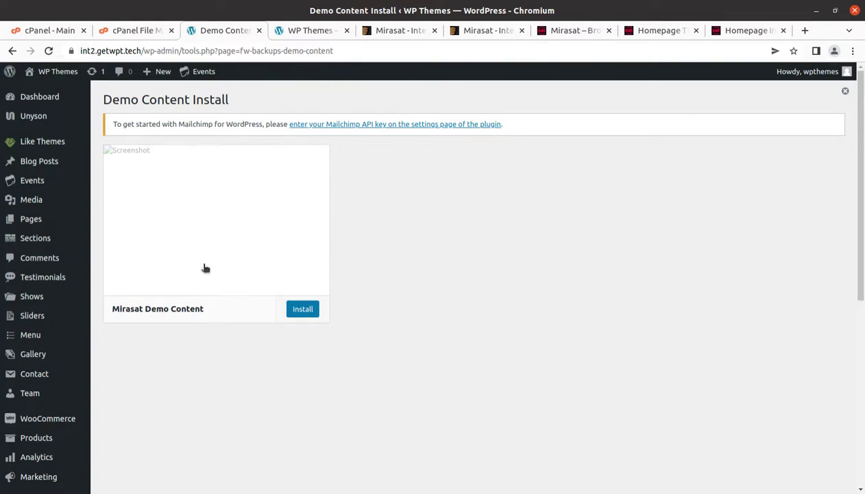
pyautogui.click(302, 310)
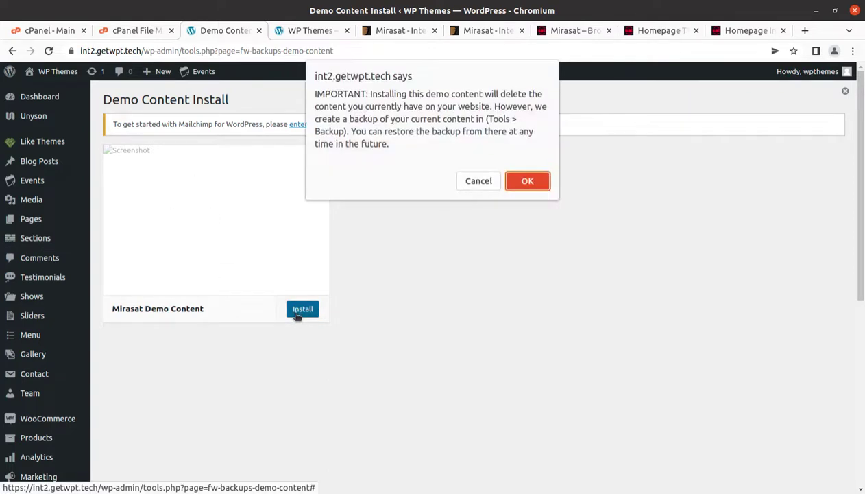
pyautogui.click(512, 181)
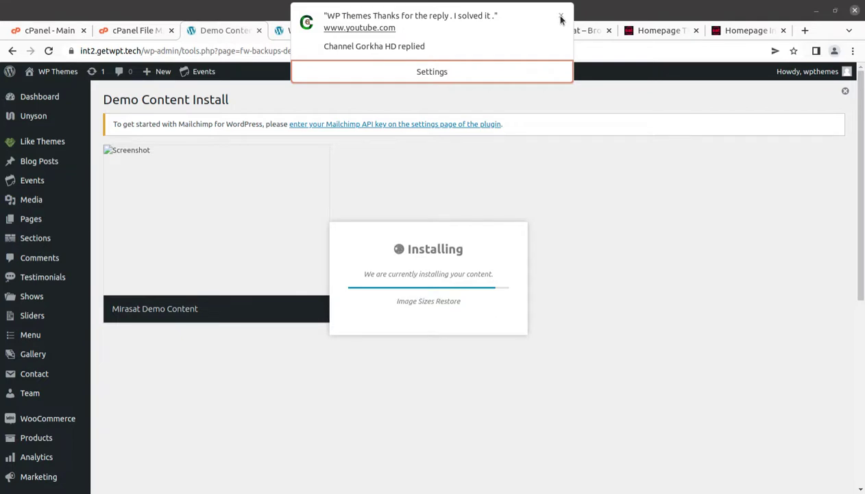
# Step: Dismiss the browser notification and close the demo content installer's dialog
pyautogui.click(561, 16)
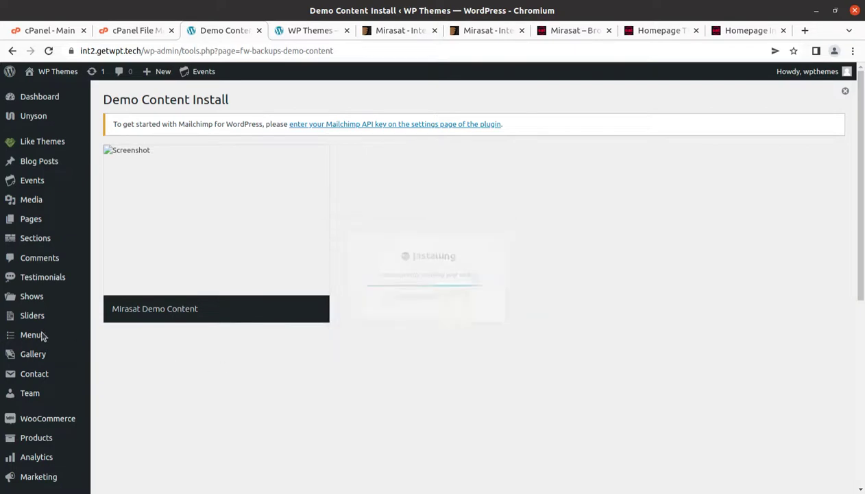
pyautogui.scroll(-3, 41, 336)
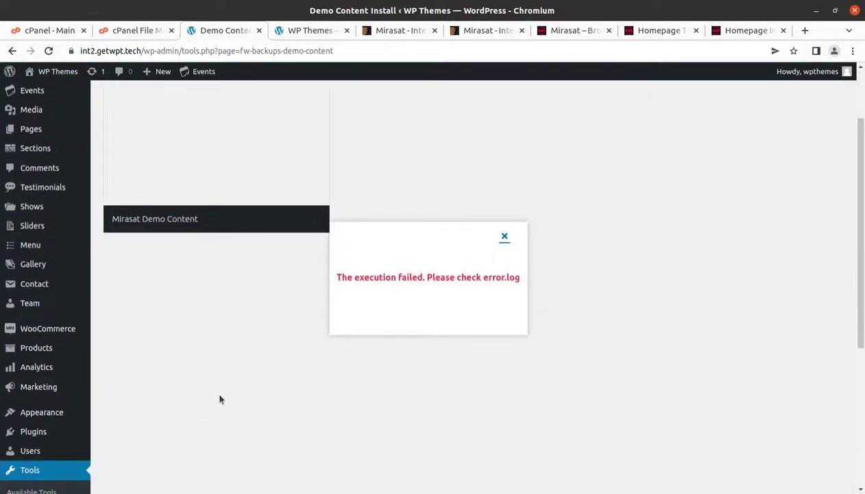
pyautogui.click(504, 238)
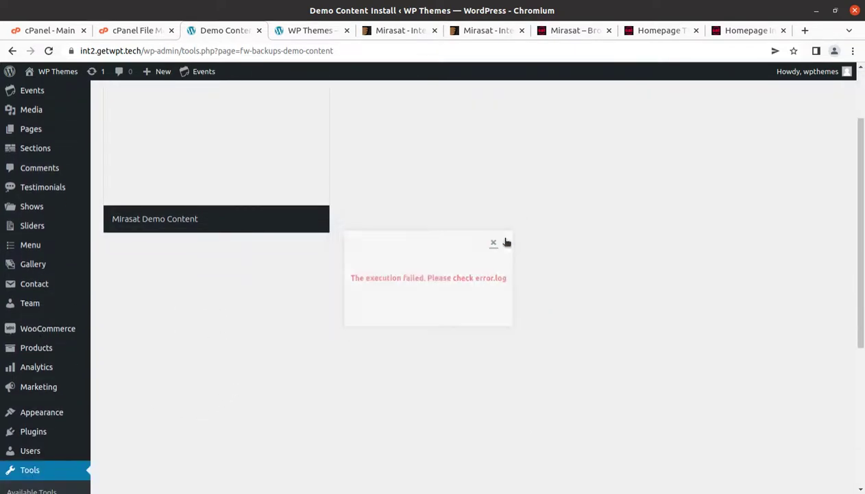
pyautogui.scroll(3, 391, 293)
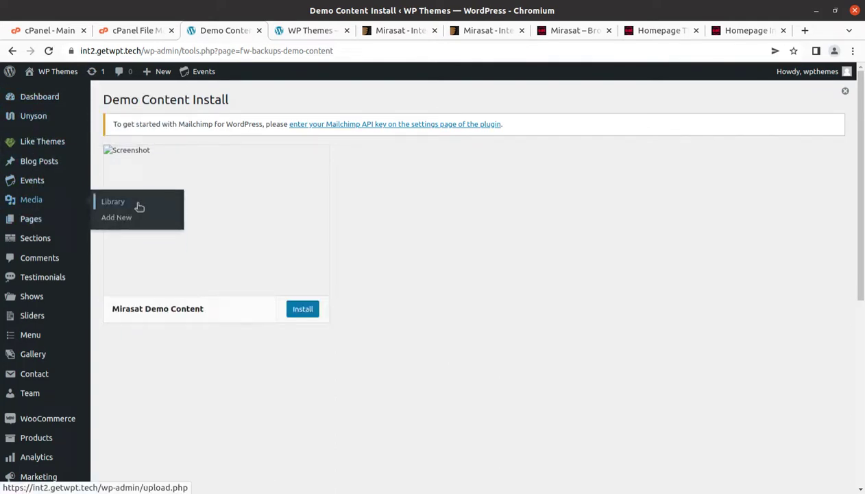
# Step: Open the Media Library, running the required WordPress database update on the way
pyautogui.click(110, 202)
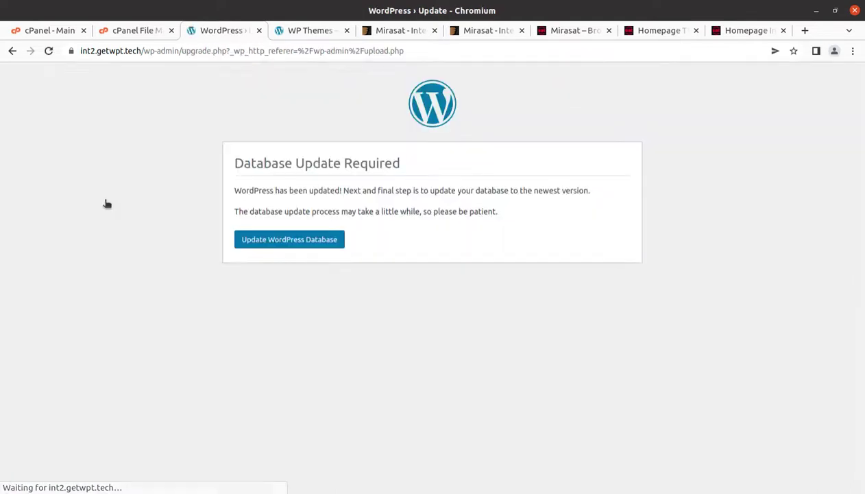
pyautogui.click(273, 240)
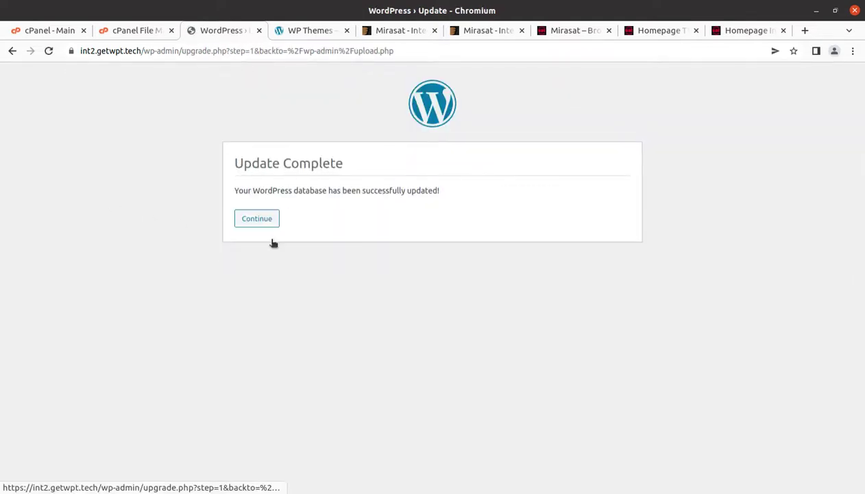
pyautogui.click(258, 224)
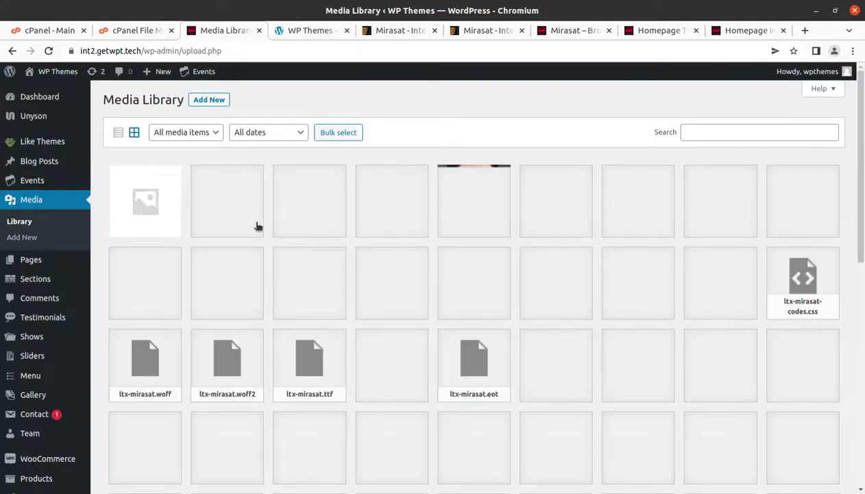
# Step: Look through the Media Library's imported files down to the last item and back
pyautogui.scroll(-7, 257, 226)
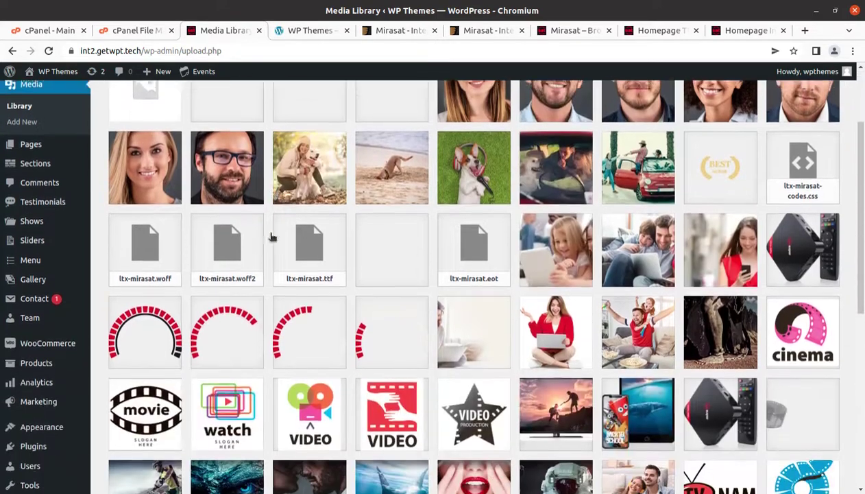
pyautogui.scroll(-1, 480, 281)
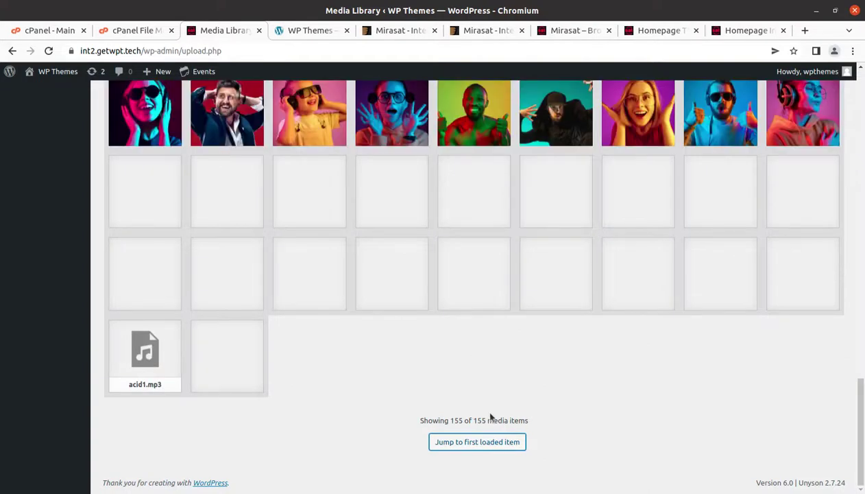
pyautogui.scroll(15, 478, 424)
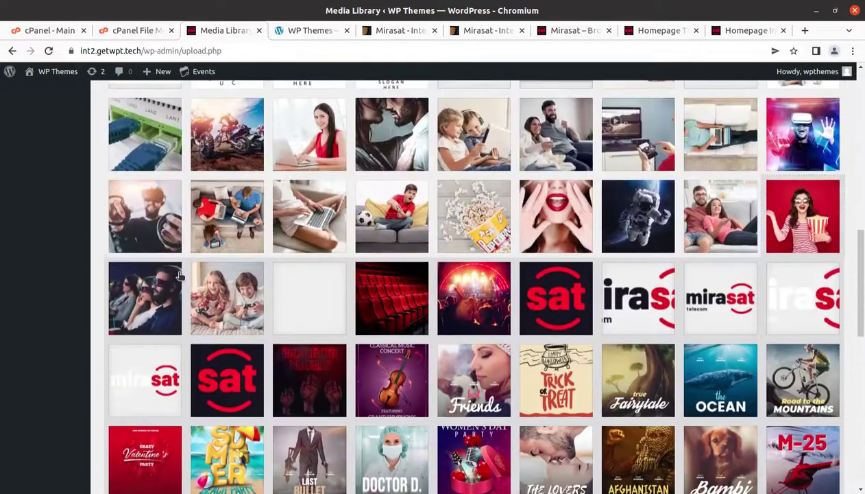
pyautogui.scroll(5, 174, 273)
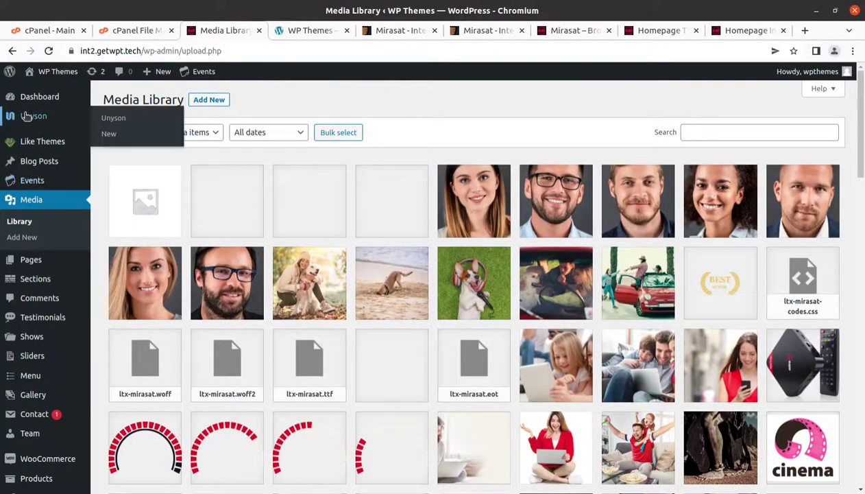
# Step: Open the list of all pages and look over the imported demo pages
pyautogui.moveTo(70, 264)
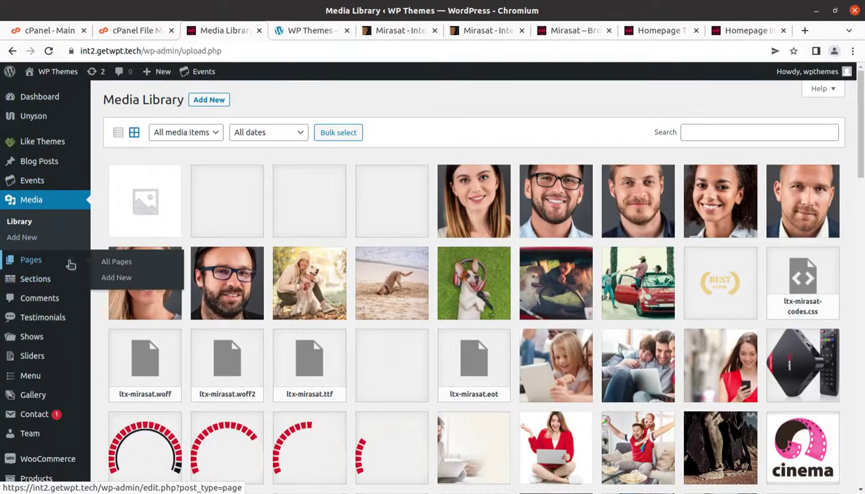
pyautogui.click(120, 264)
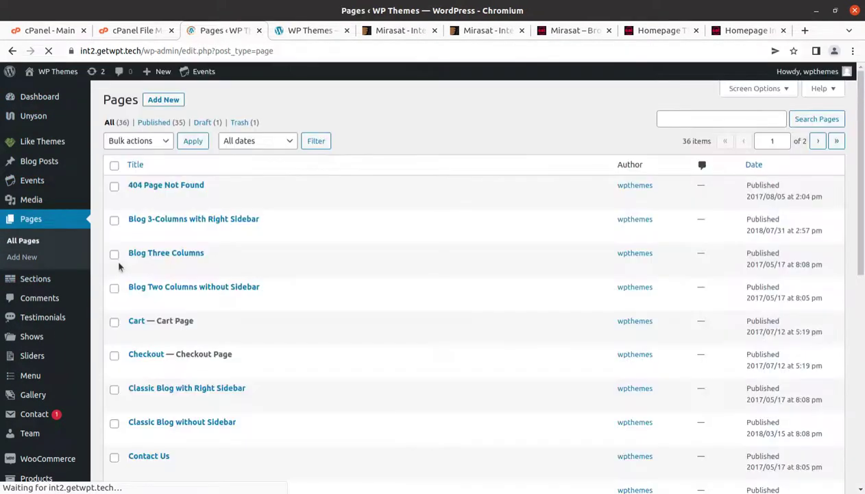
pyautogui.scroll(-10, 205, 336)
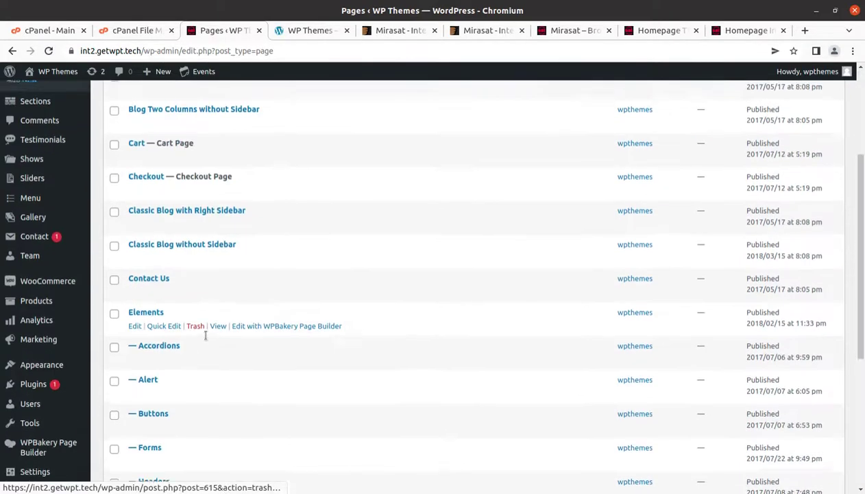
pyautogui.scroll(10, 206, 338)
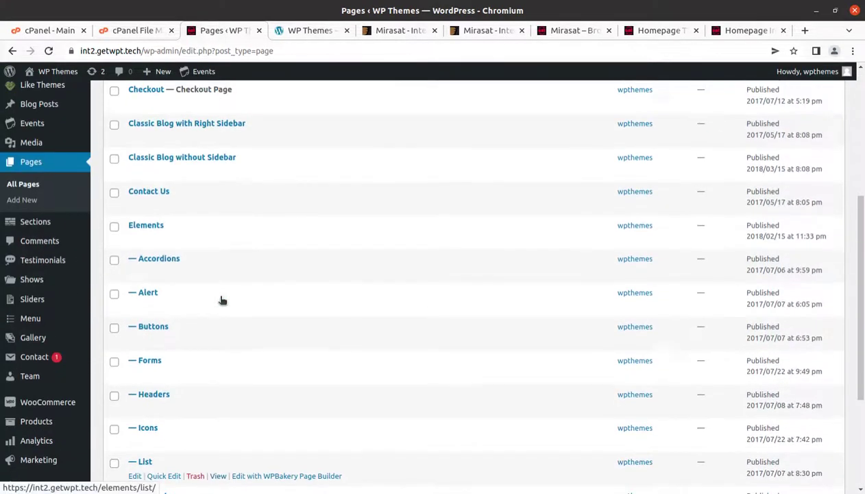
# Step: Open the WP Themes front page in a new tab and examine it from the header slider through the tariff plans
pyautogui.moveTo(42, 71)
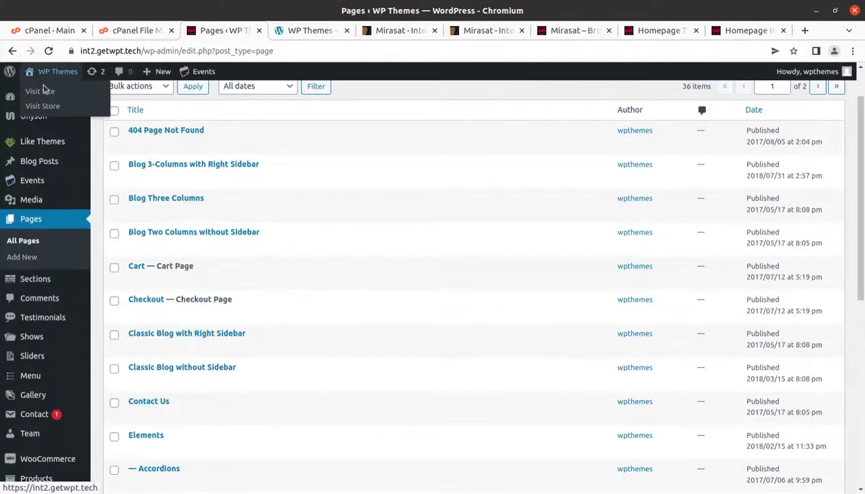
pyautogui.middleClick(42, 87)
pyautogui.click(275, 33)
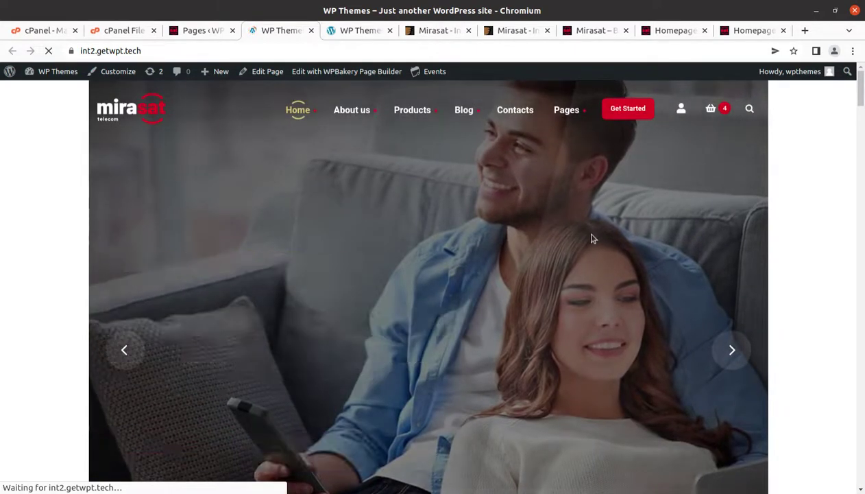
pyautogui.scroll(-6, 589, 241)
pyautogui.scroll(-10, 589, 241)
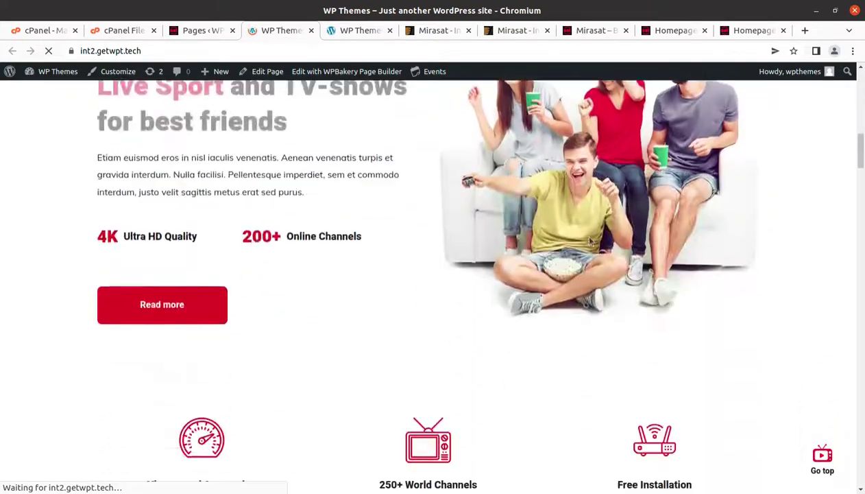
pyautogui.scroll(12, 589, 241)
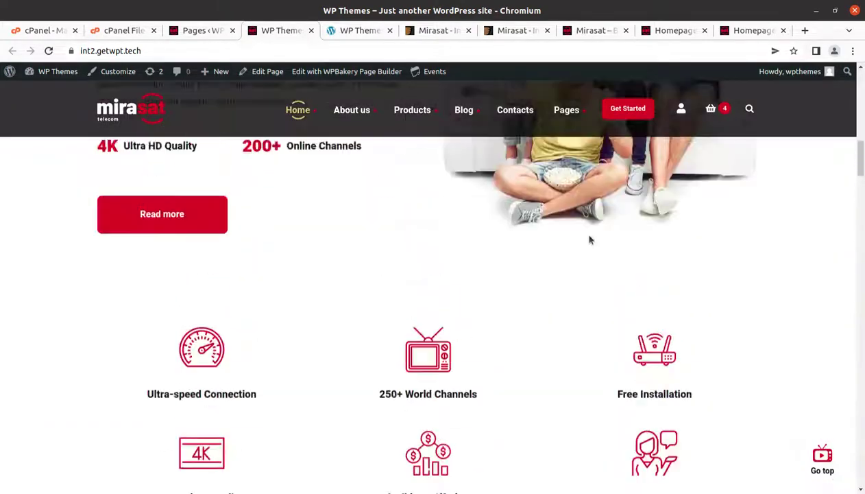
pyautogui.scroll(2, 590, 239)
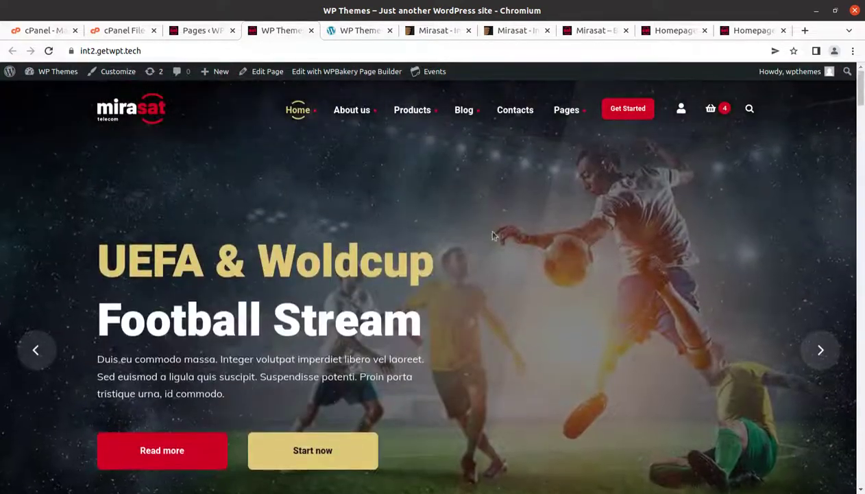
pyautogui.scroll(-7, 263, 184)
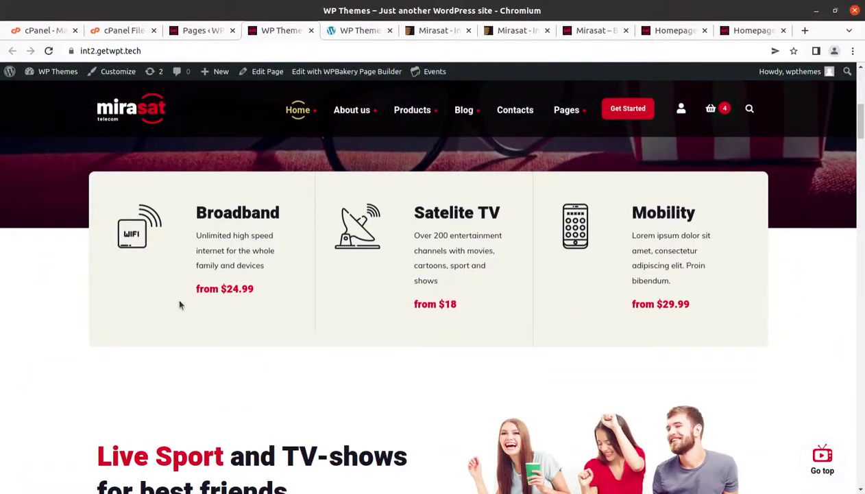
pyautogui.scroll(-4, 163, 285)
pyautogui.scroll(-8, 165, 293)
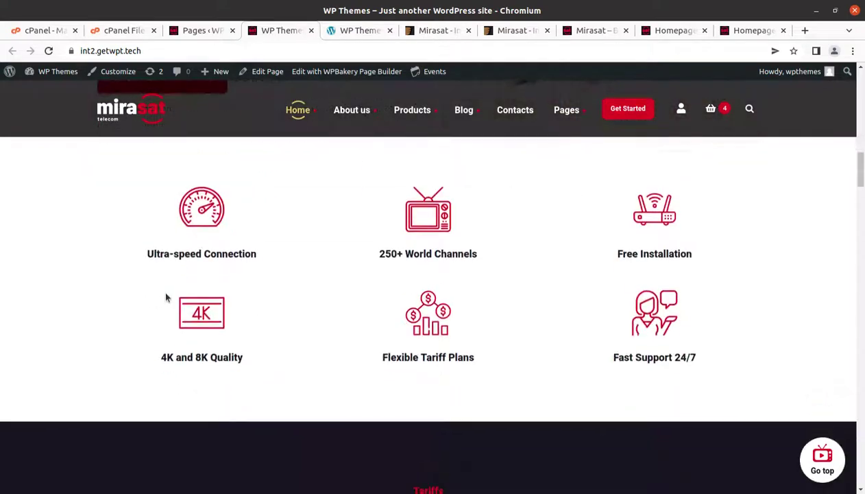
pyautogui.scroll(-9, 165, 297)
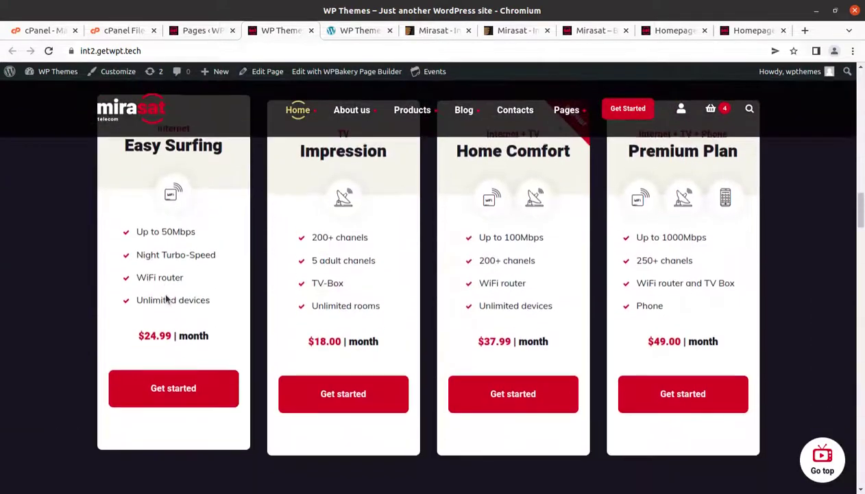
pyautogui.scroll(6, 164, 300)
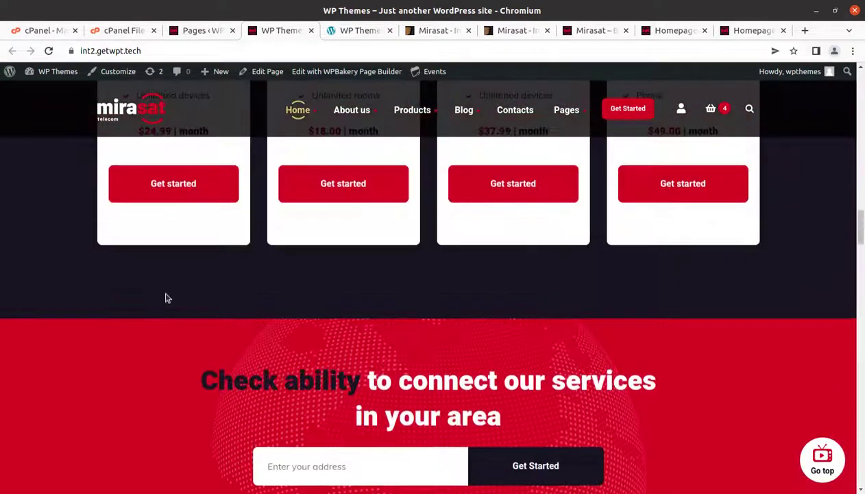
# Step: Open the Homepage TV Show demo page and examine it from the header slider to the Movies and Shows section
pyautogui.moveTo(300, 111)
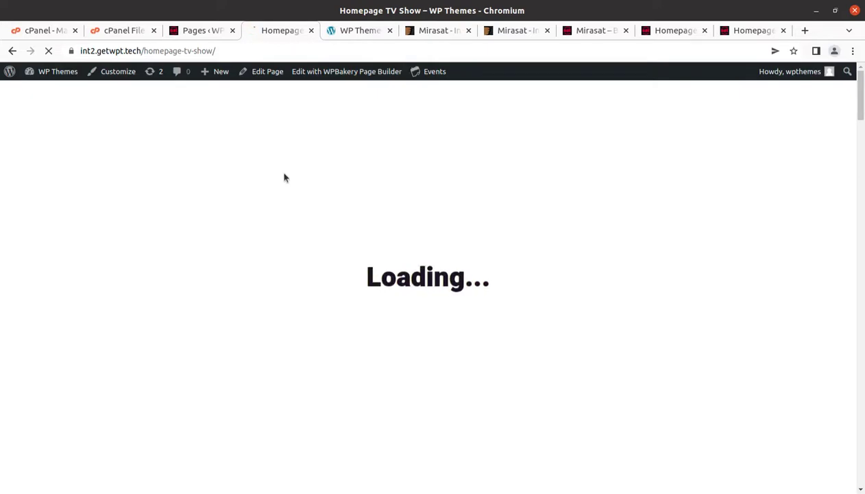
pyautogui.scroll(-2, 363, 230)
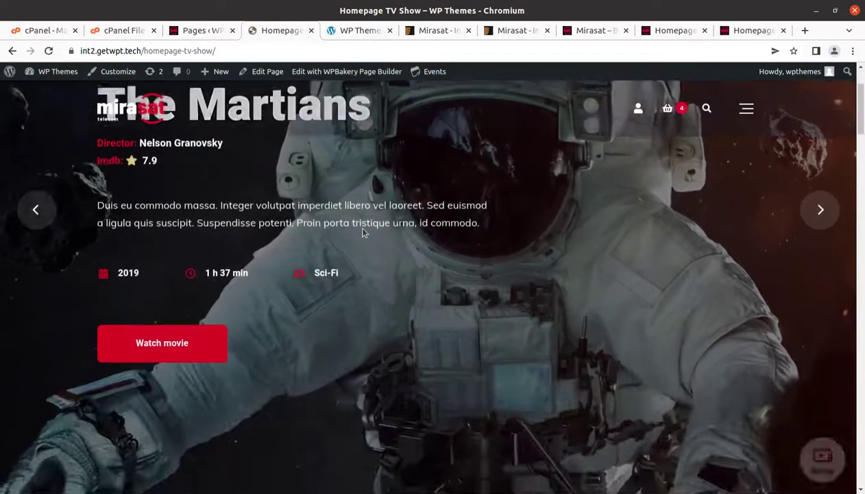
pyautogui.scroll(-4, 362, 232)
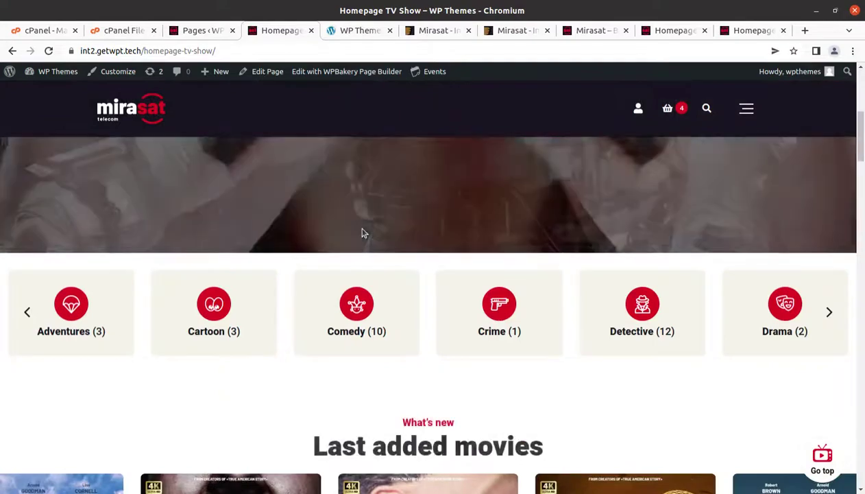
pyautogui.scroll(-1, 114, 305)
pyautogui.scroll(-9, 114, 306)
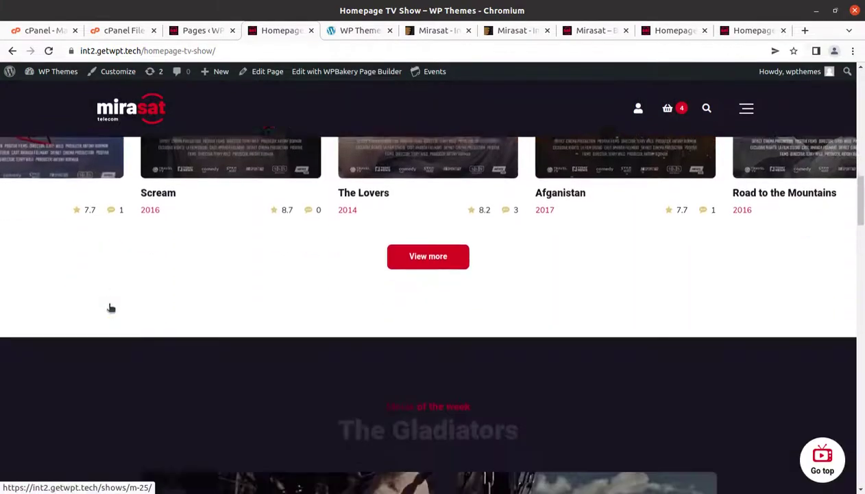
pyautogui.scroll(-5, 108, 307)
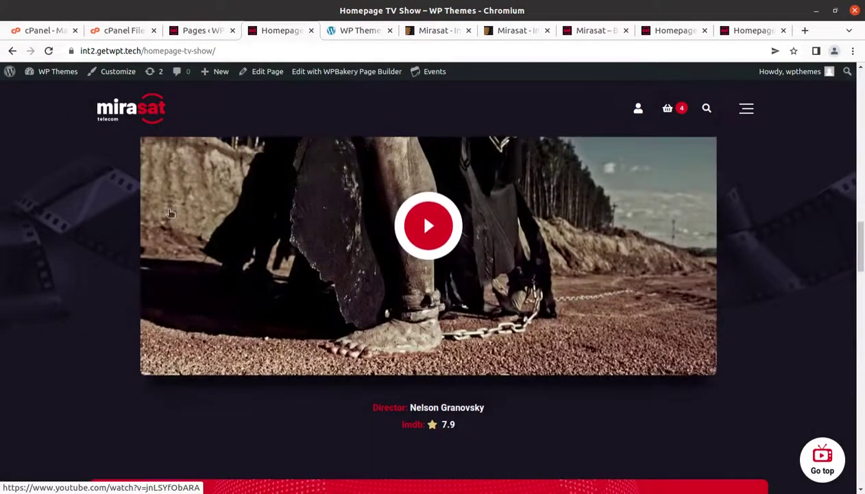
pyautogui.scroll(-4, 170, 215)
pyautogui.scroll(-8, 170, 219)
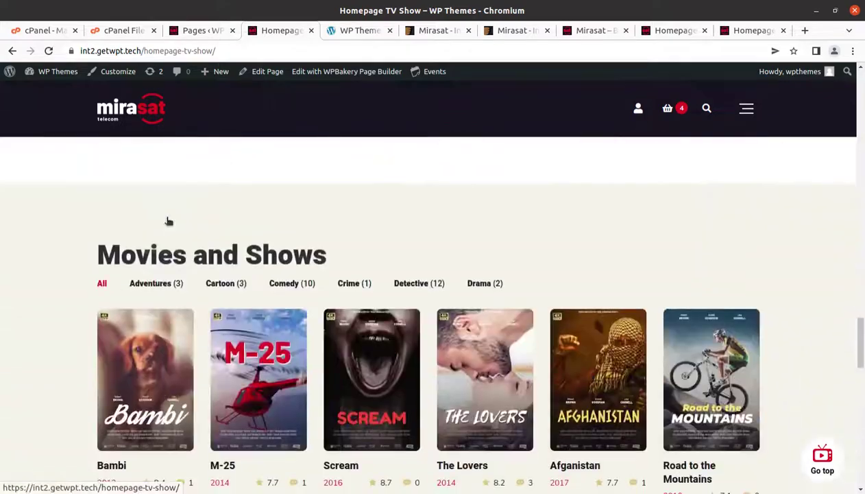
# Step: Look over the Movies and Shows section and the sections above it, returning to the header slider of the TV Show homepage
pyautogui.scroll(3, 168, 221)
pyautogui.scroll(2, 166, 218)
pyautogui.scroll(-8, 164, 218)
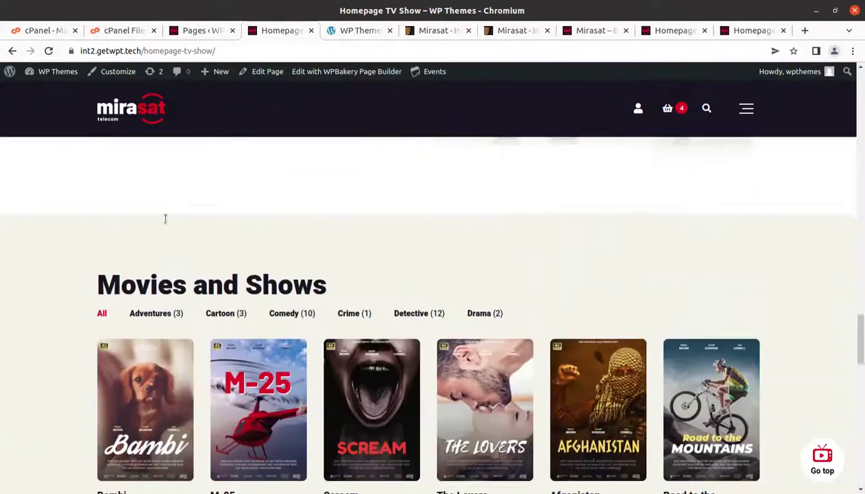
pyautogui.scroll(-3, 167, 223)
pyautogui.scroll(12, 166, 223)
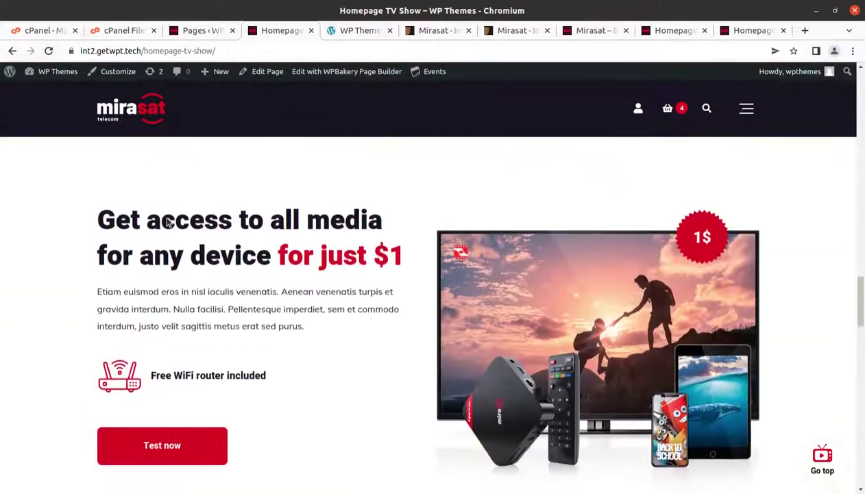
pyautogui.scroll(15, 167, 222)
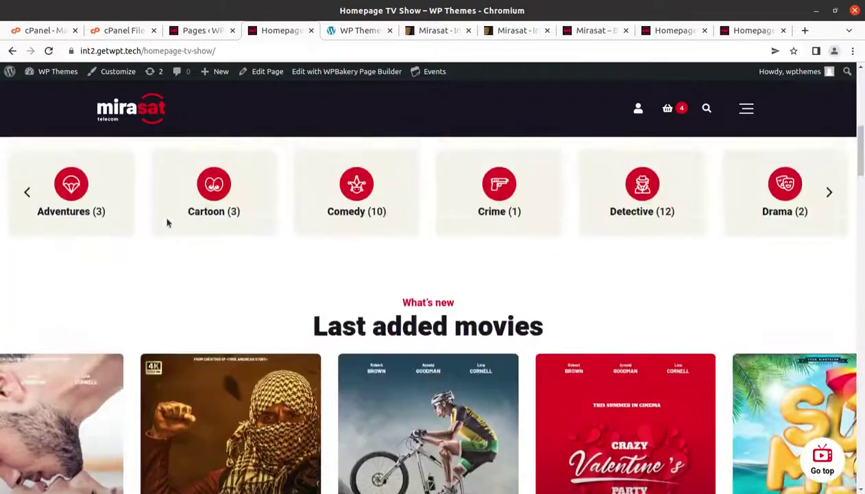
pyautogui.scroll(4, 167, 222)
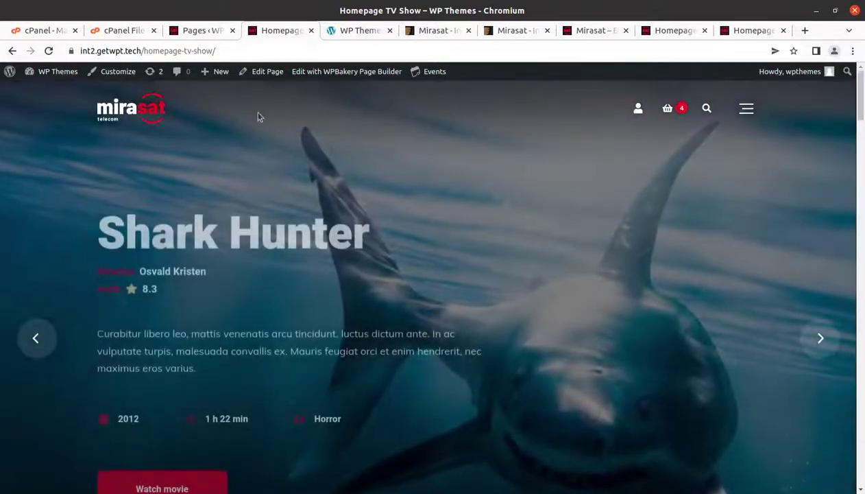
# Step: Open the Homepage Internet demo page from the site navigation and examine it down to the Choose your plan section
pyautogui.click(745, 109)
pyautogui.click(821, 103)
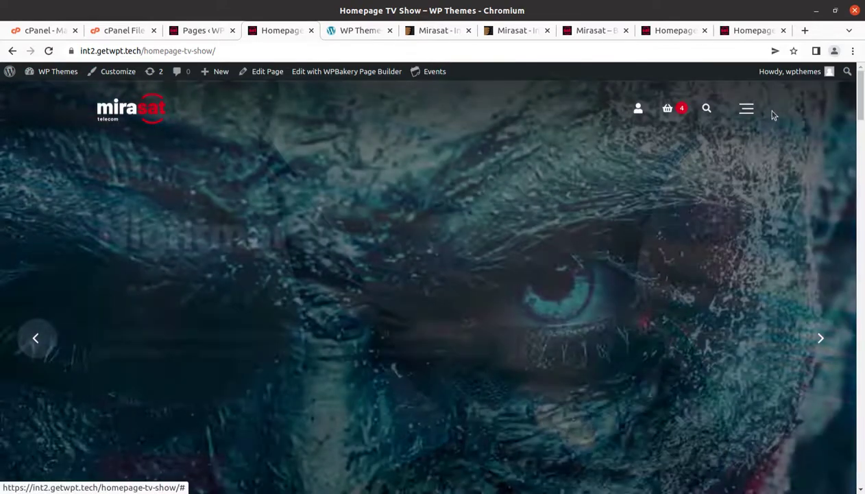
pyautogui.click(748, 110)
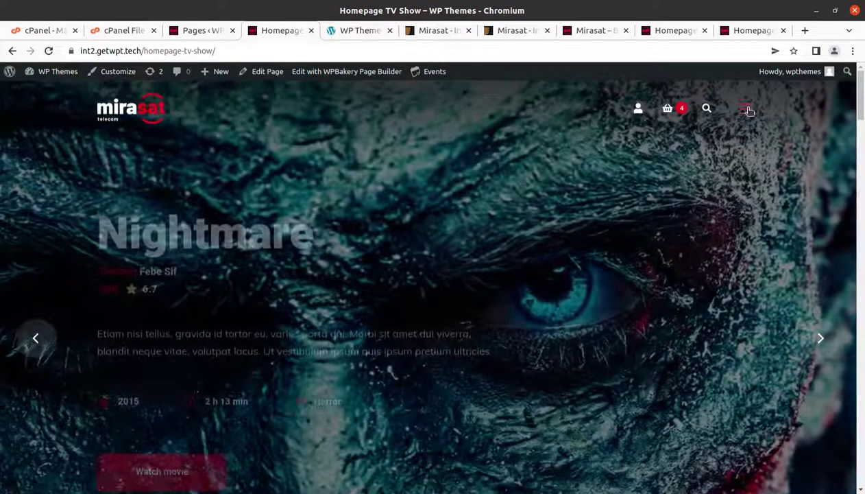
pyautogui.click(634, 150)
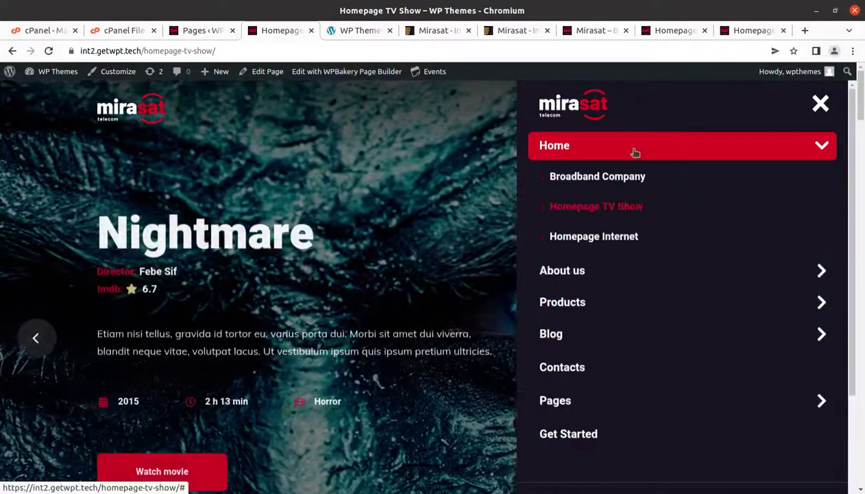
pyautogui.click(598, 241)
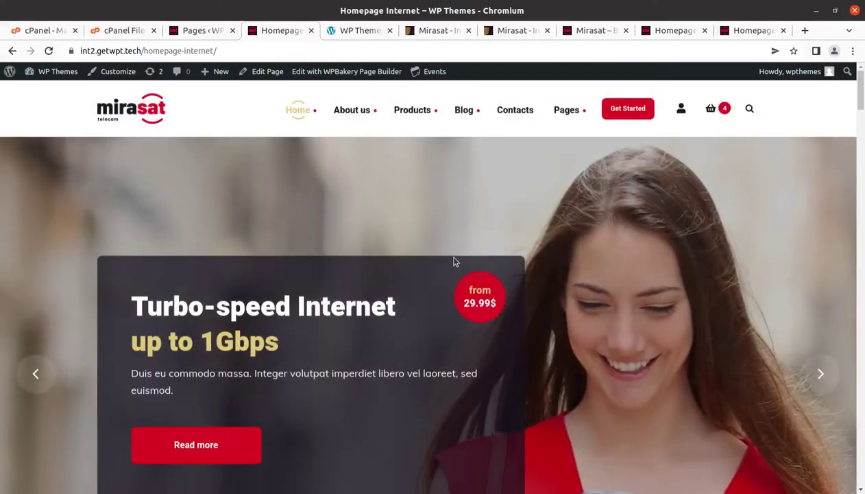
pyautogui.scroll(-5, 454, 260)
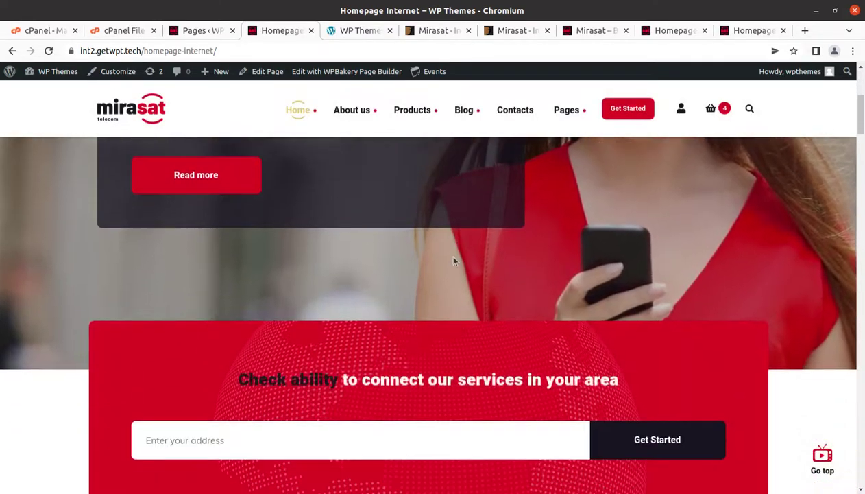
pyautogui.scroll(-5, 454, 265)
pyautogui.scroll(-13, 453, 268)
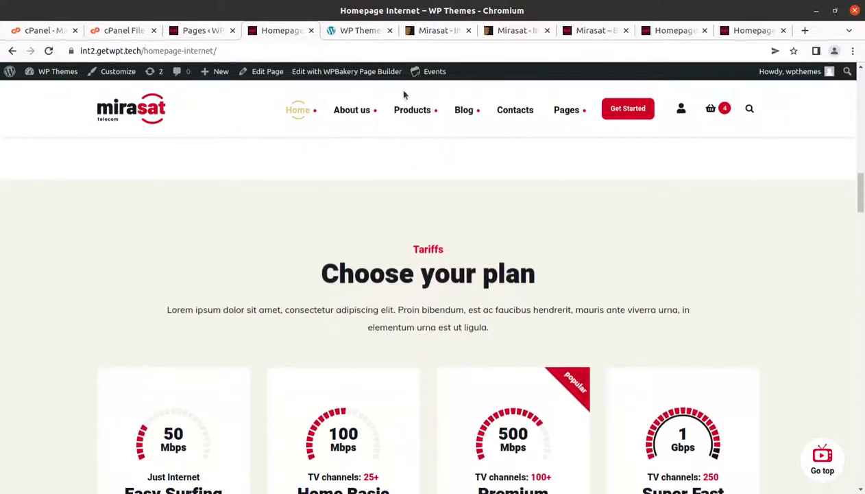
# Step: Open the Testimonials page under About us and examine its review form and client testimonials
pyautogui.moveTo(364, 111)
pyautogui.click(336, 145)
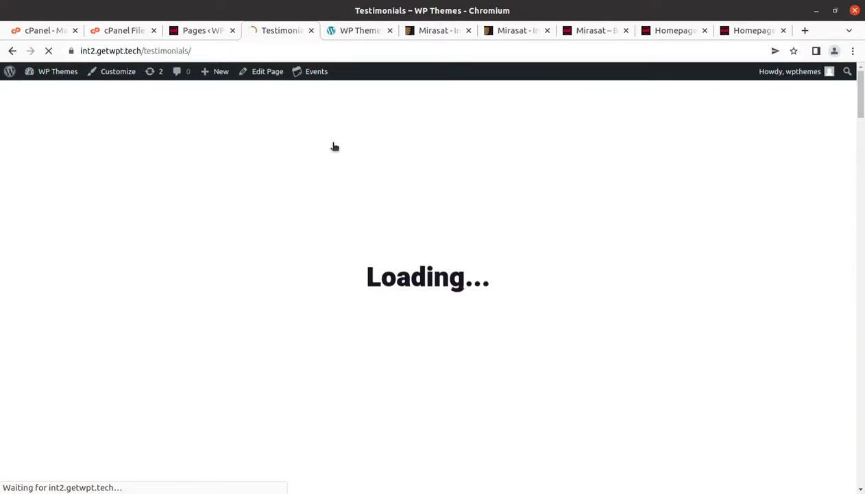
pyautogui.scroll(-10, 377, 180)
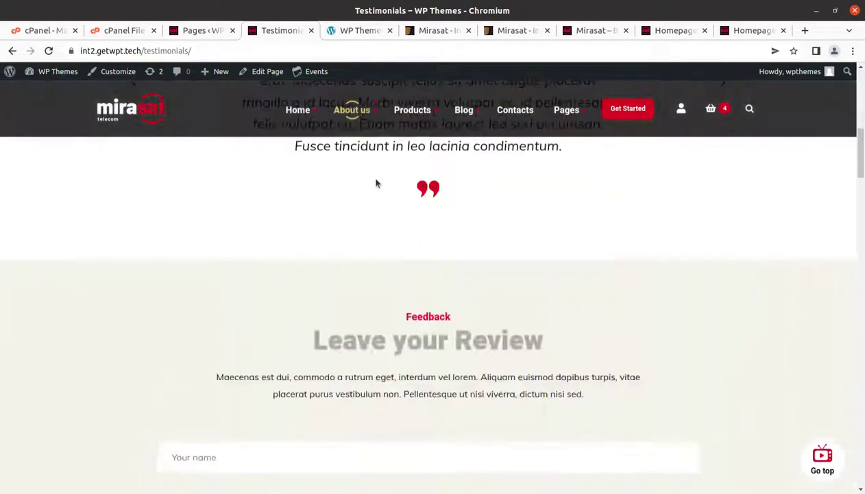
pyautogui.scroll(-5, 376, 183)
pyautogui.scroll(6, 377, 183)
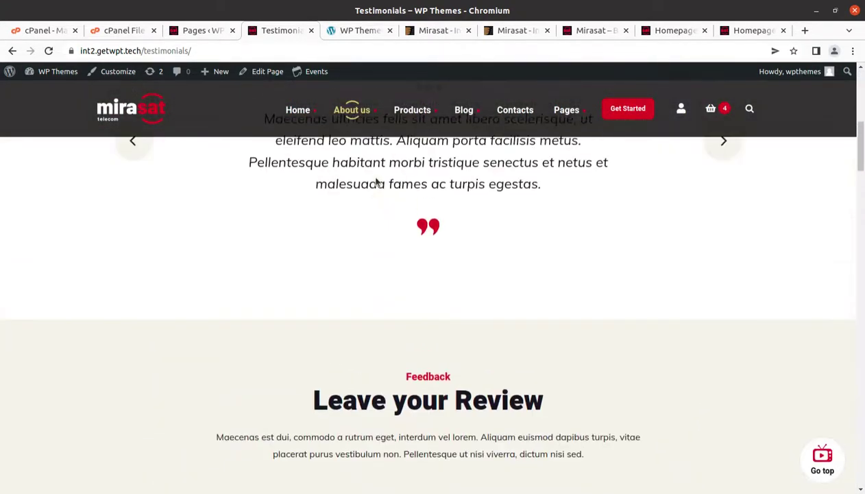
pyautogui.scroll(-8, 376, 181)
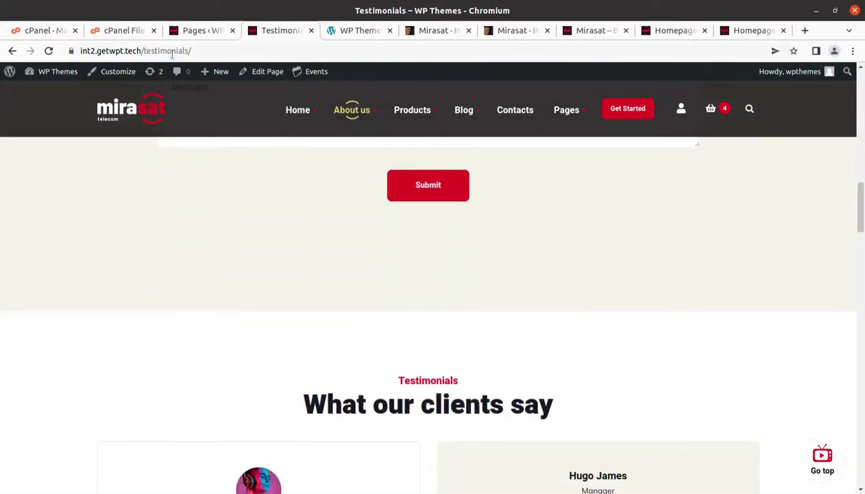
pyautogui.scroll(2, 100, 183)
# Step: Start the WooCommerce database update from the WordPress dashboard and dismiss the geolocation notice
pyautogui.moveTo(52, 72)
pyautogui.click(48, 94)
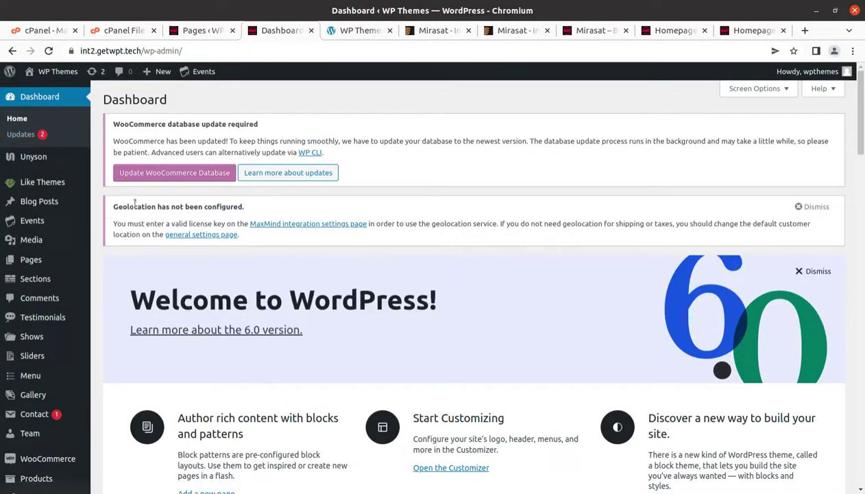
pyautogui.click(139, 178)
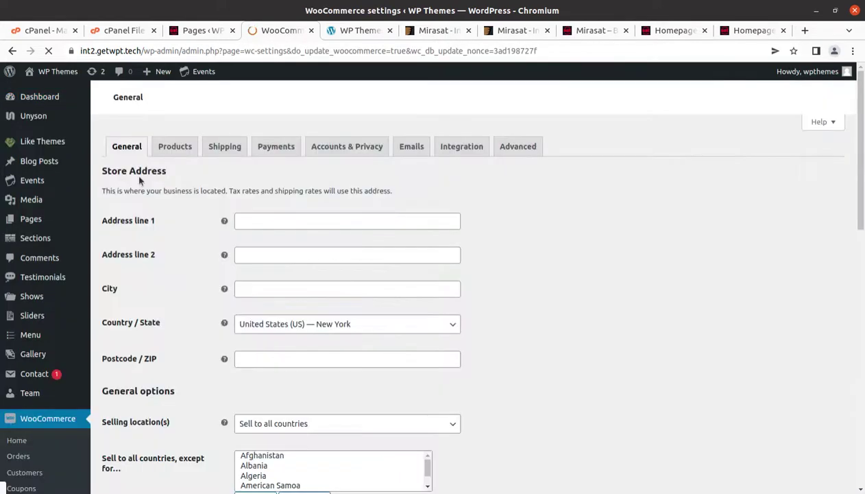
pyautogui.moveTo(27, 103)
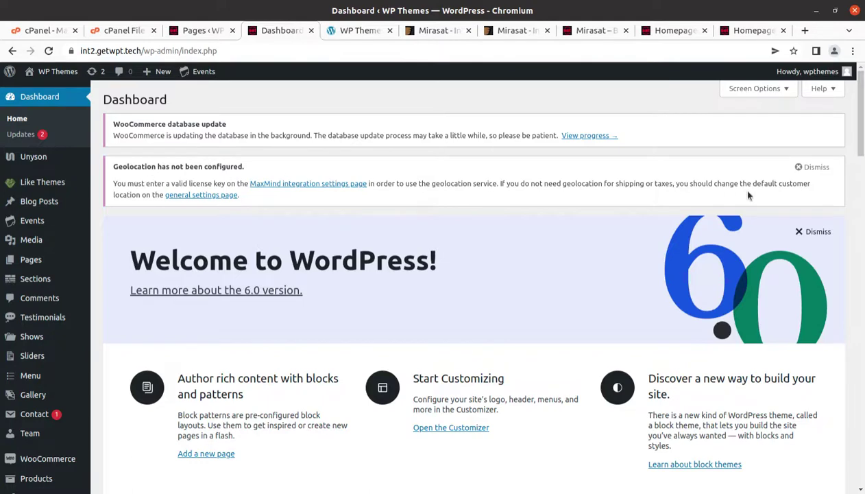
pyautogui.click(811, 168)
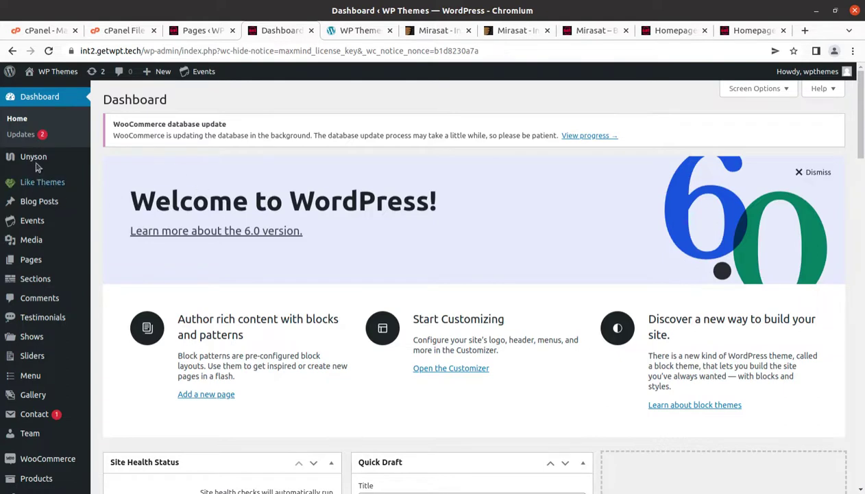
# Step: Open the Mirasat theme settings and review the general options, keeping Theme Loader as the page loader
pyautogui.moveTo(28, 183)
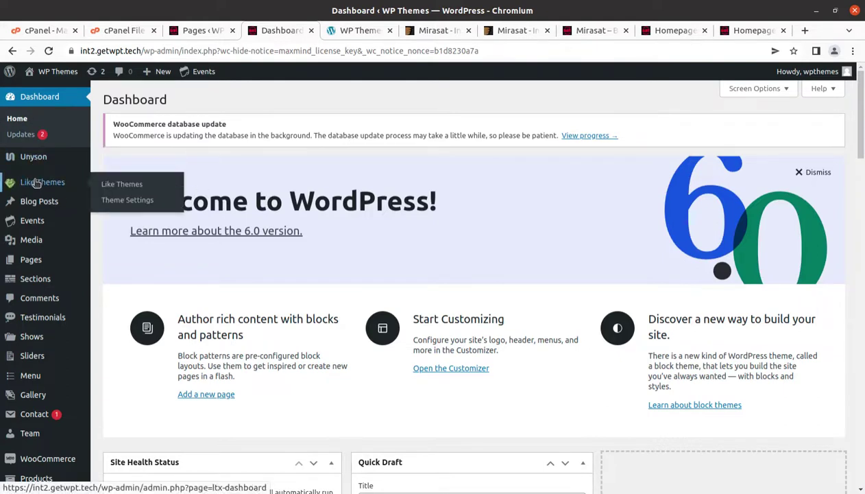
pyautogui.click(114, 203)
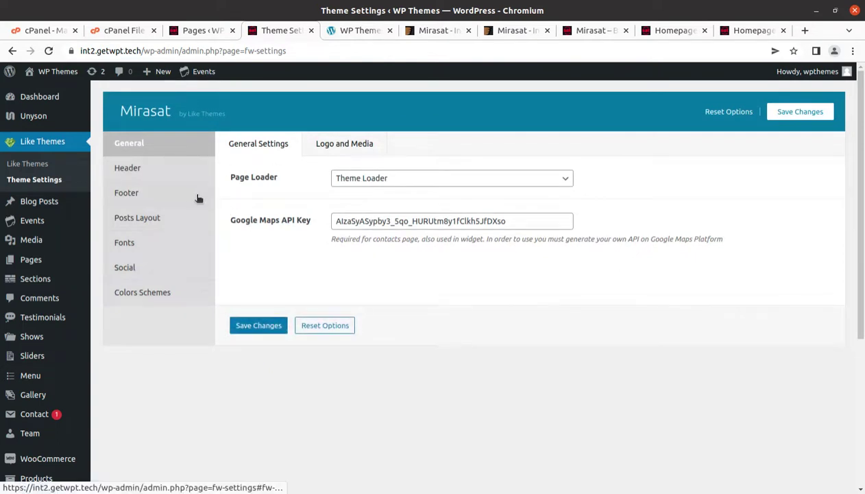
pyautogui.click(345, 144)
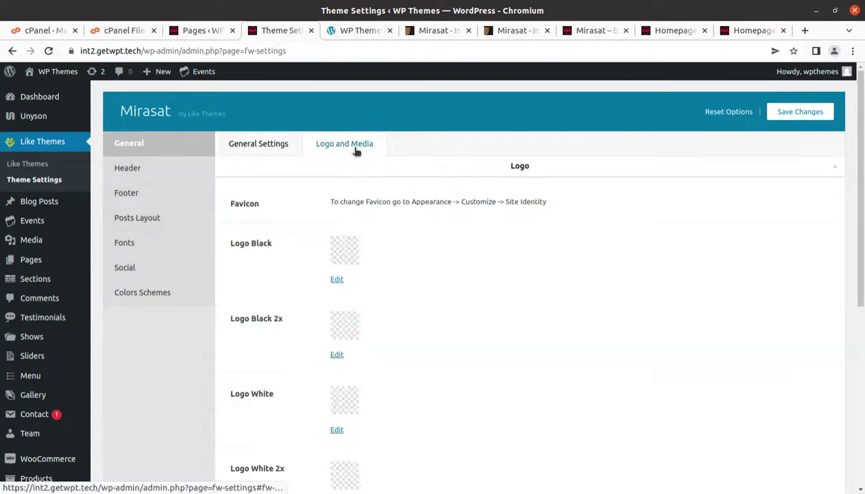
pyautogui.click(260, 148)
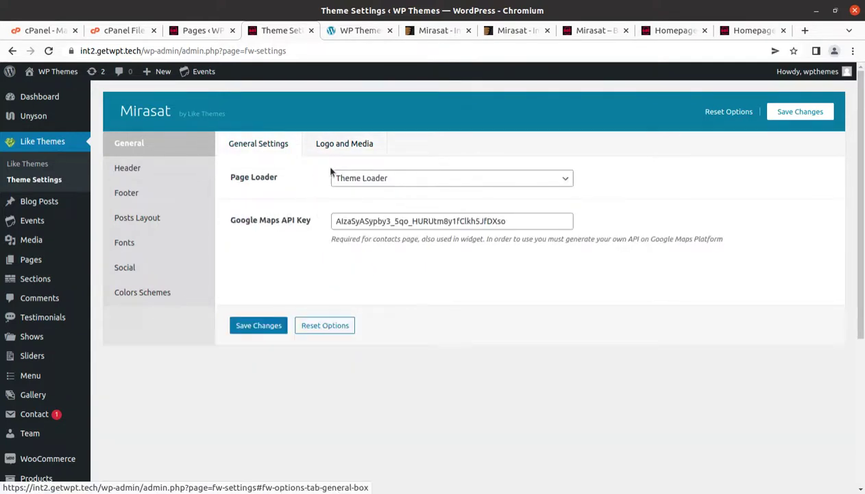
pyautogui.click(387, 180)
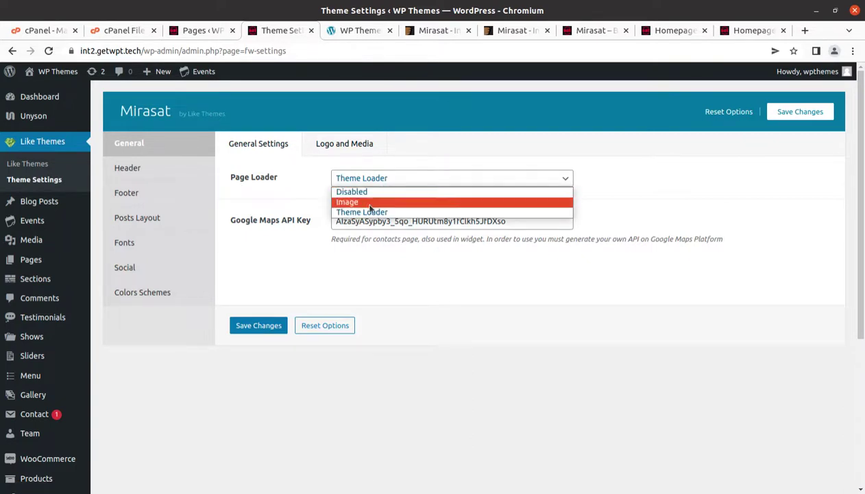
pyautogui.click(428, 214)
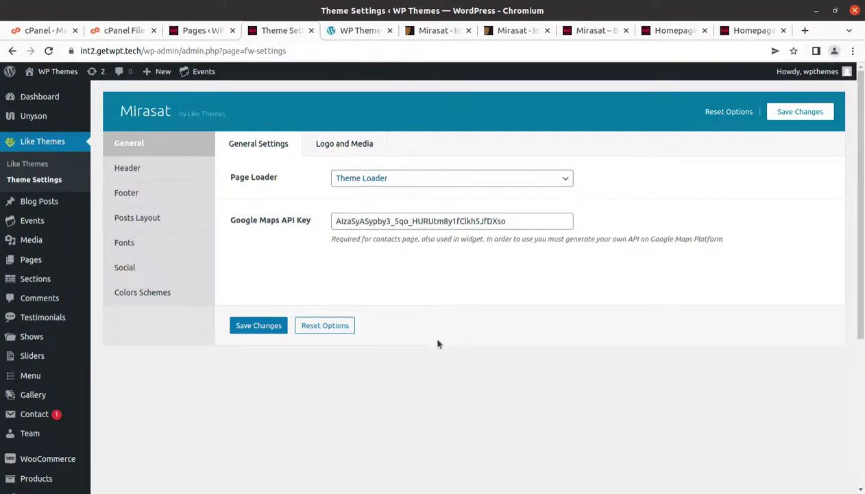
# Step: Examine the logo images and other entries in the Logo and Media settings
pyautogui.click(325, 149)
pyautogui.scroll(-5, 335, 274)
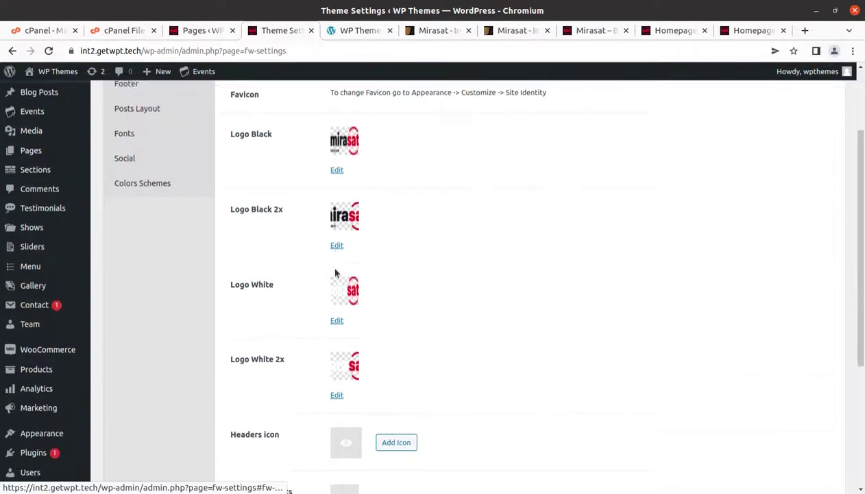
pyautogui.scroll(-3, 335, 274)
pyautogui.scroll(8, 335, 274)
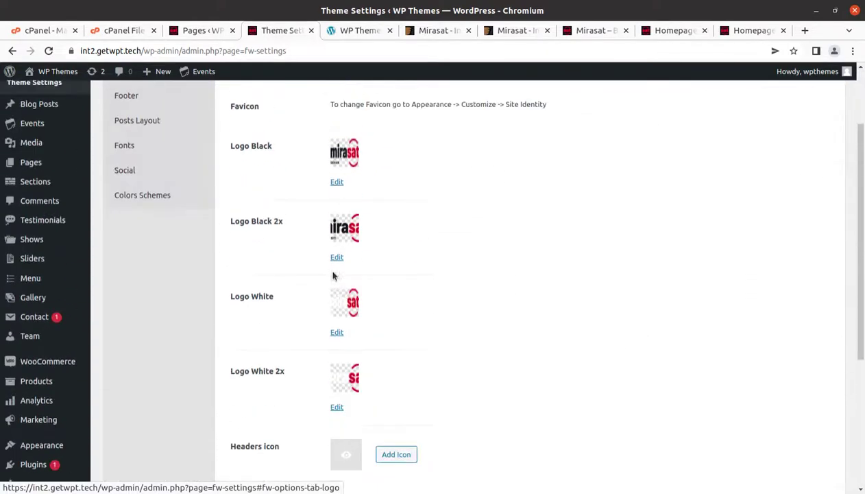
# Step: Review the theme's header settings for the navbar, topbar, icons and elements, and Page Header H1
pyautogui.click(128, 168)
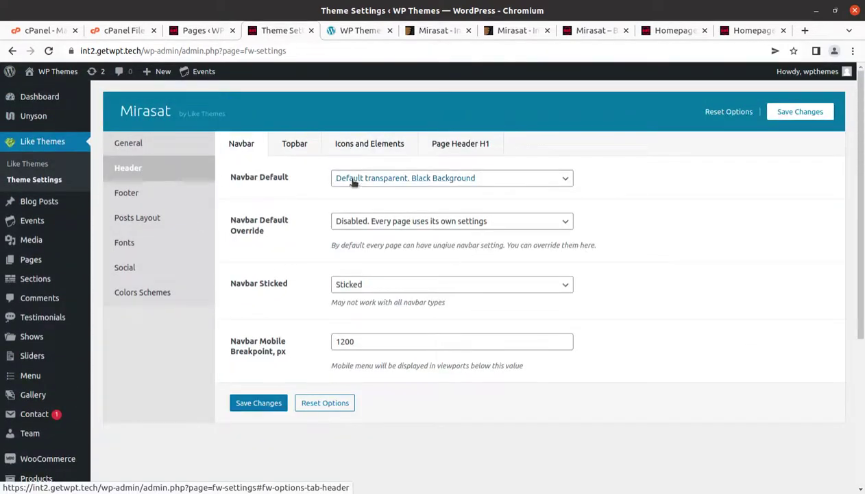
pyautogui.click(294, 146)
pyautogui.click(349, 147)
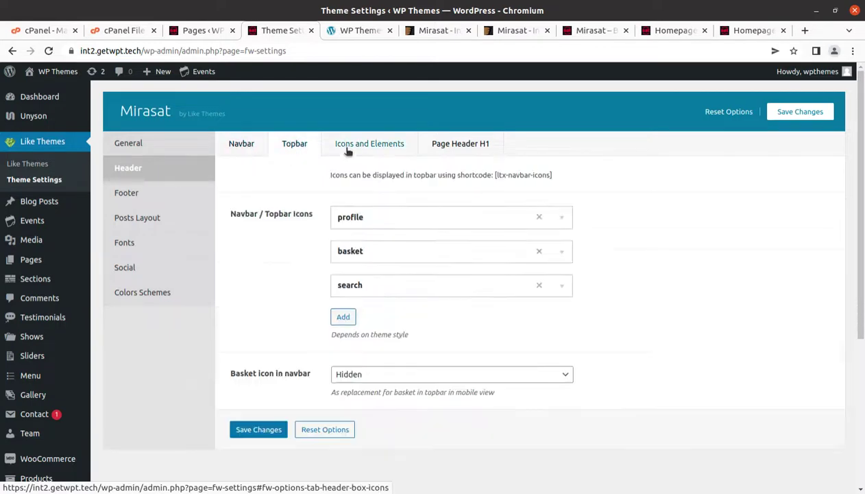
pyautogui.click(440, 146)
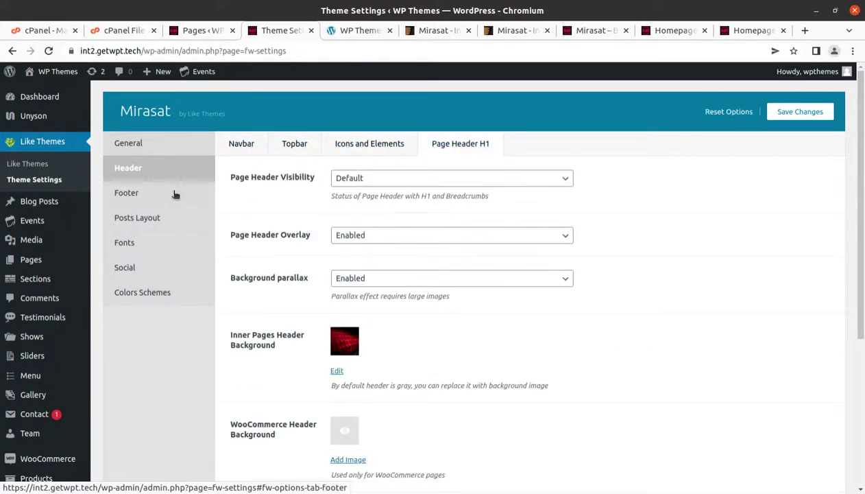
# Step: Review the theme's footer settings for widgets, Subscribe and Other, Go Top and Copyrights
pyautogui.click(134, 196)
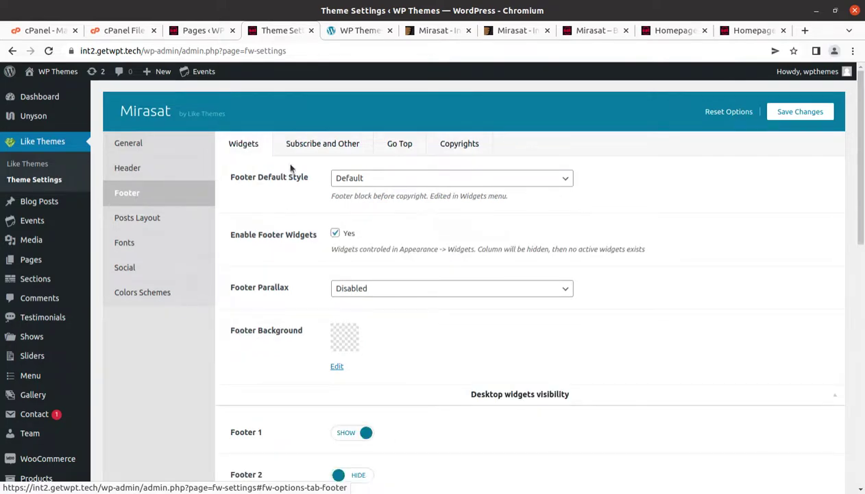
pyautogui.scroll(-7, 340, 196)
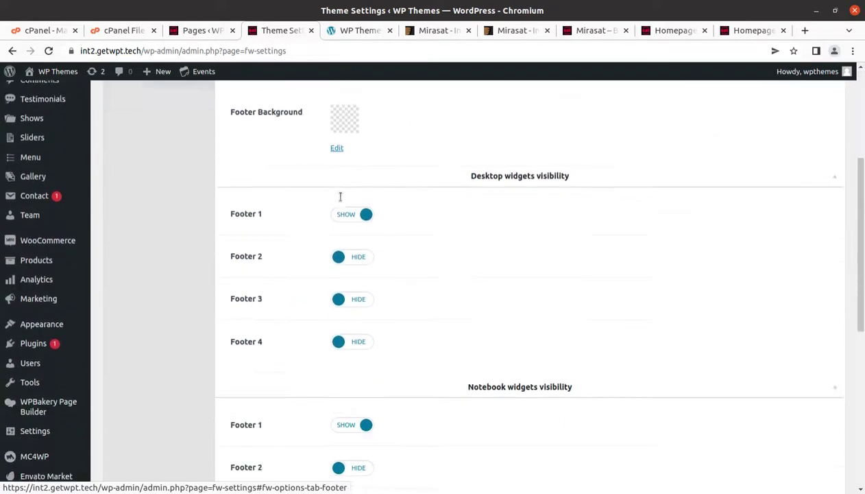
pyautogui.scroll(-2, 335, 194)
pyautogui.scroll(9, 336, 194)
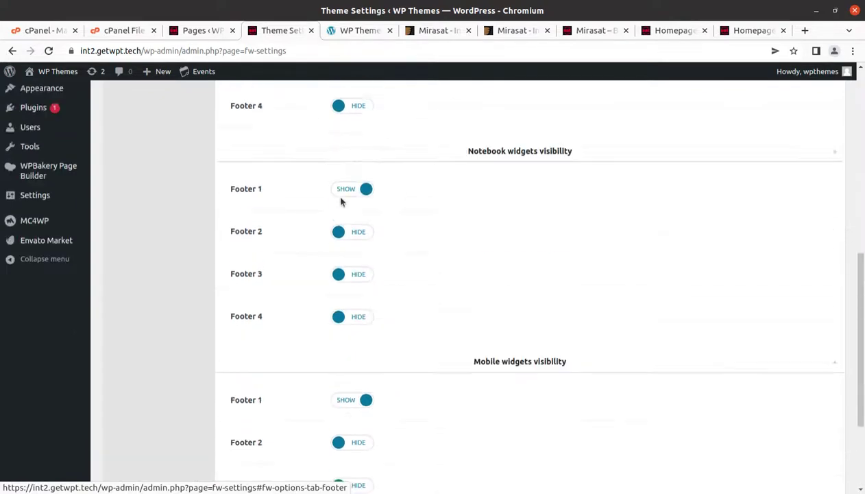
pyautogui.click(301, 146)
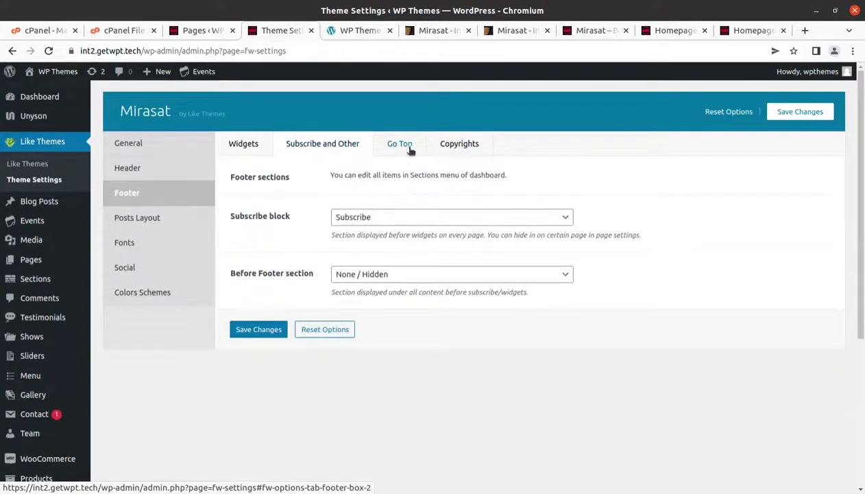
pyautogui.click(404, 147)
pyautogui.click(456, 145)
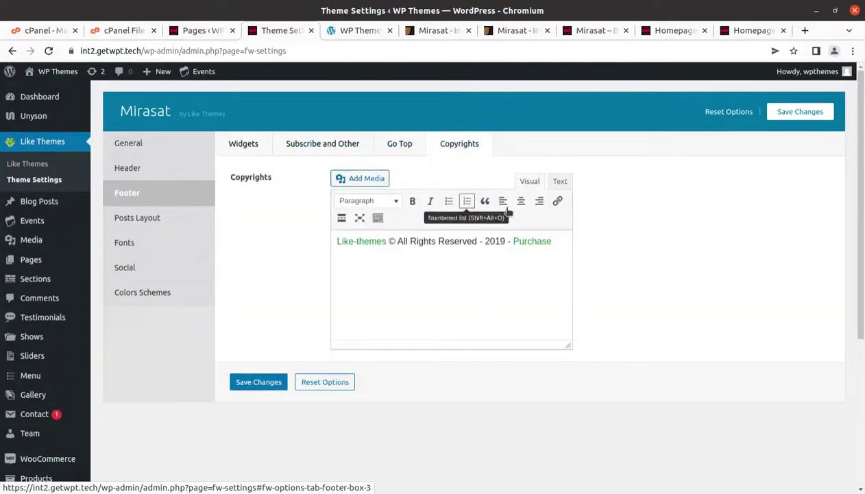
# Step: Look through the theme's Posts Layout, Fonts, Social and Colors Schemes settings
pyautogui.click(139, 218)
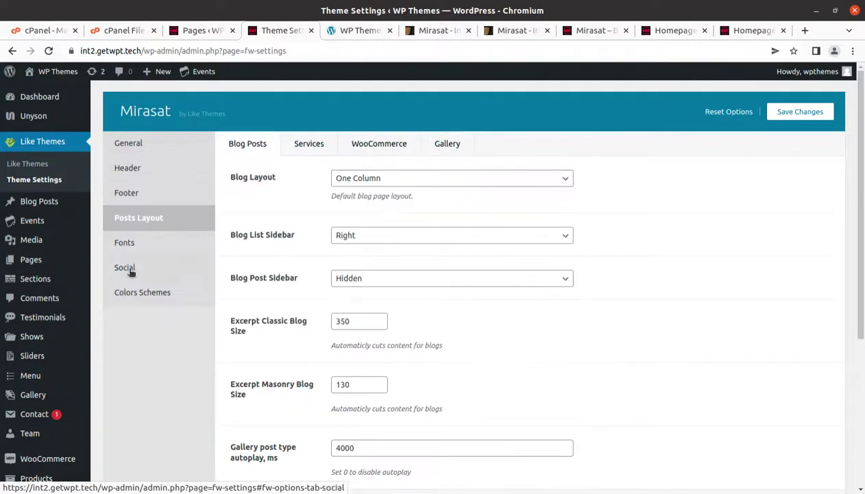
pyautogui.click(136, 245)
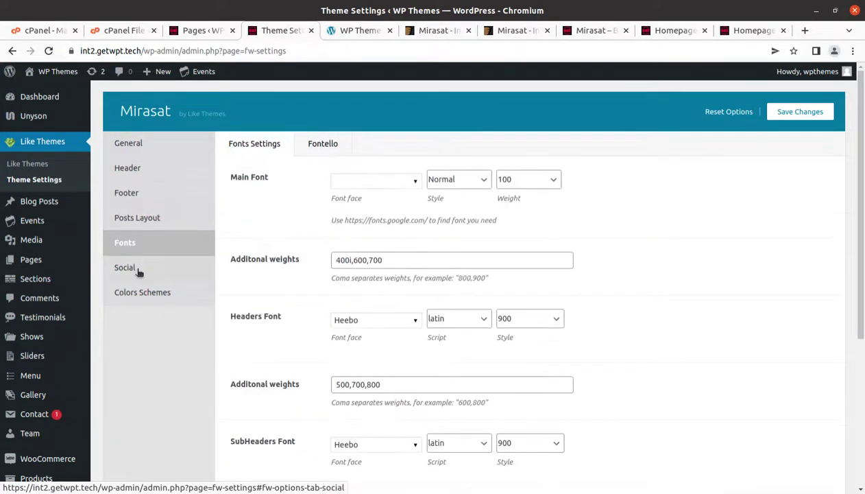
pyautogui.scroll(-3, 426, 167)
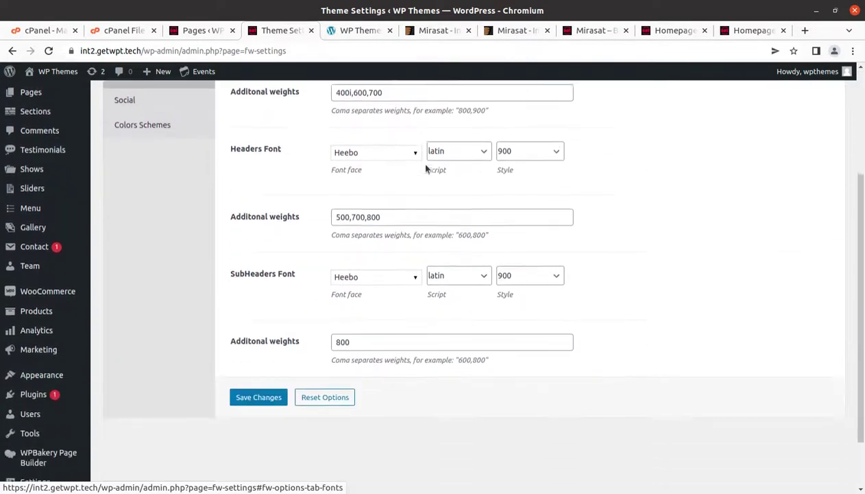
pyautogui.scroll(4, 427, 166)
pyautogui.click(152, 268)
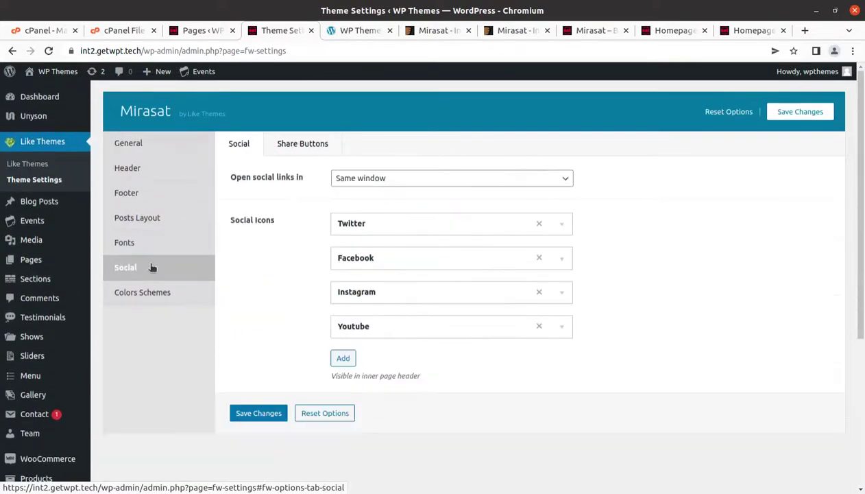
pyautogui.click(165, 295)
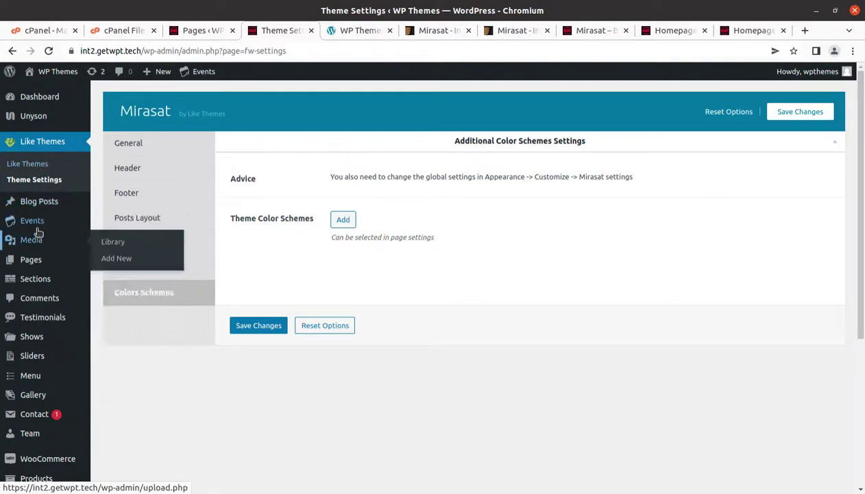
# Step: Open the list of events, view the Stockholm, Sweden event page on the site and return to the list
pyautogui.moveTo(35, 225)
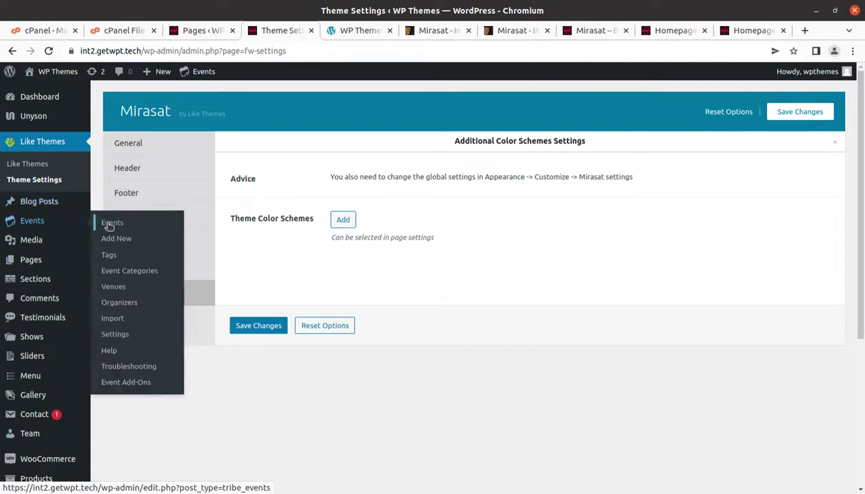
pyautogui.click(111, 223)
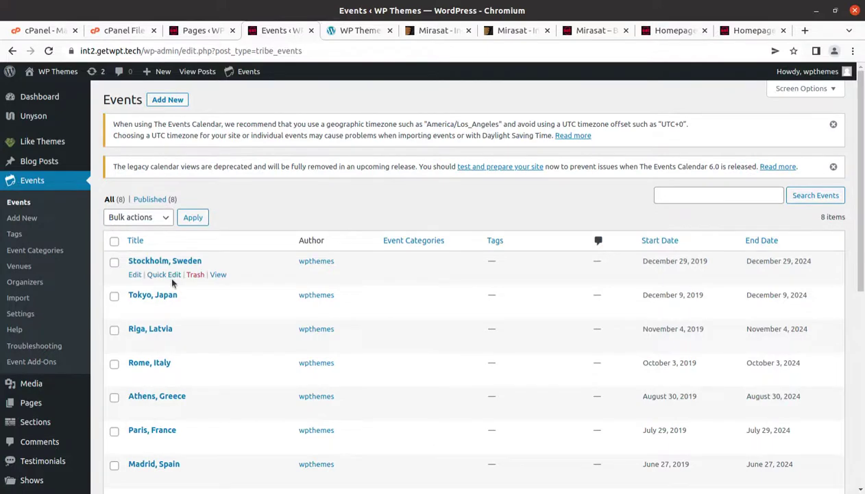
pyautogui.click(218, 276)
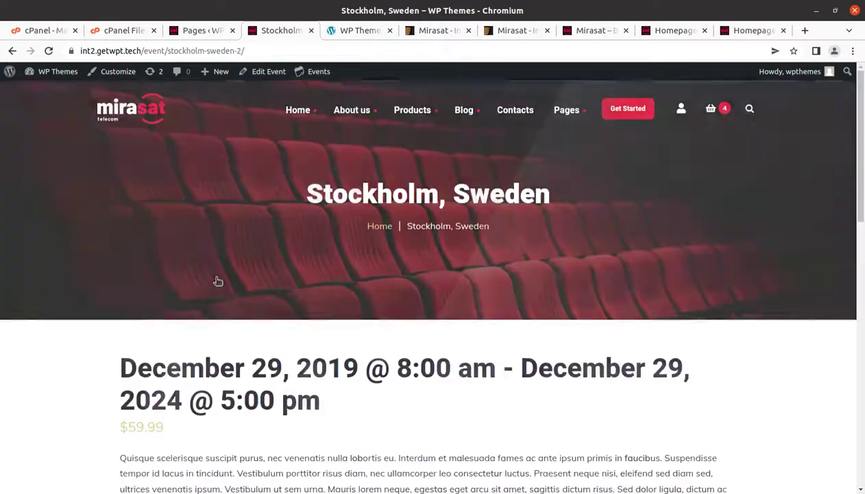
pyautogui.scroll(-8, 218, 281)
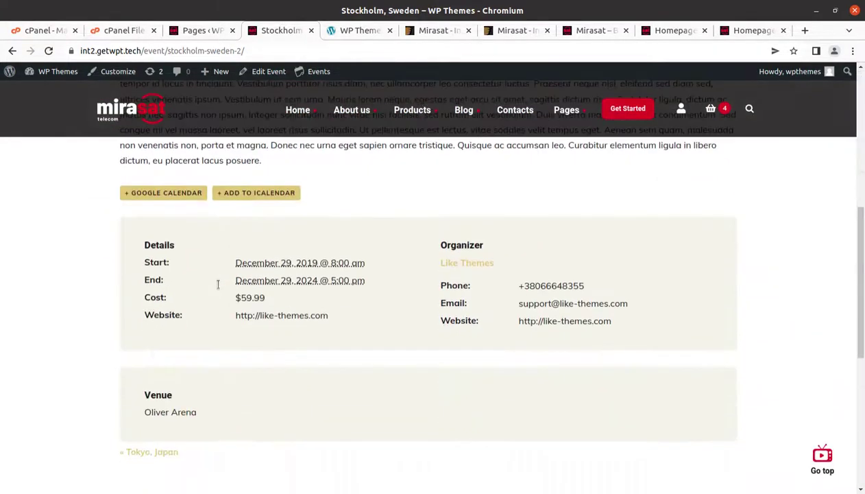
pyautogui.scroll(10, 218, 283)
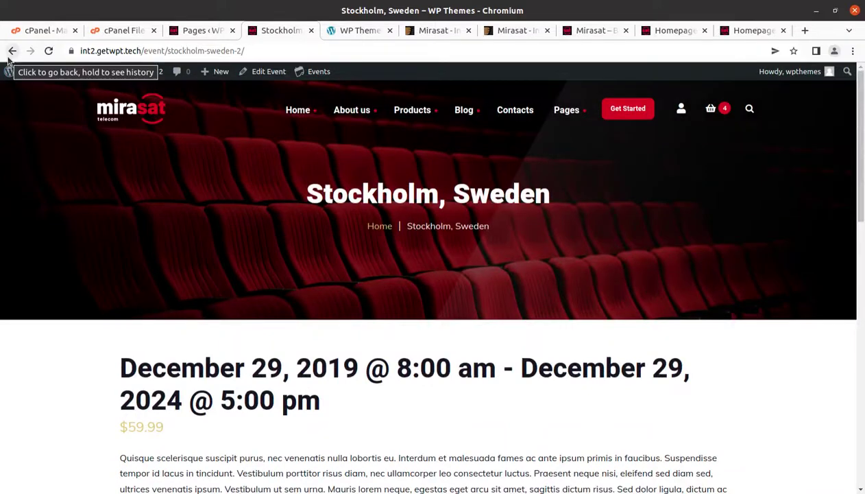
pyautogui.click(9, 54)
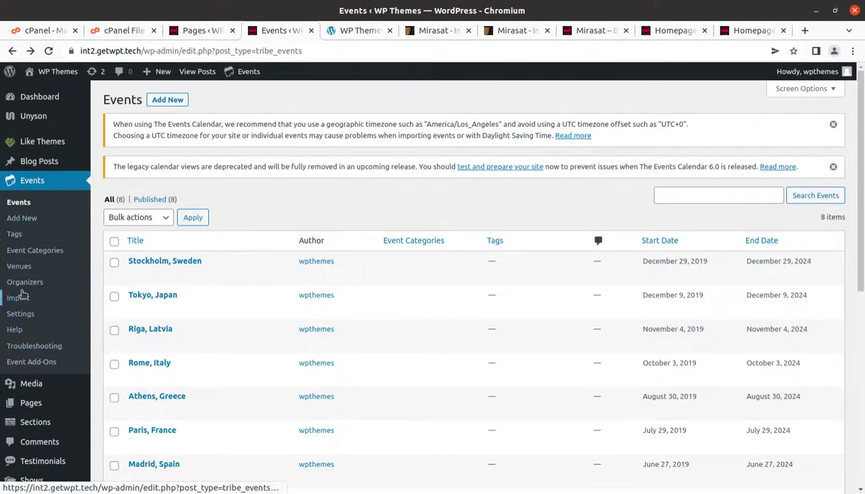
# Step: Open the list of all sections, view the Subscribe section on the site and close that page
pyautogui.scroll(-1, 42, 333)
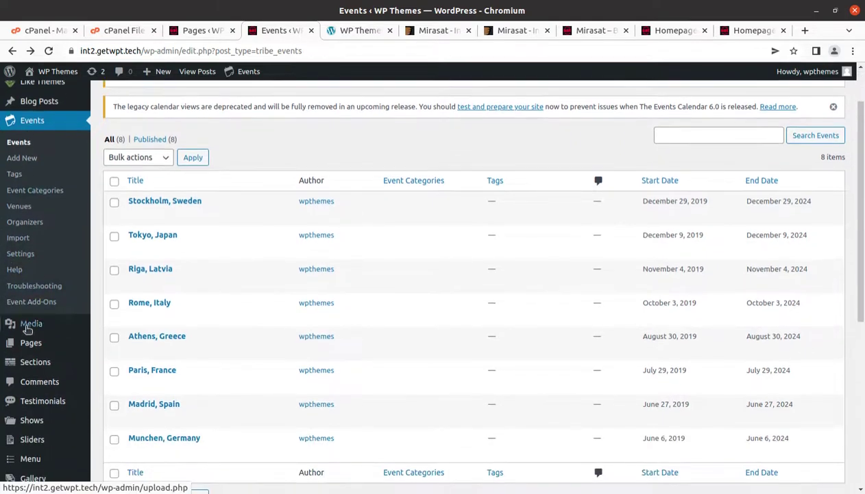
pyautogui.scroll(-1, 38, 324)
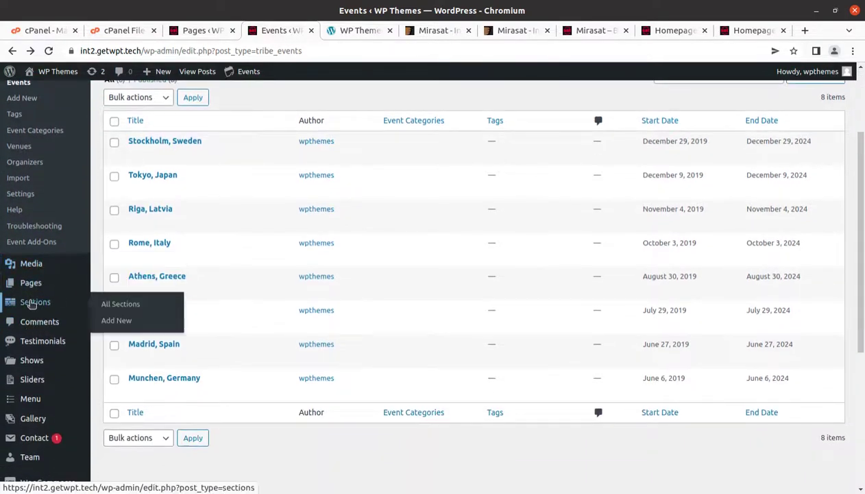
pyautogui.moveTo(33, 311)
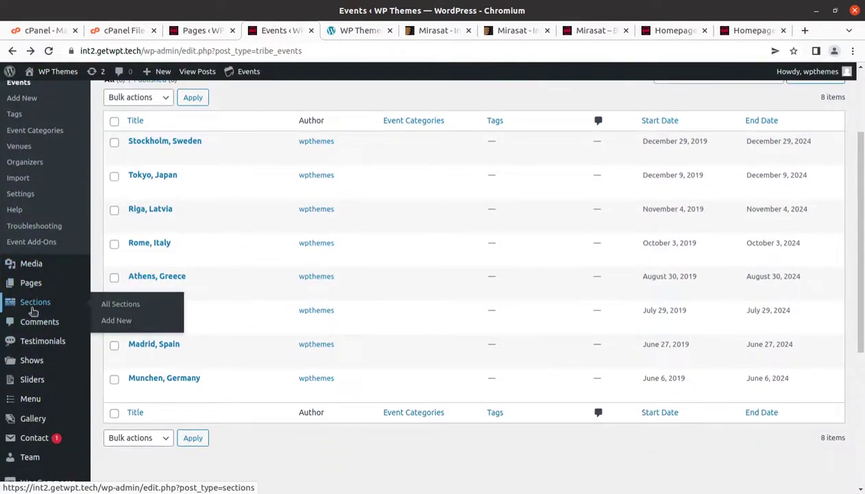
pyautogui.click(114, 310)
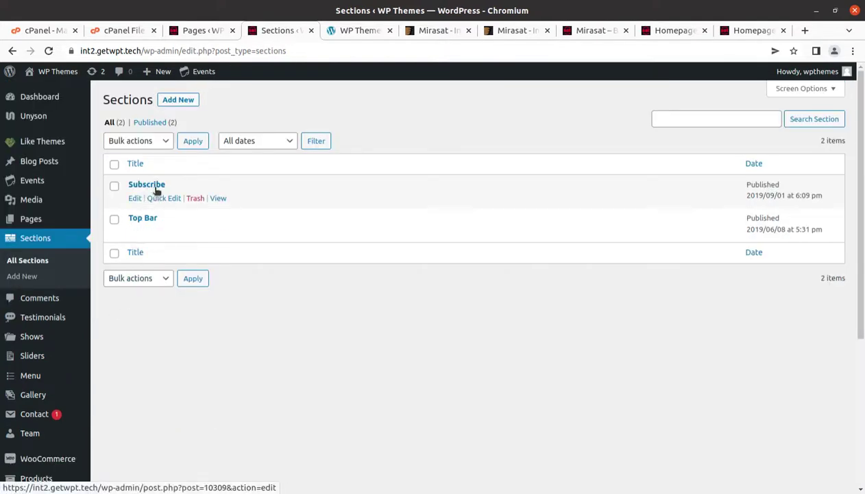
pyautogui.click(218, 198)
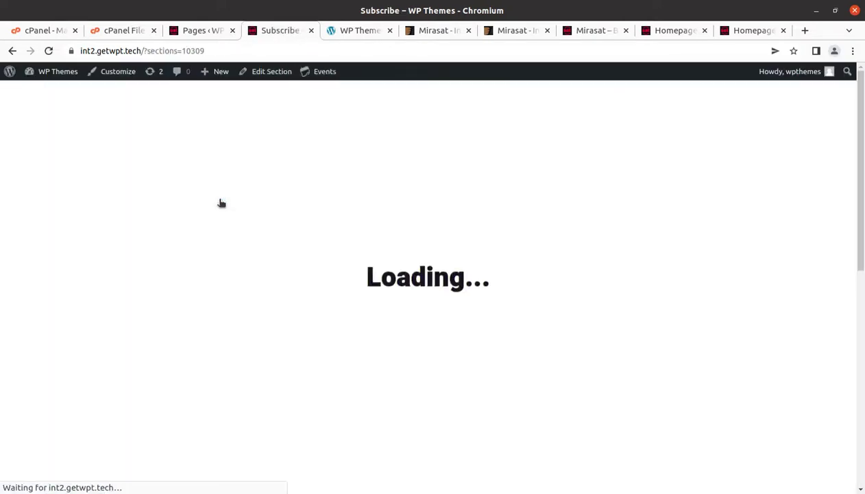
pyautogui.scroll(-5, 353, 296)
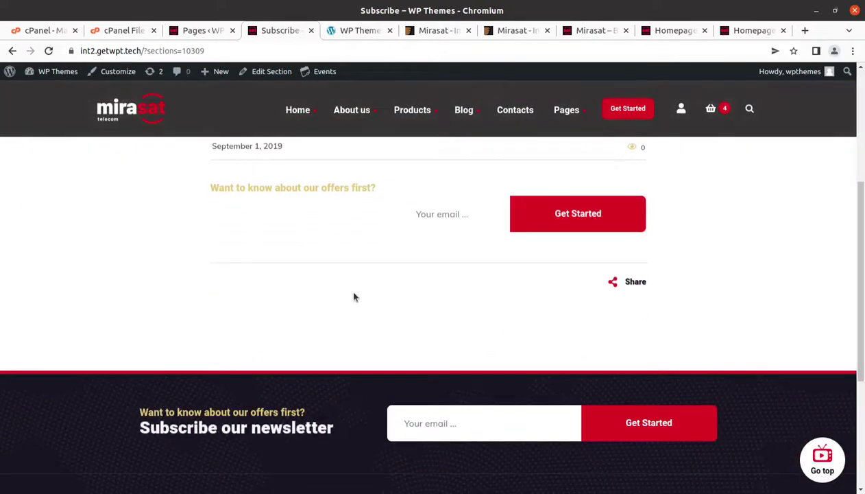
pyautogui.scroll(3, 354, 296)
pyautogui.click(312, 31)
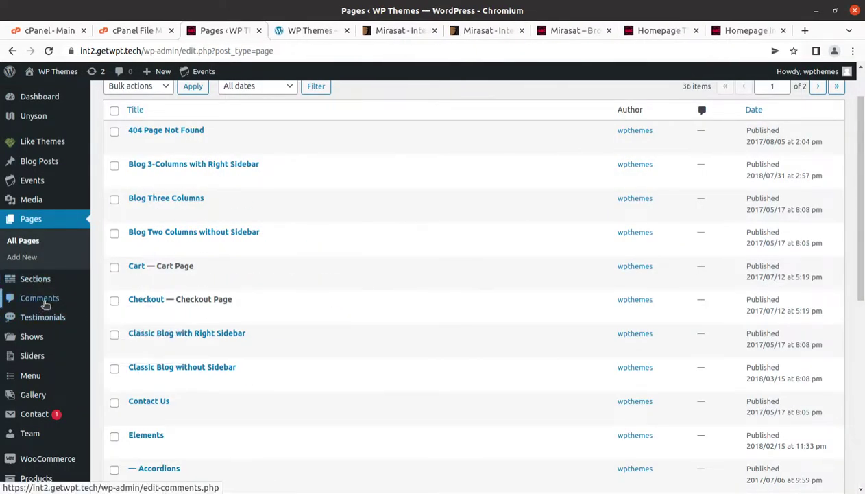
# Step: Open the list of all testimonials, view the first testimonial's page on the site and close it
pyautogui.moveTo(77, 318)
pyautogui.click(125, 325)
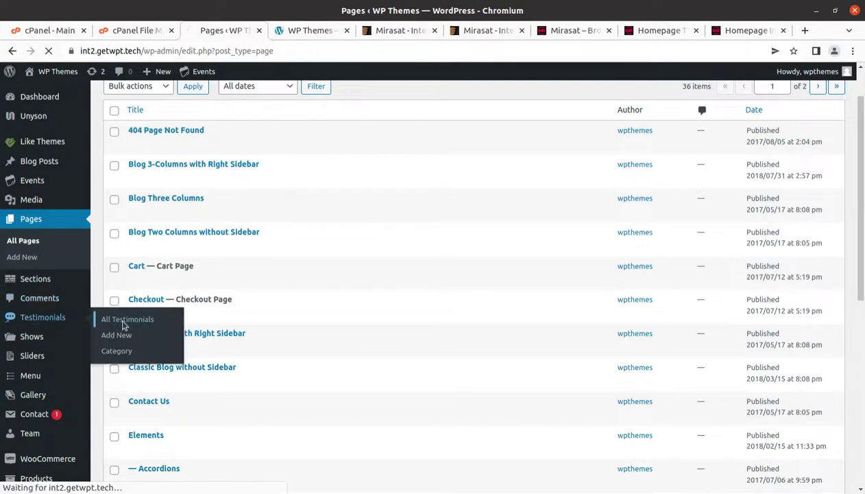
pyautogui.scroll(-3, 199, 298)
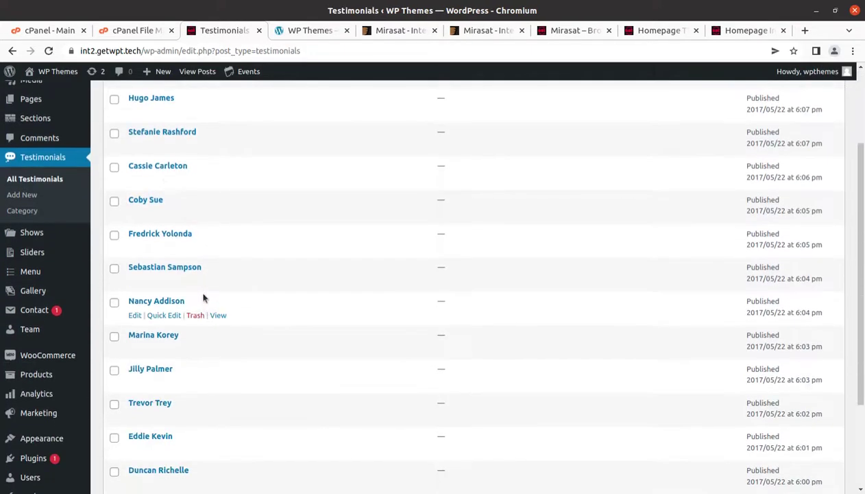
pyautogui.scroll(3, 203, 297)
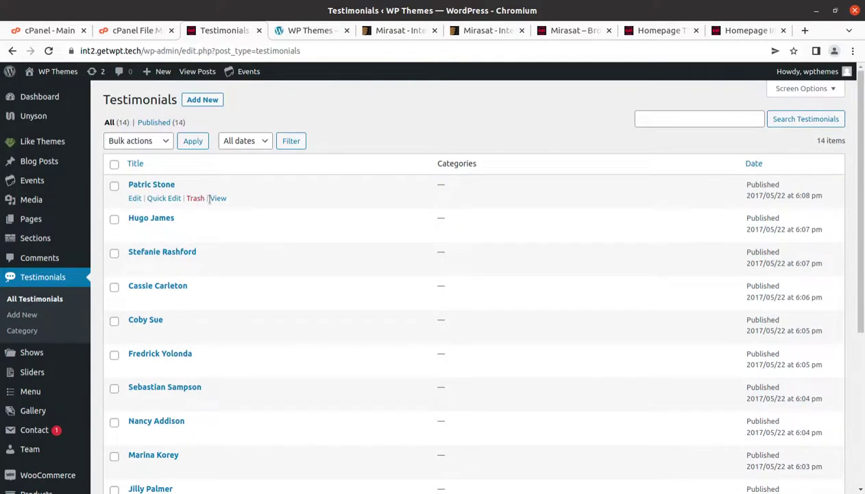
pyautogui.click(218, 198)
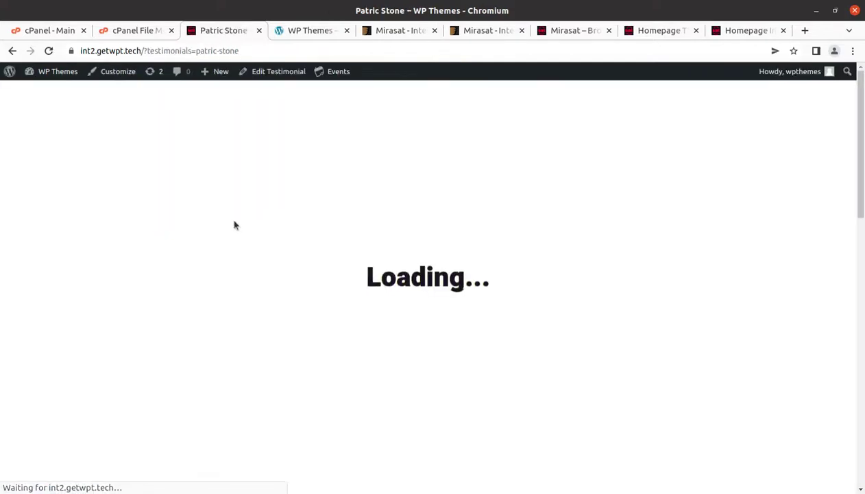
pyautogui.scroll(-10, 243, 303)
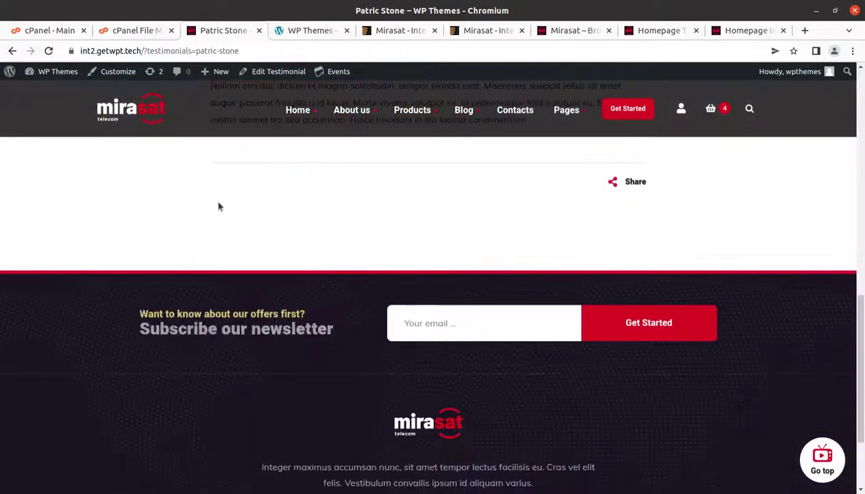
pyautogui.click(259, 31)
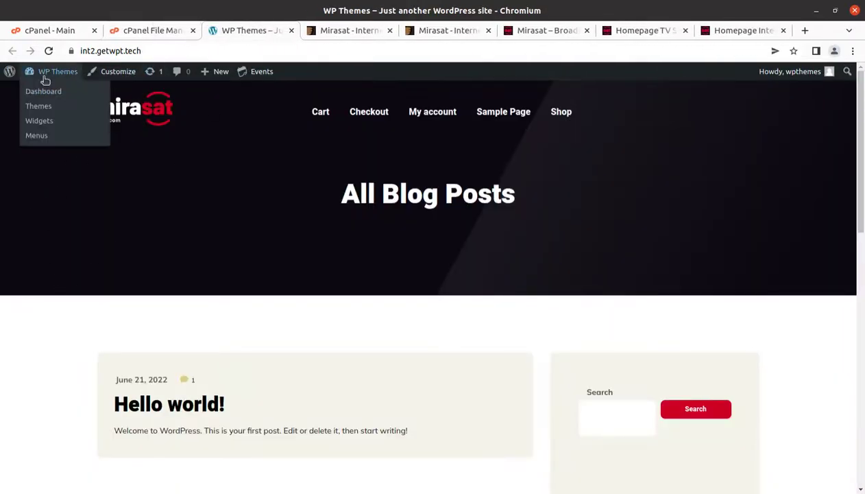
# Step: From the dashboard, open the list of all shows, open the Bambi show for editing and examine its public page
pyautogui.click(43, 91)
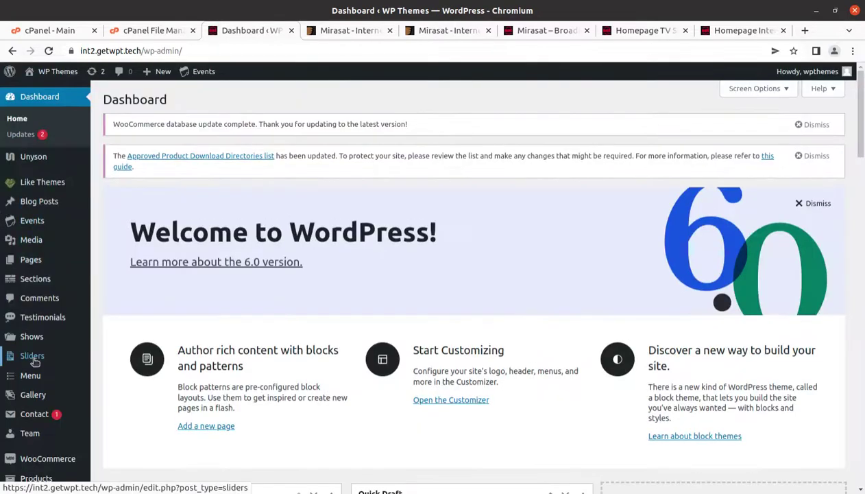
pyautogui.moveTo(42, 339)
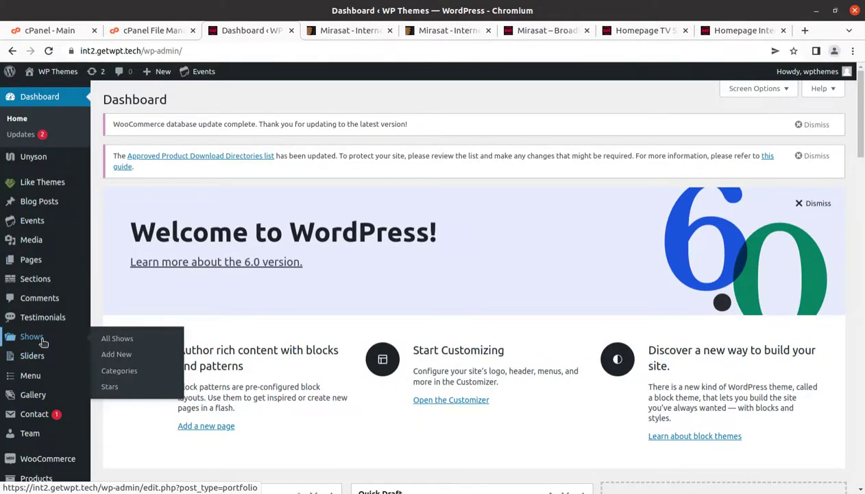
pyautogui.click(117, 339)
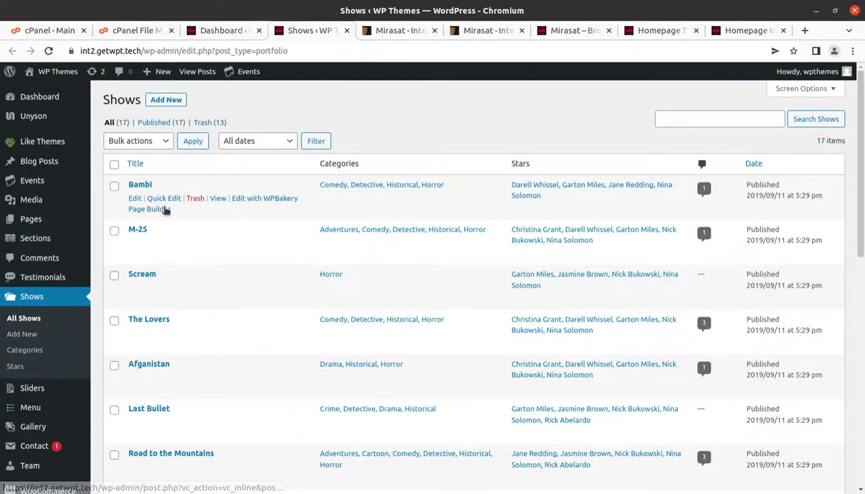
pyautogui.click(135, 189)
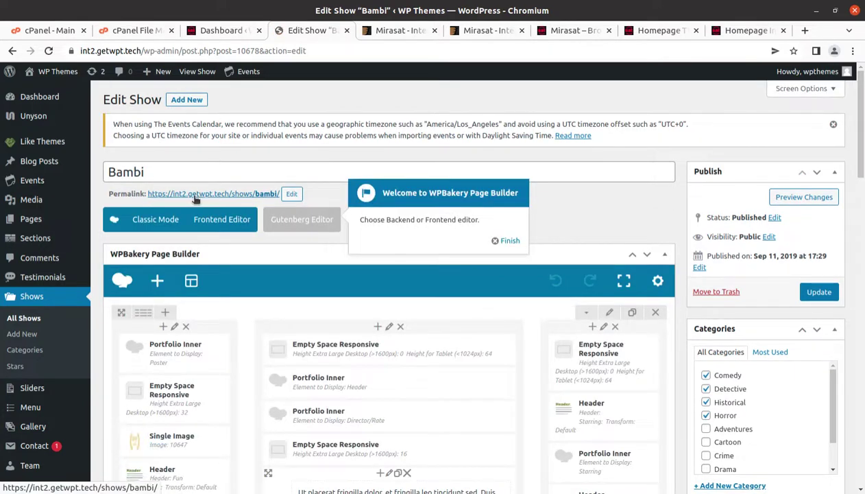
pyautogui.click(195, 194)
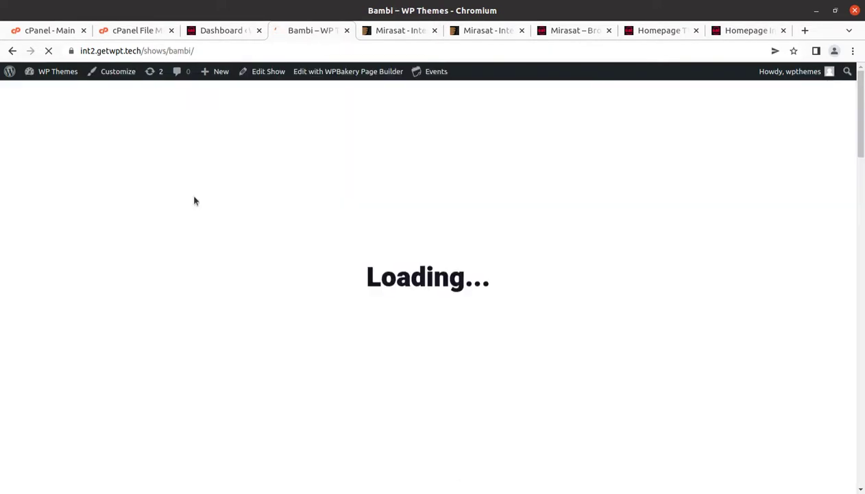
pyautogui.scroll(-10, 316, 299)
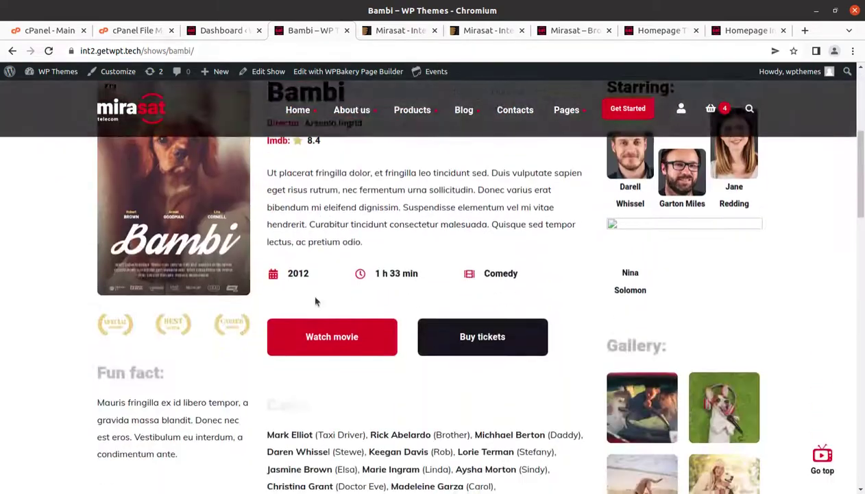
# Step: Look through the Bambi show's public page, return to its editor and reopen the list of all shows
pyautogui.scroll(-5, 316, 300)
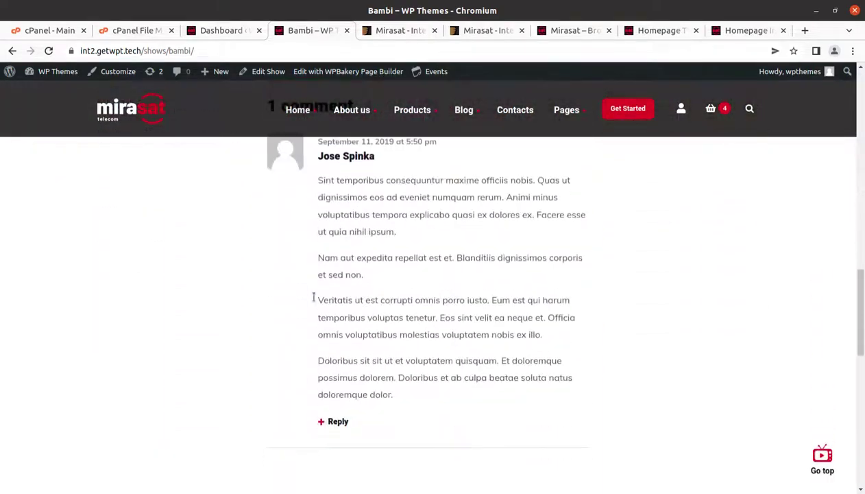
pyautogui.scroll(7, 316, 300)
pyautogui.scroll(8, 316, 300)
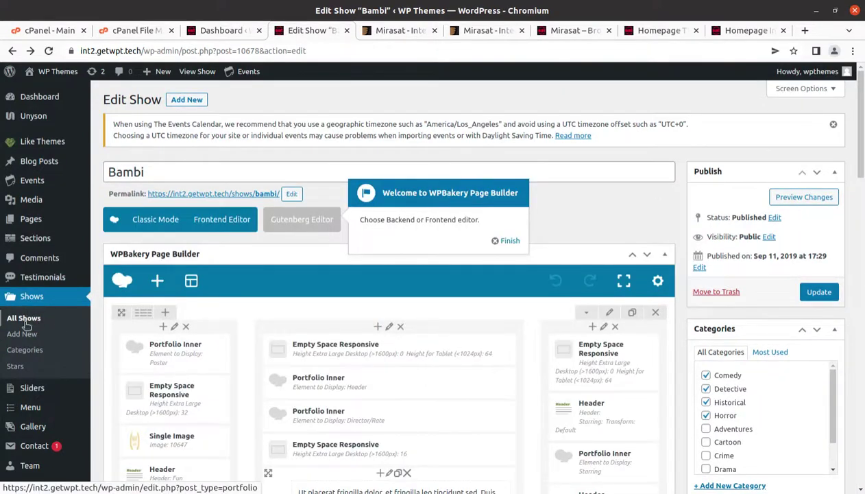
pyautogui.click(21, 321)
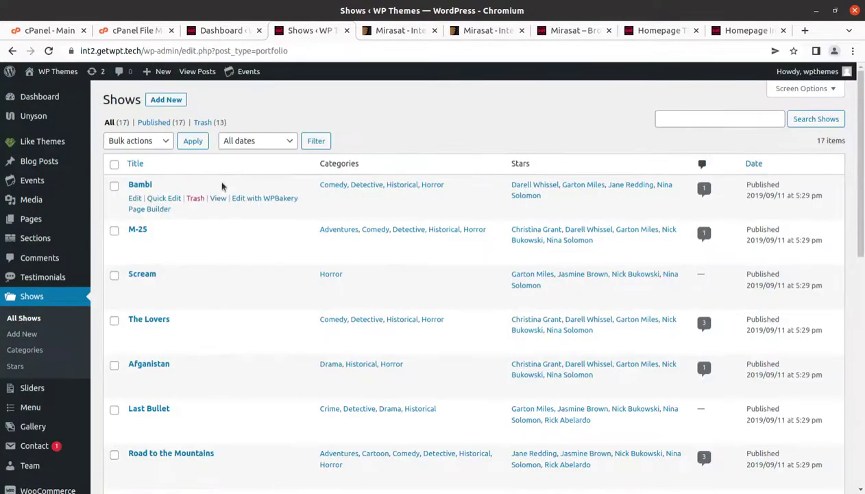
pyautogui.scroll(-2, 19, 261)
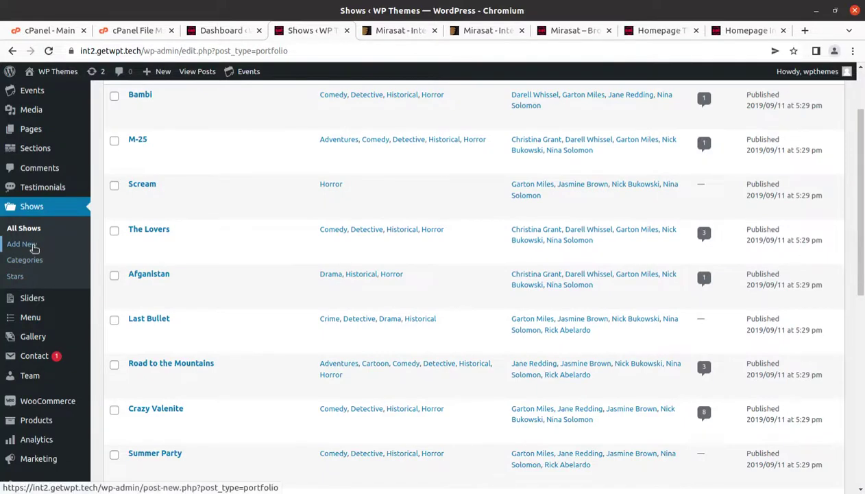
pyautogui.scroll(-2, 159, 255)
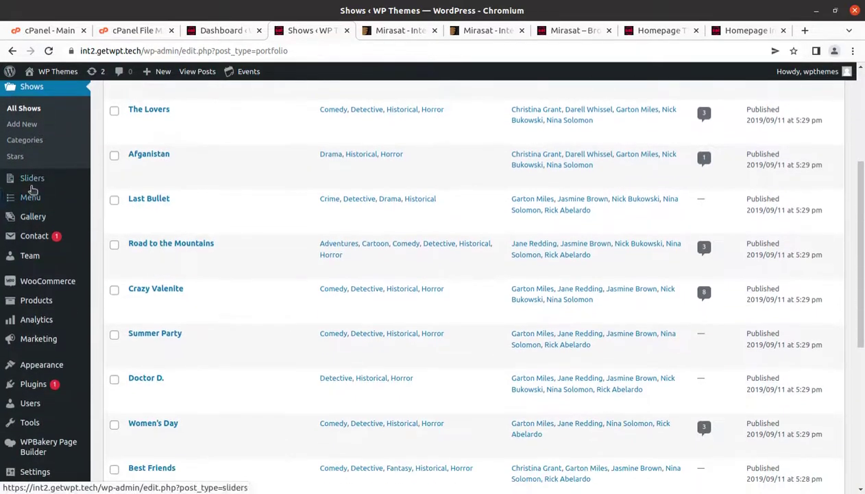
# Step: Open the list of all sliders and look through its entries
pyautogui.scroll(2, 34, 233)
pyautogui.moveTo(39, 302)
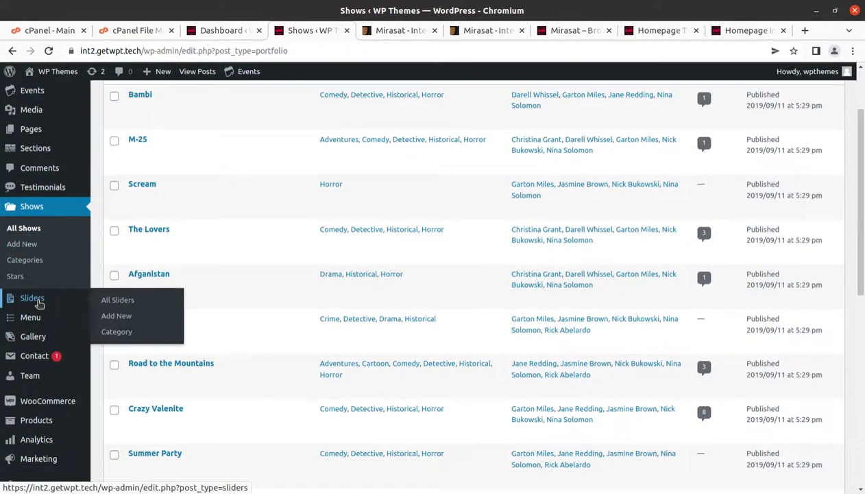
pyautogui.click(115, 301)
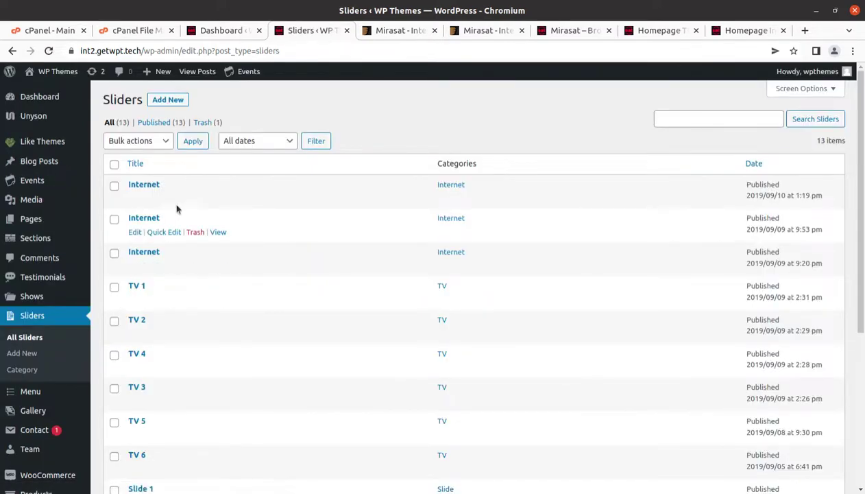
pyautogui.scroll(-2, 180, 227)
pyautogui.scroll(-1, 182, 274)
pyautogui.scroll(3, 179, 292)
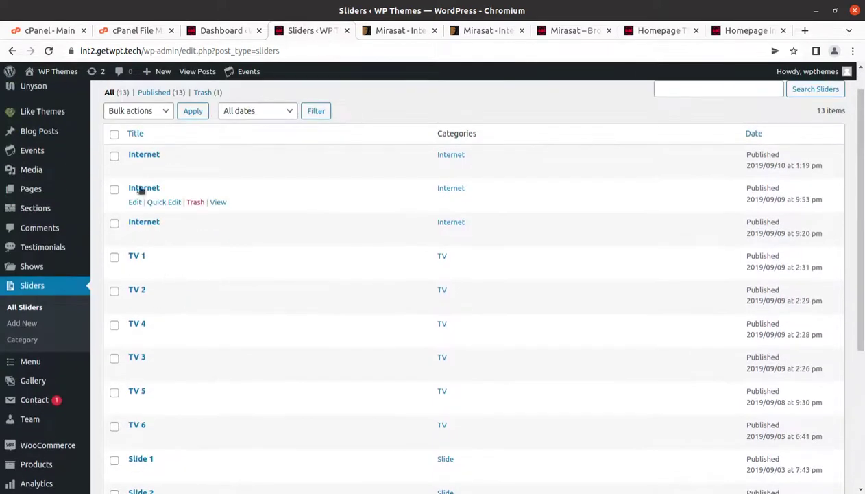
# Step: View the first Internet slider's page on the site, examine its content and close that page
pyautogui.click(217, 170)
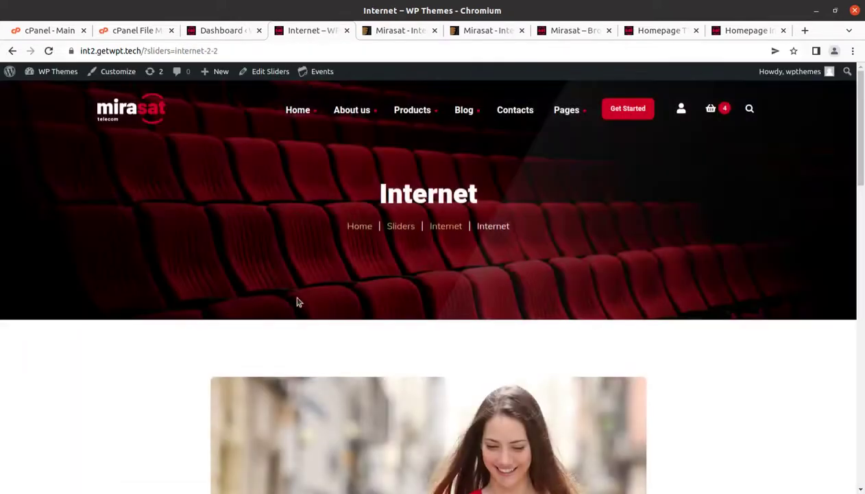
pyautogui.scroll(-2, 316, 302)
pyautogui.scroll(-5, 316, 302)
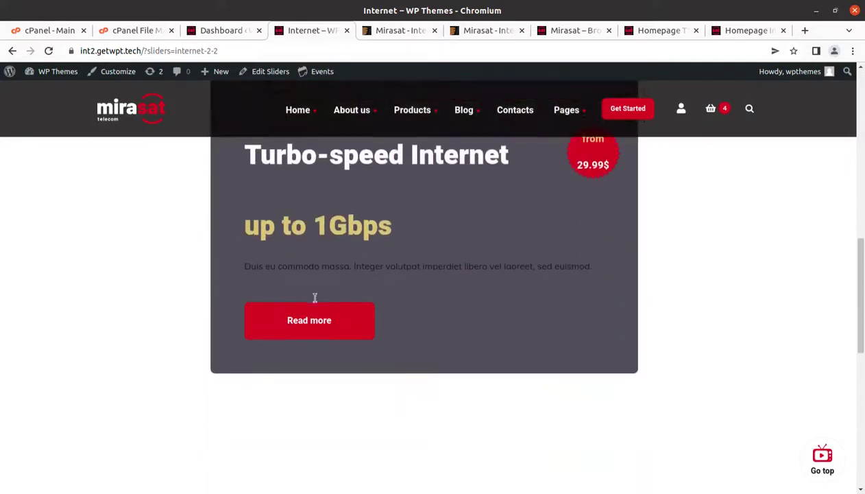
pyautogui.click(347, 31)
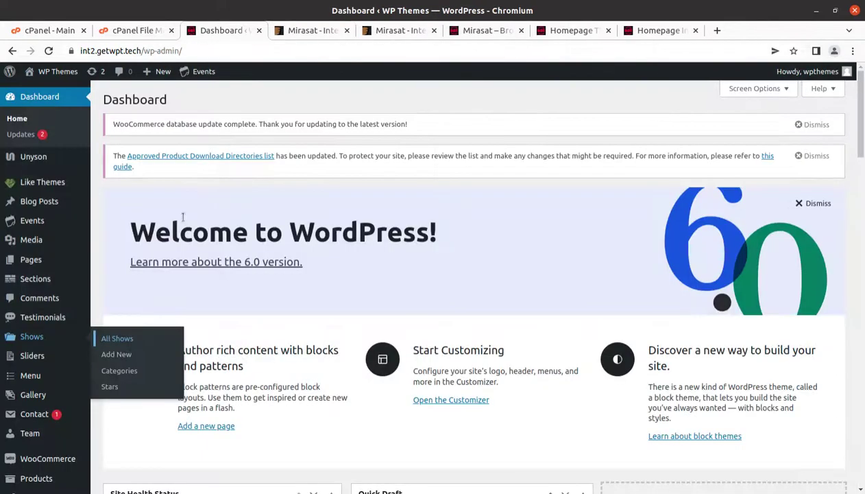
pyautogui.scroll(-2, 42, 237)
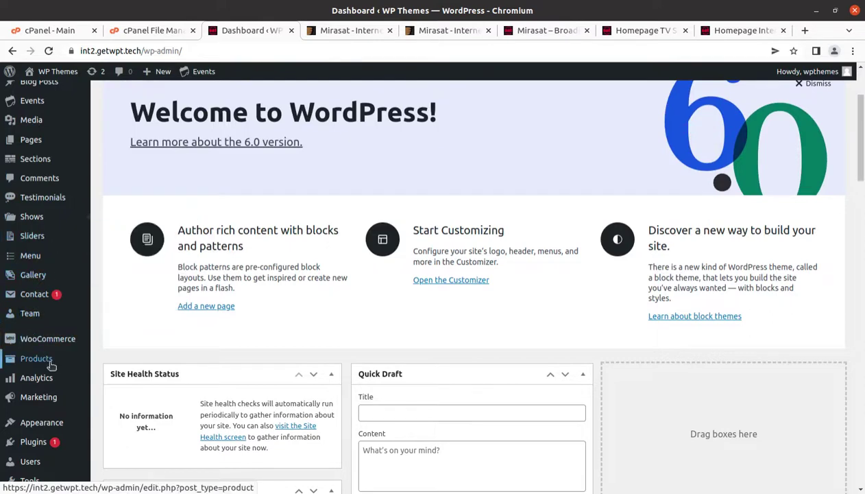
pyautogui.scroll(2, 63, 351)
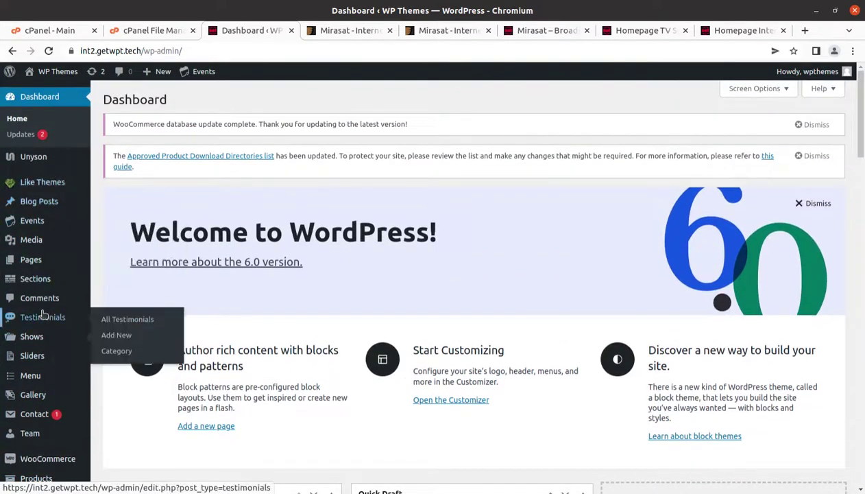
pyautogui.scroll(-2, 54, 314)
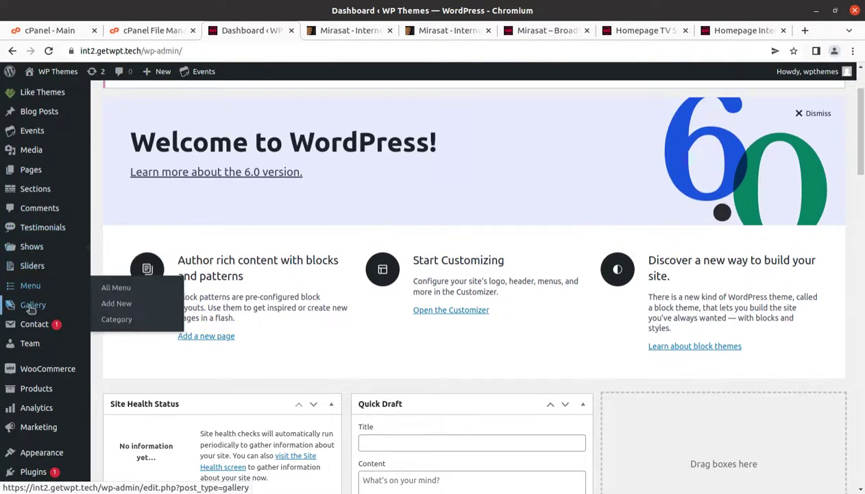
pyautogui.moveTo(33, 242)
pyautogui.moveTo(22, 288)
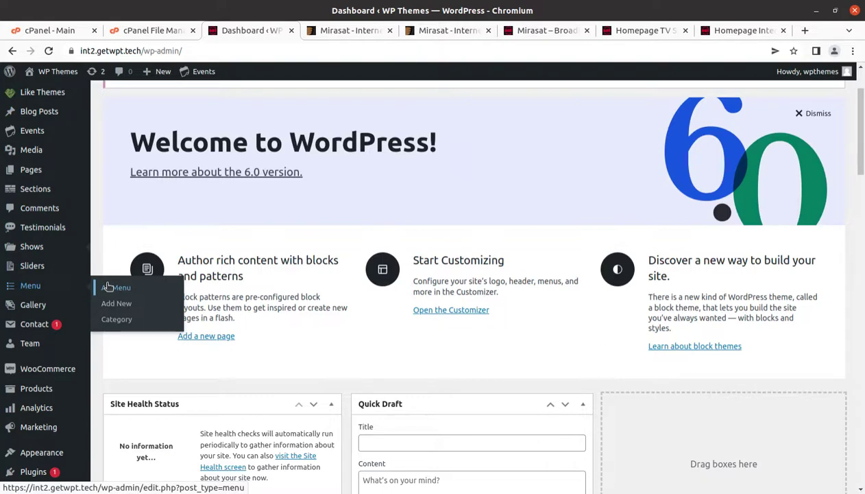
pyautogui.moveTo(59, 275)
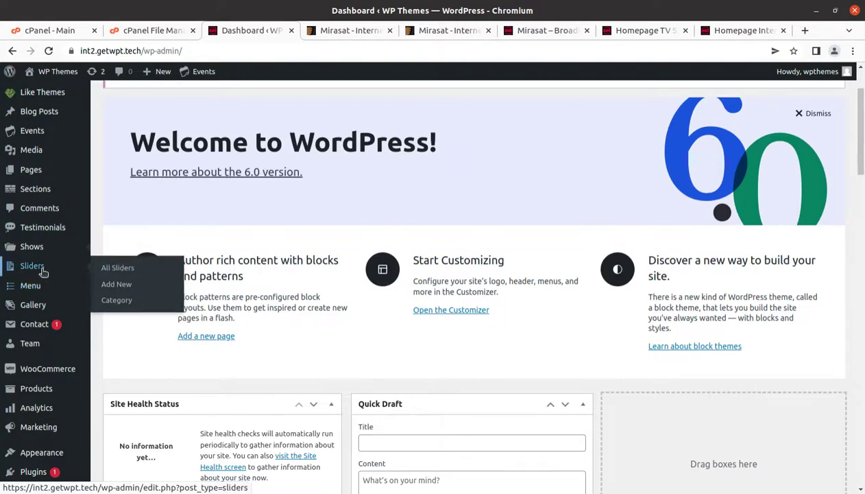
# Step: Open the list of all galleries, view the Broadband gallery on the site and return to the list
pyautogui.moveTo(32, 312)
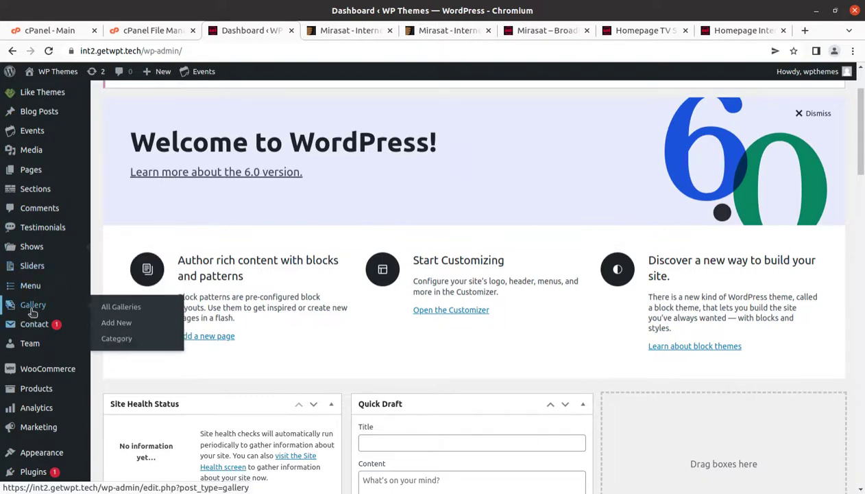
pyautogui.click(115, 310)
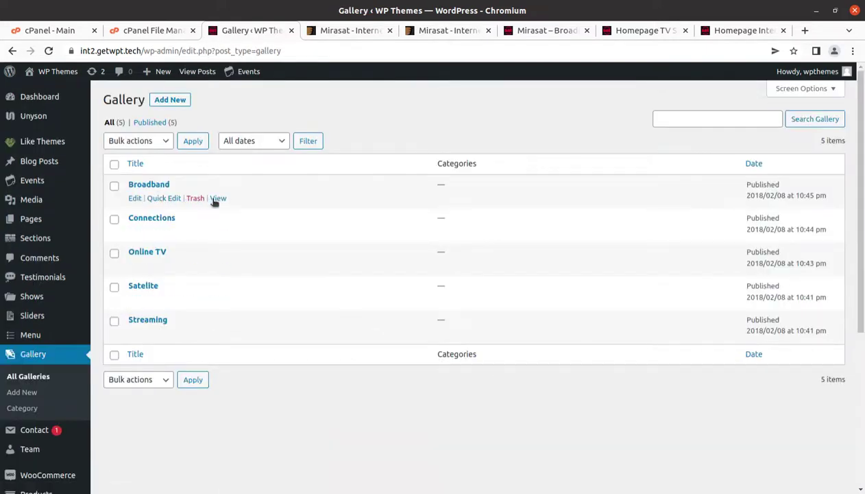
pyautogui.click(217, 198)
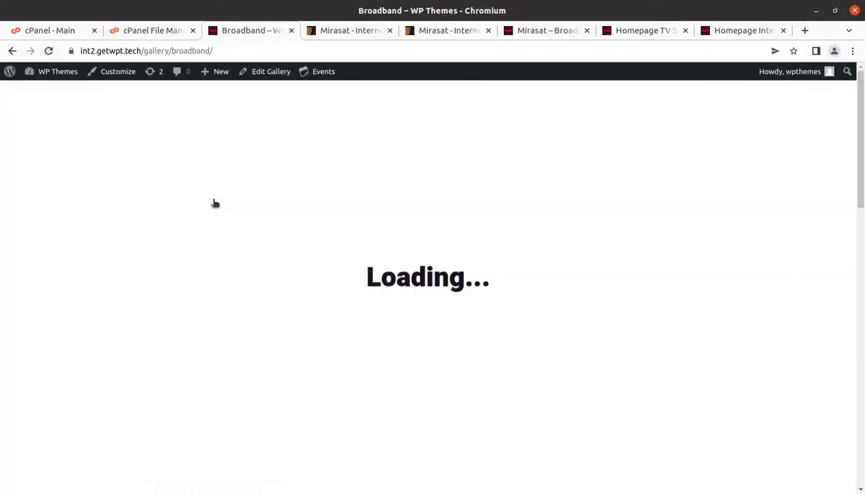
pyautogui.scroll(-5, 232, 220)
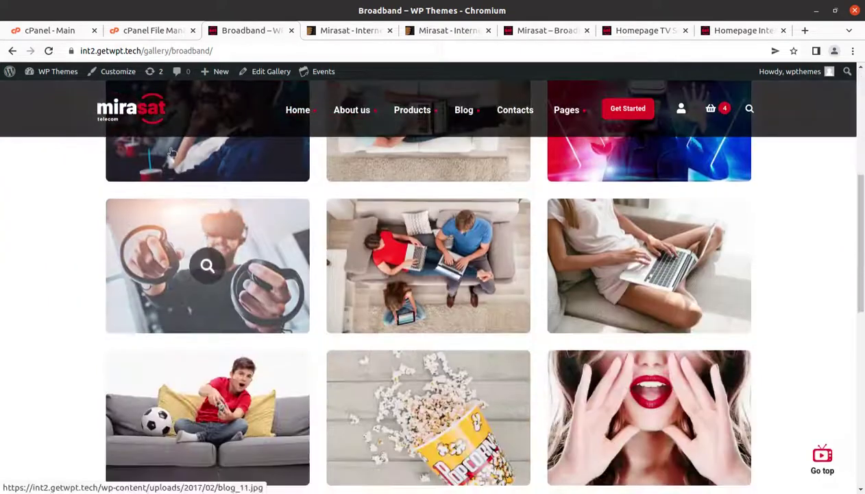
pyautogui.click(12, 51)
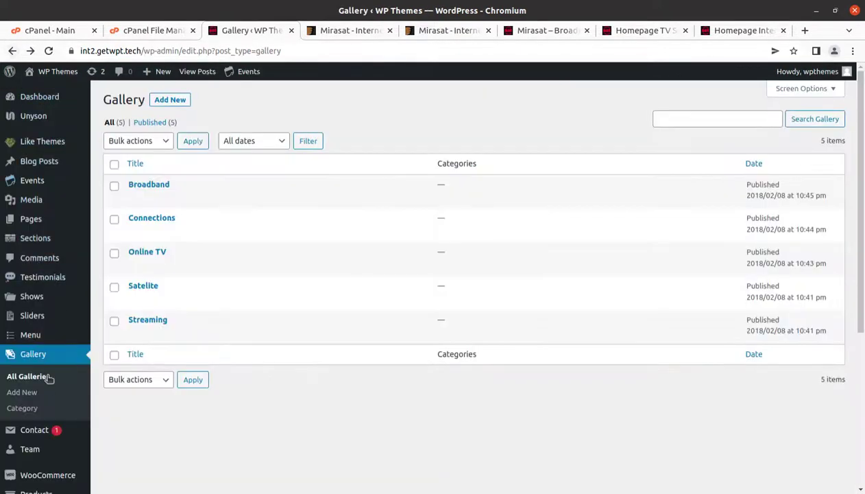
# Step: Open the list of all team members in a new tab, view the first member's page on the site and close it
pyautogui.scroll(-2, 48, 378)
pyautogui.moveTo(40, 365)
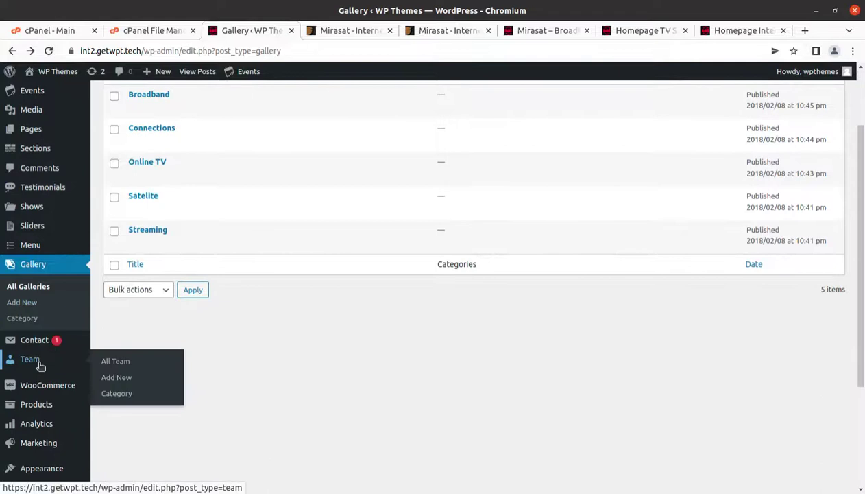
pyautogui.middleClick(108, 363)
pyautogui.click(321, 33)
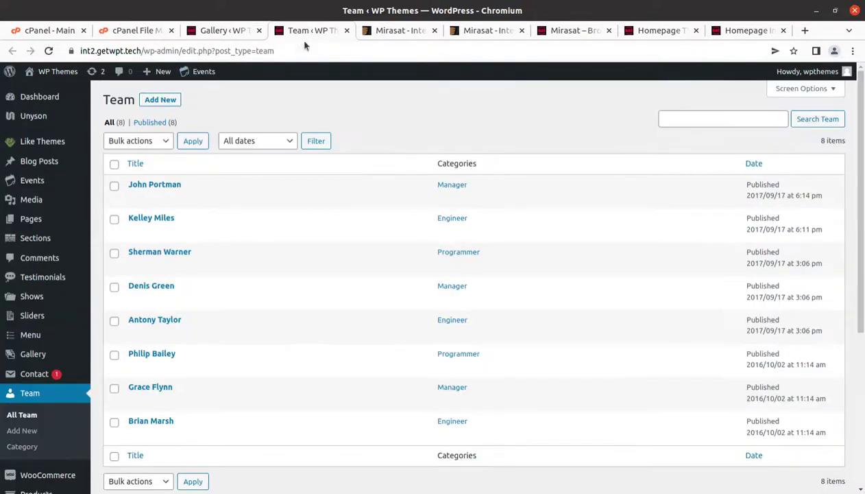
pyautogui.click(218, 198)
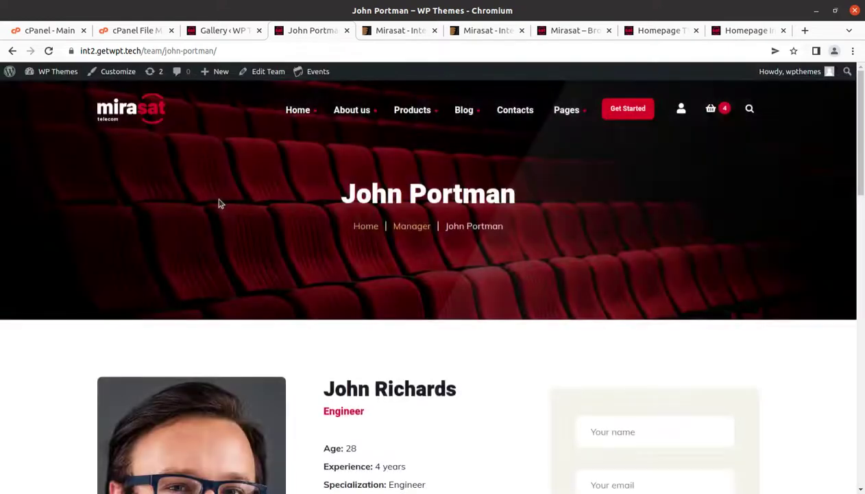
pyautogui.scroll(-3, 220, 204)
pyautogui.scroll(-8, 219, 205)
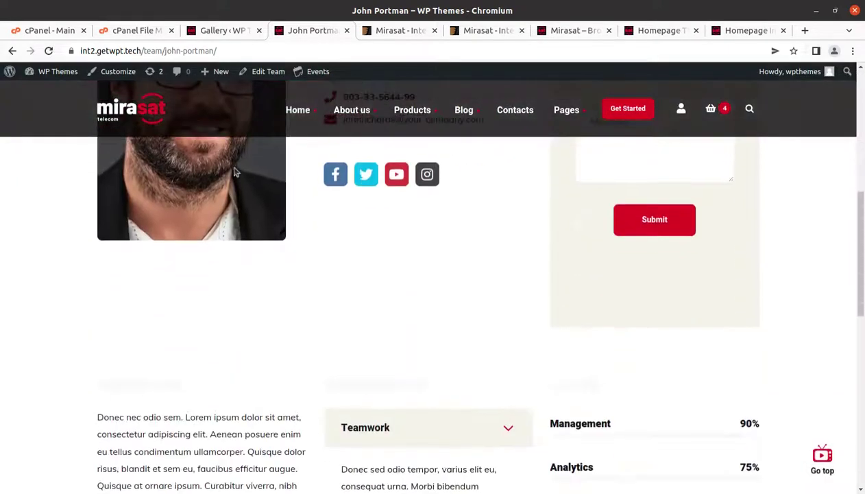
pyautogui.click(346, 30)
# Step: Return to the admin dashboard and open the site's homepage in a new tab
pyautogui.scroll(-4, 74, 314)
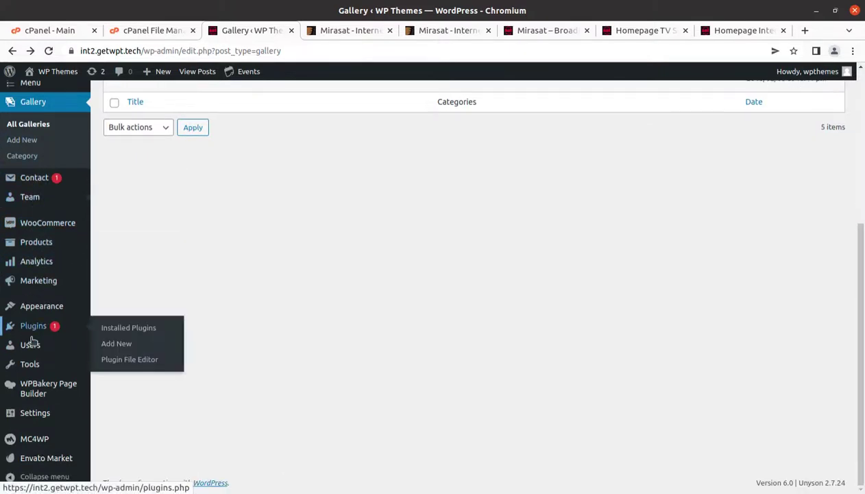
pyautogui.scroll(5, 28, 438)
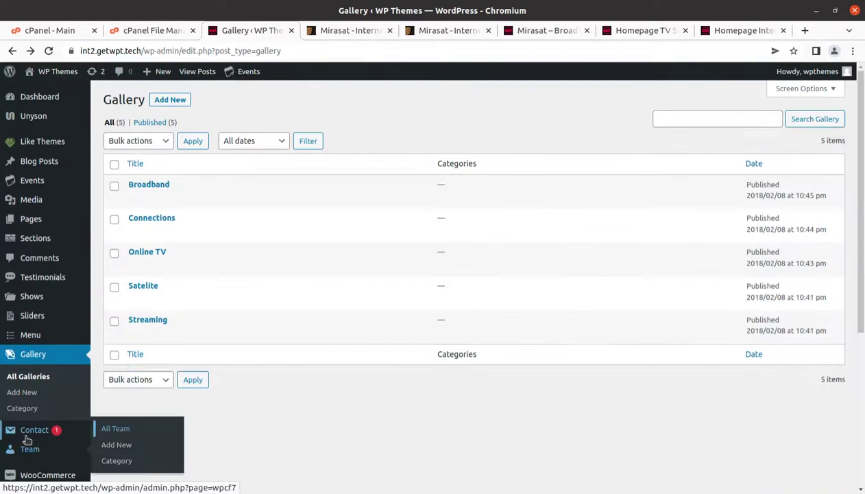
pyautogui.click(33, 99)
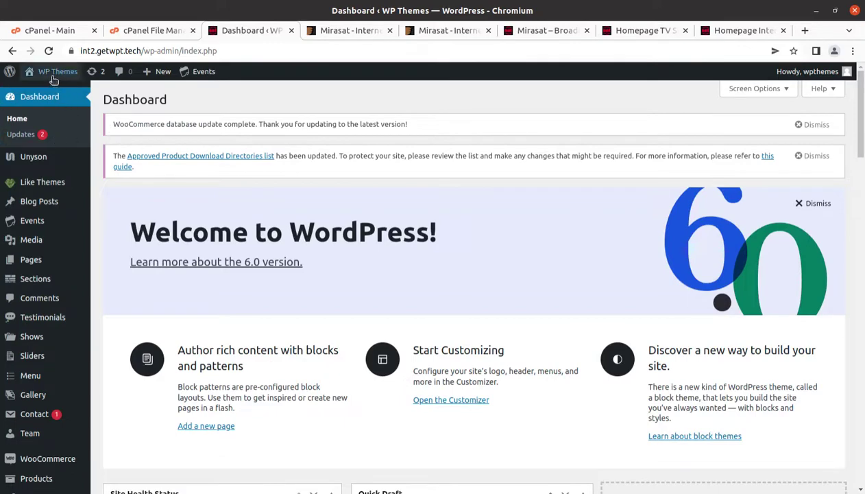
pyautogui.moveTo(53, 77)
pyautogui.middleClick(41, 93)
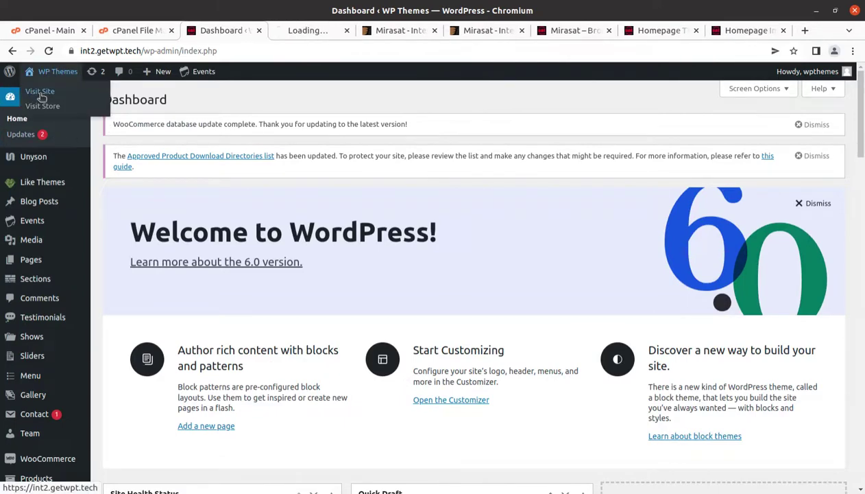
pyautogui.click(299, 32)
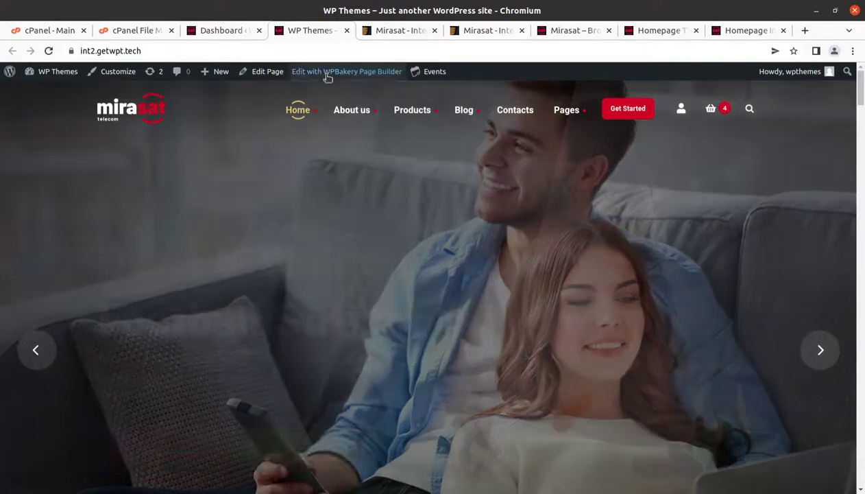
# Step: Open the homepage for editing with WPBakery Page Builder and examine its Zoom Slider section
pyautogui.click(328, 73)
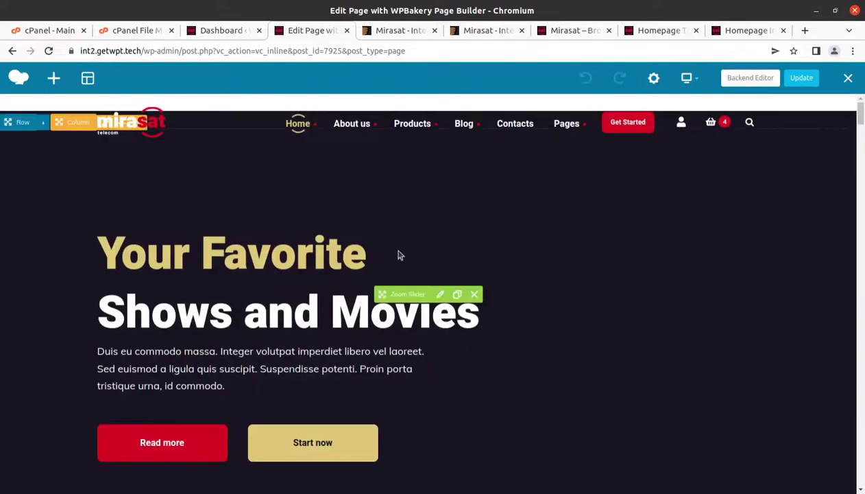
pyautogui.scroll(-1, 401, 255)
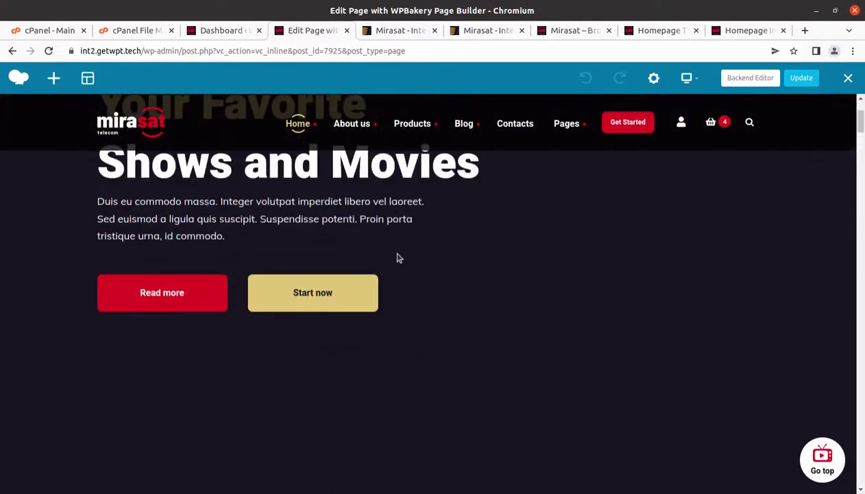
pyautogui.scroll(2, 399, 257)
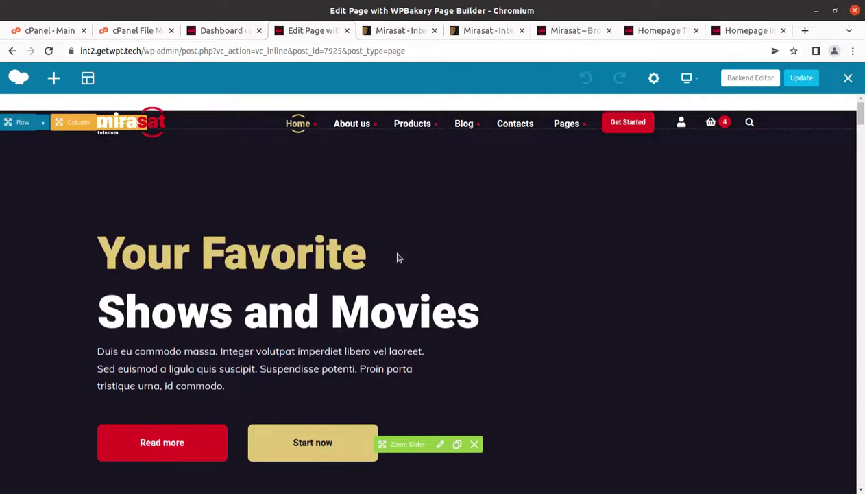
pyautogui.scroll(-3, 399, 257)
pyautogui.scroll(3, 398, 257)
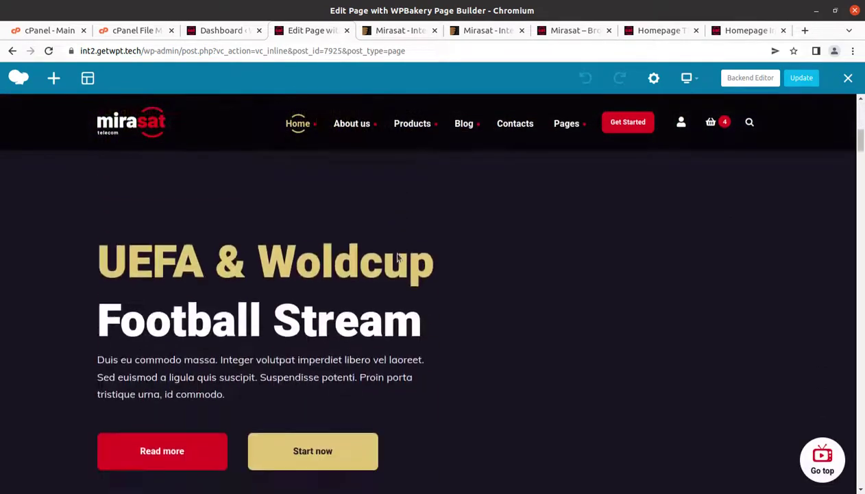
pyautogui.scroll(-2, 397, 257)
pyautogui.scroll(3, 398, 257)
pyautogui.scroll(1, 420, 360)
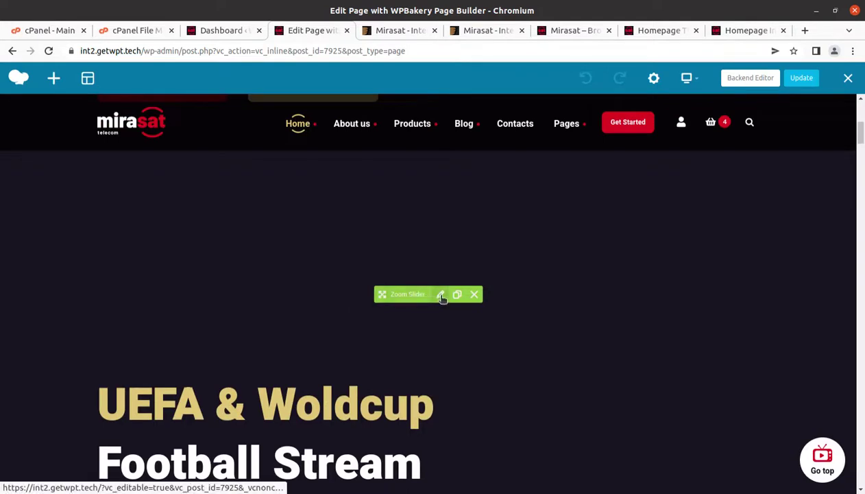
# Step: Switch the homepage to the WPBakery backend editor, close the welcome tip and locate the Zoom Slider block and the Sliders content type
pyautogui.click(741, 81)
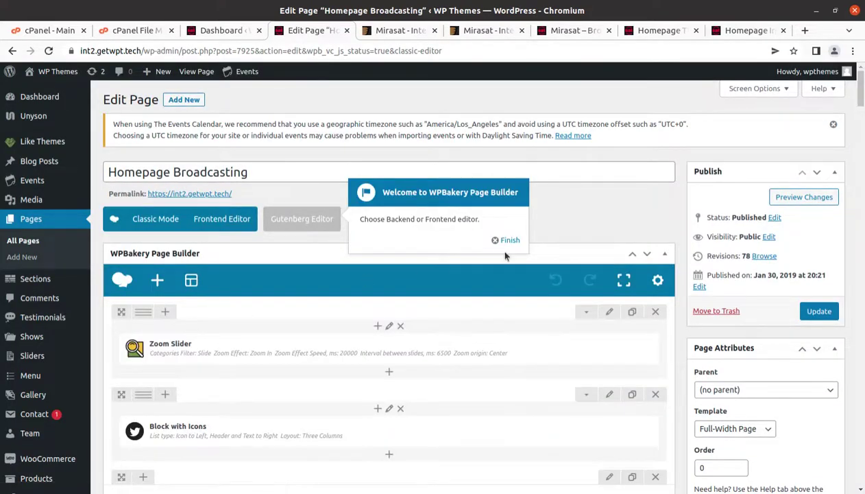
pyautogui.click(507, 240)
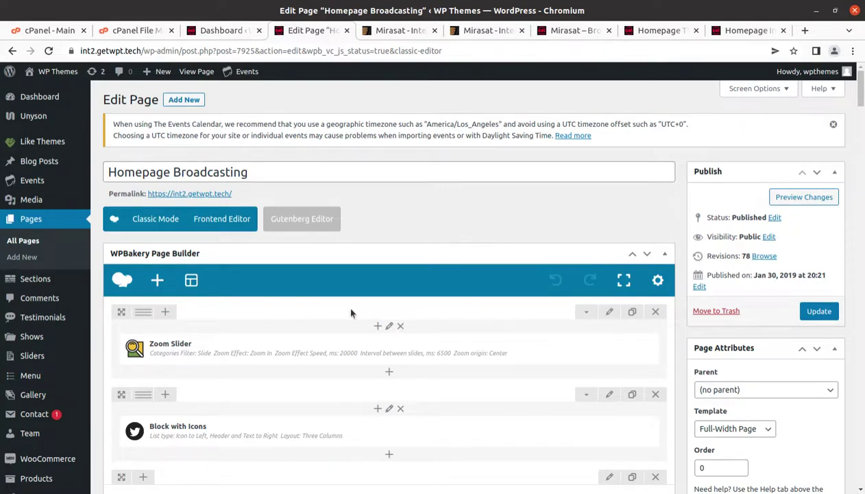
pyautogui.scroll(-4, 349, 312)
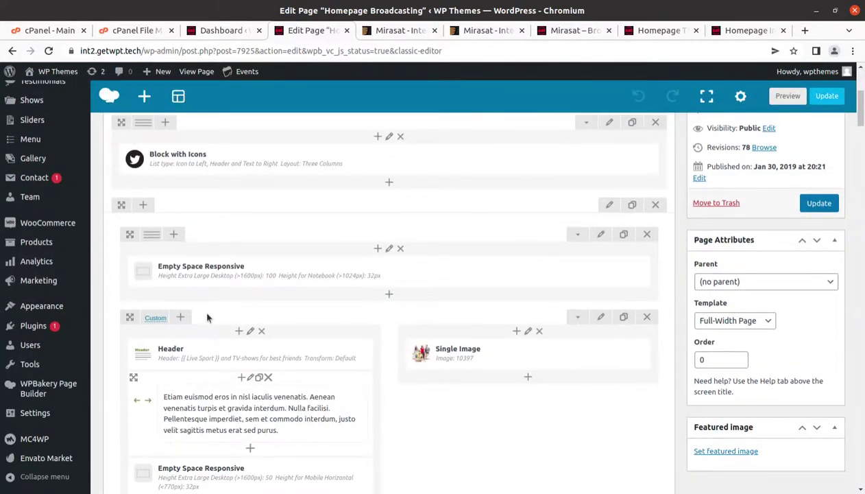
pyautogui.scroll(2, 207, 318)
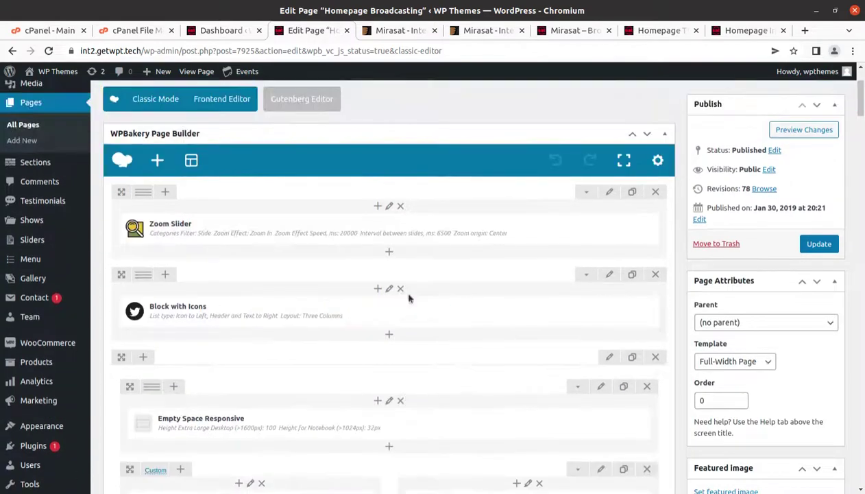
pyautogui.moveTo(148, 238)
pyautogui.moveTo(33, 245)
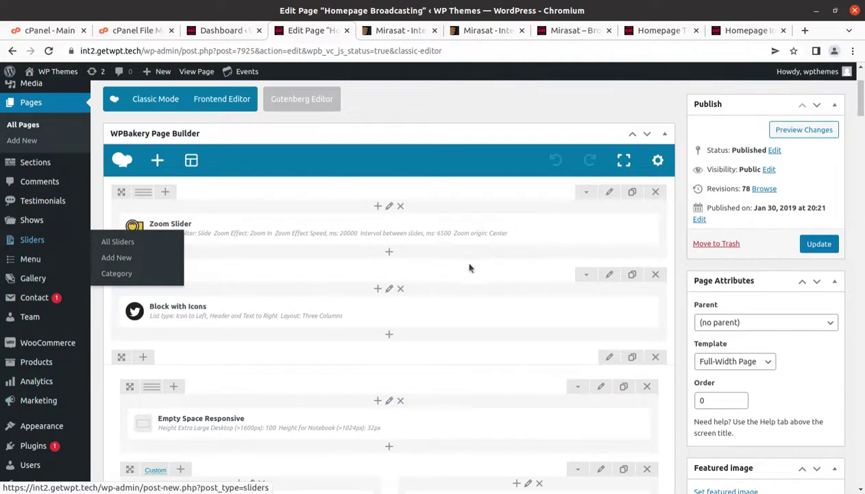
# Step: Examine the Block with Icons, header, text, image and button elements in the homepage's backend layout
pyautogui.scroll(-2, 472, 275)
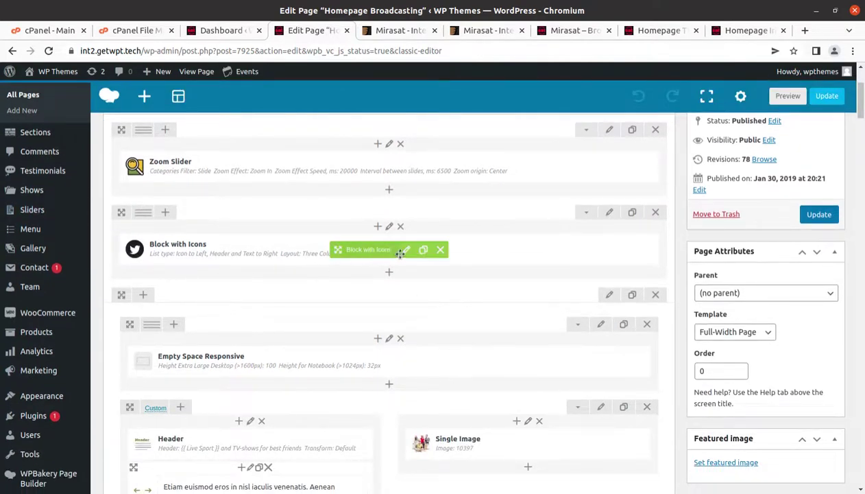
pyautogui.scroll(-3, 209, 335)
pyautogui.scroll(-2, 375, 351)
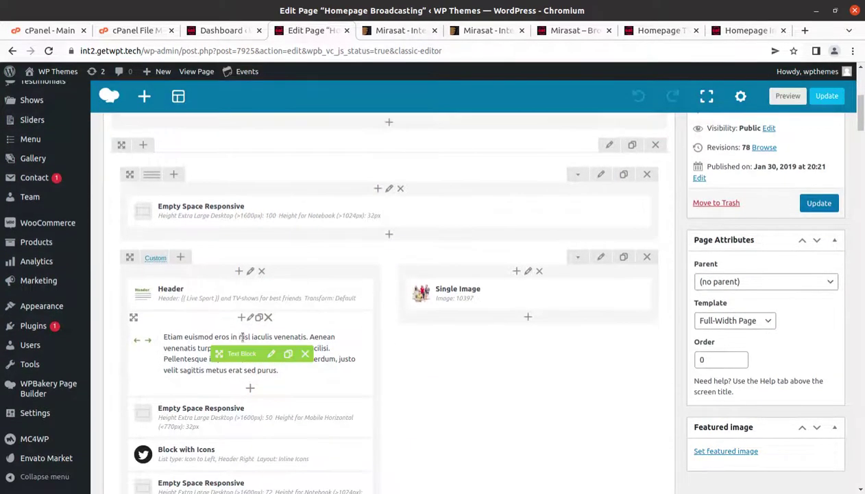
pyautogui.scroll(-4, 342, 359)
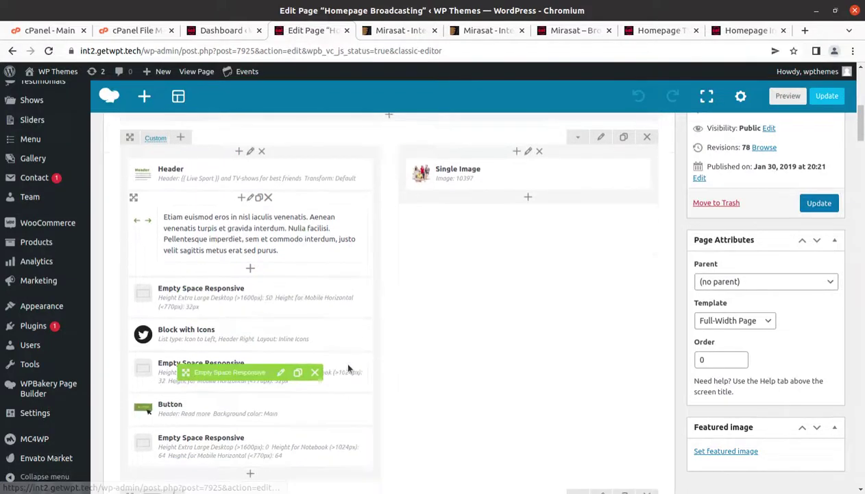
pyautogui.scroll(8, 101, 289)
pyautogui.scroll(3, 100, 290)
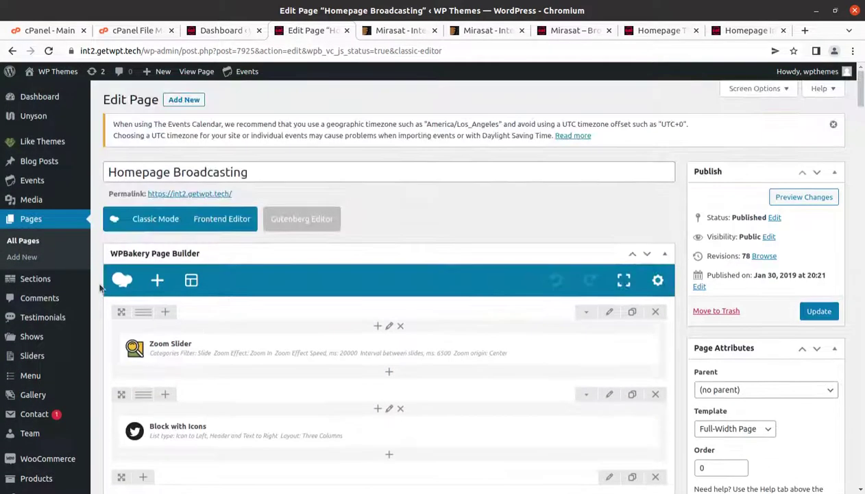
# Step: Return to the admin dashboard and dismiss the WooCommerce database update and Approved Product Download Directories notices
pyautogui.click(32, 96)
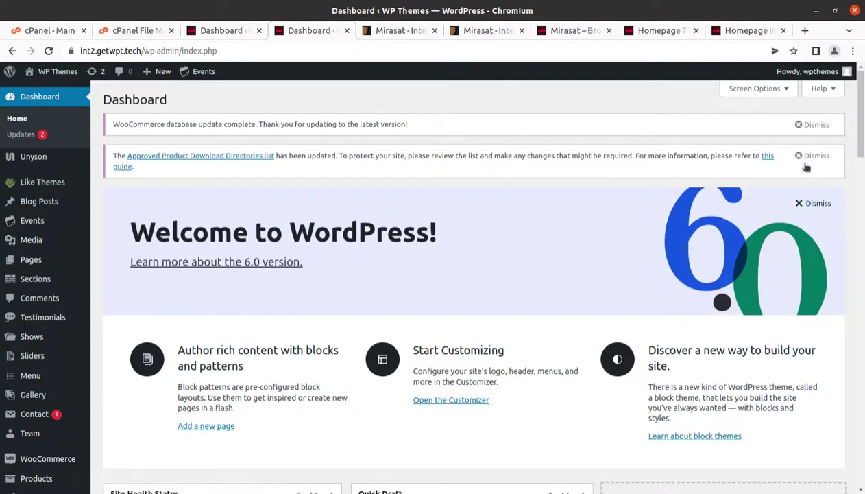
pyautogui.click(801, 158)
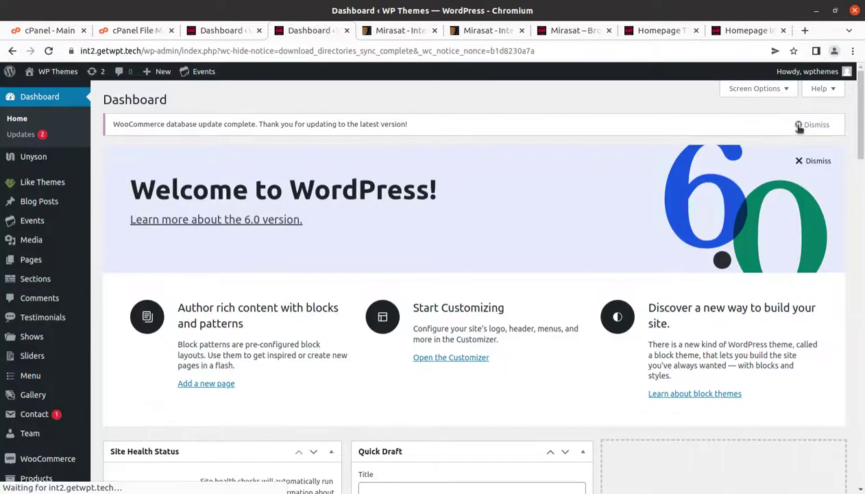
pyautogui.click(799, 127)
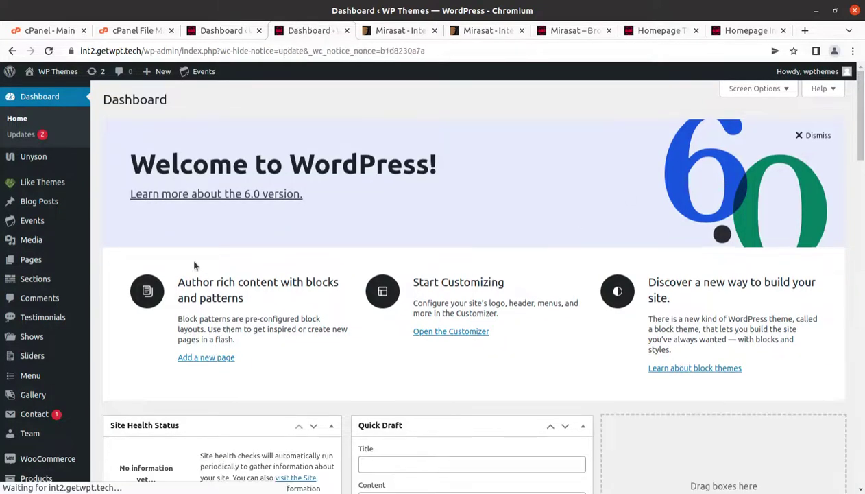
# Step: Check the other open dashboard tab, return to the cleared dashboard and visit the site's homepage from it
pyautogui.click(218, 32)
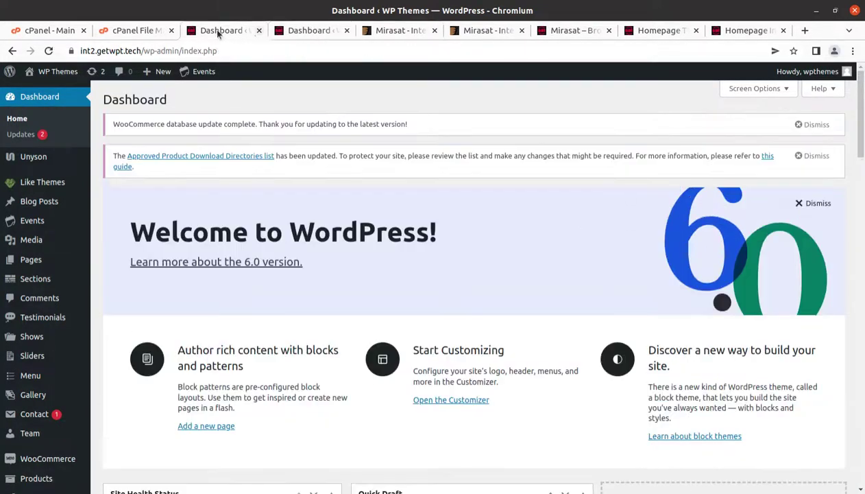
pyautogui.click(340, 32)
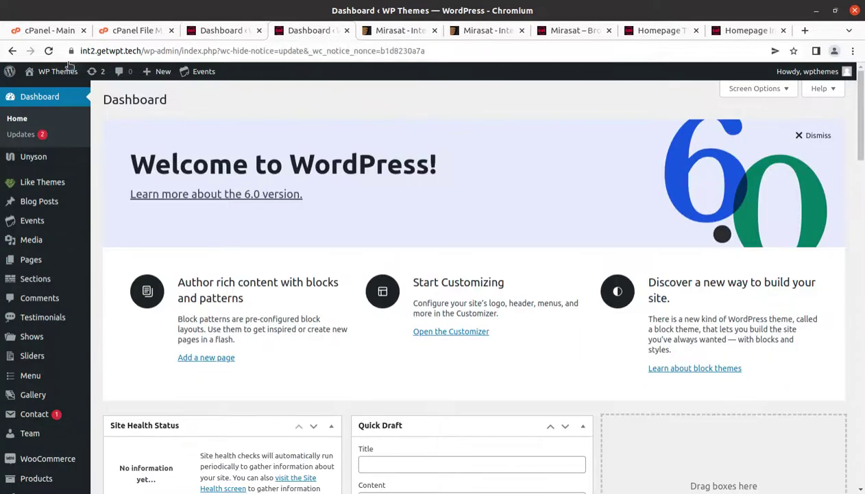
pyautogui.click(38, 95)
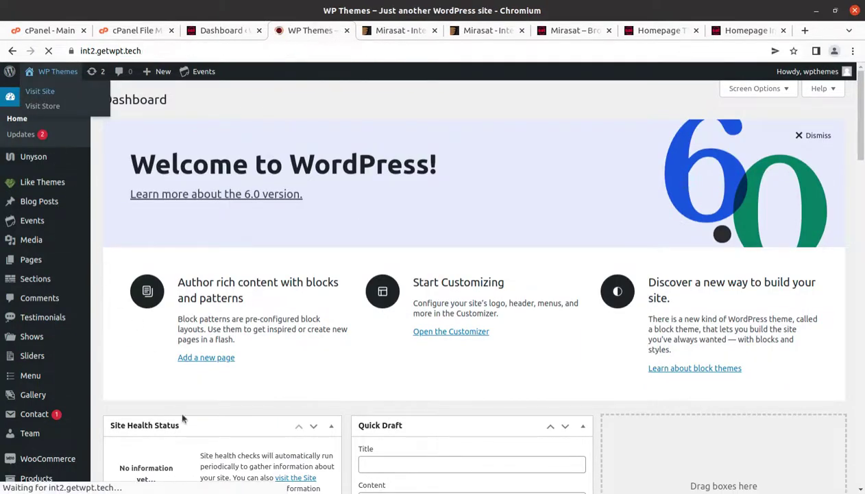